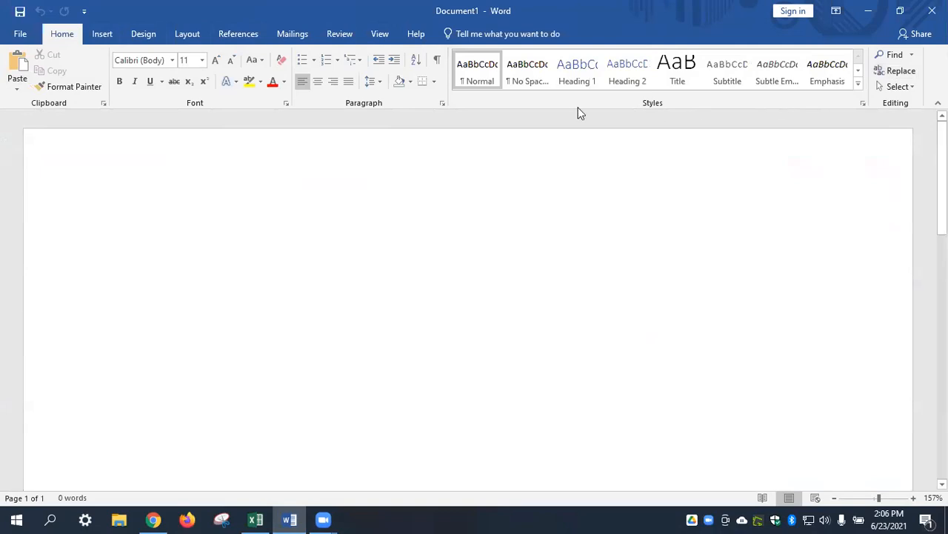
click(106, 35)
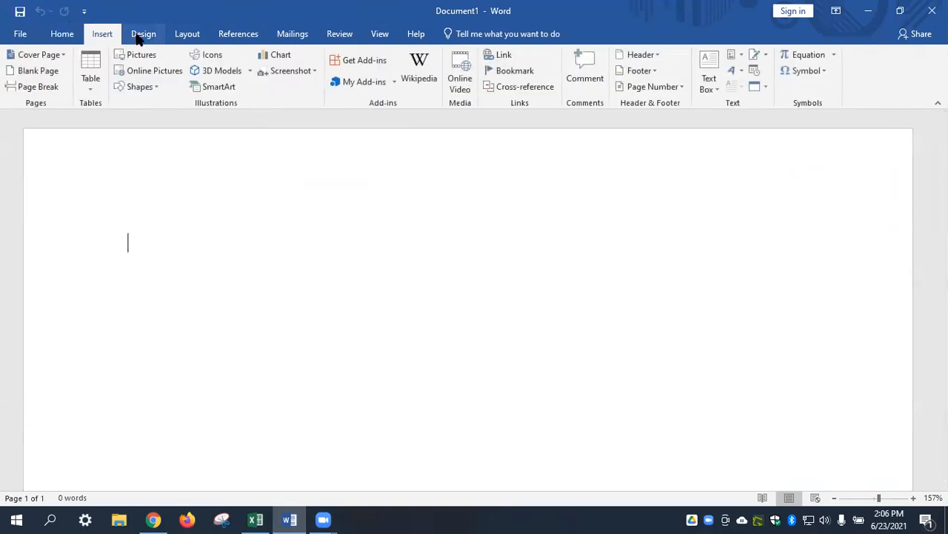
click(141, 35)
click(185, 35)
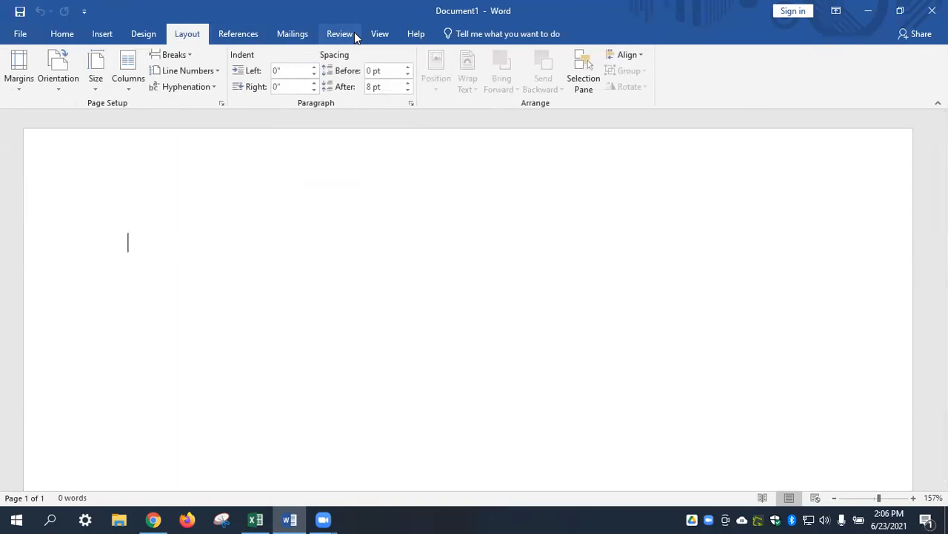
click(241, 34)
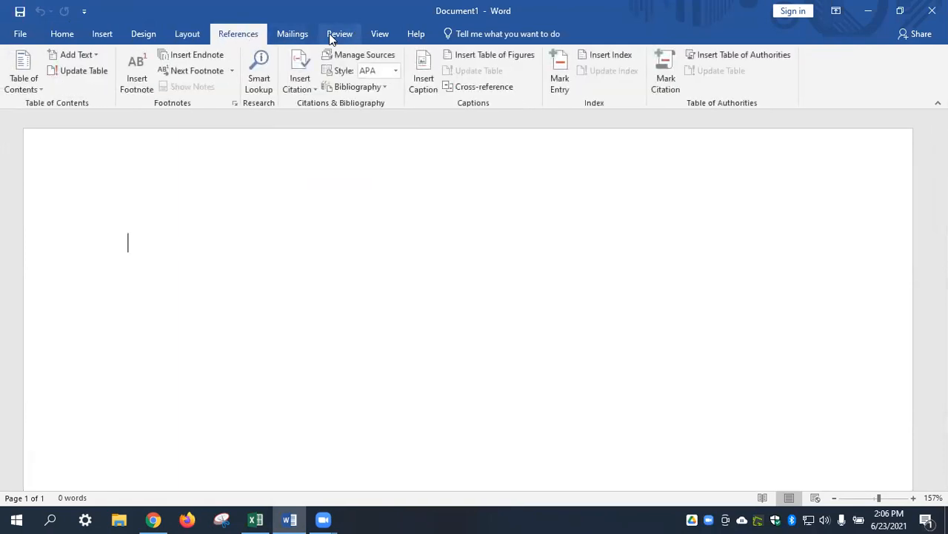
click(289, 36)
click(65, 34)
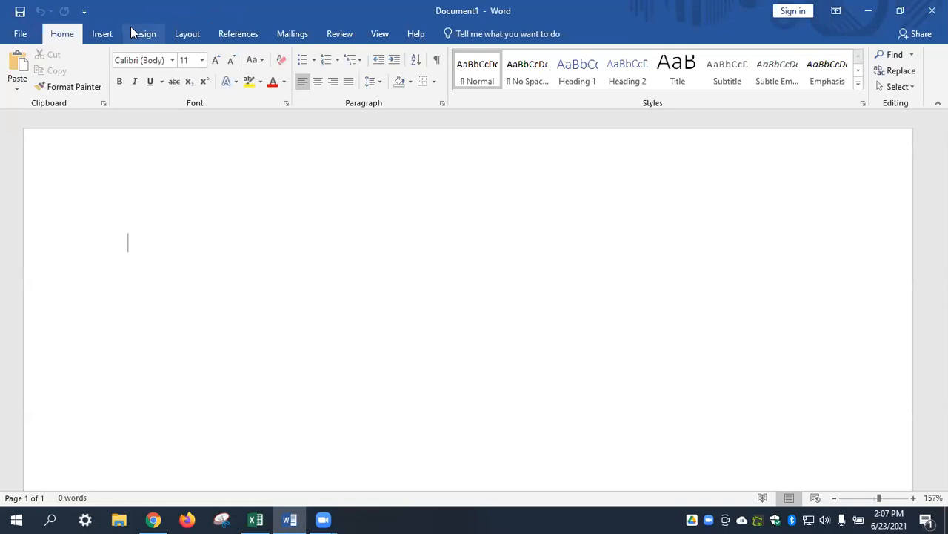
- Insert a built-in Blank header and give the document a different first-page header
click(97, 32)
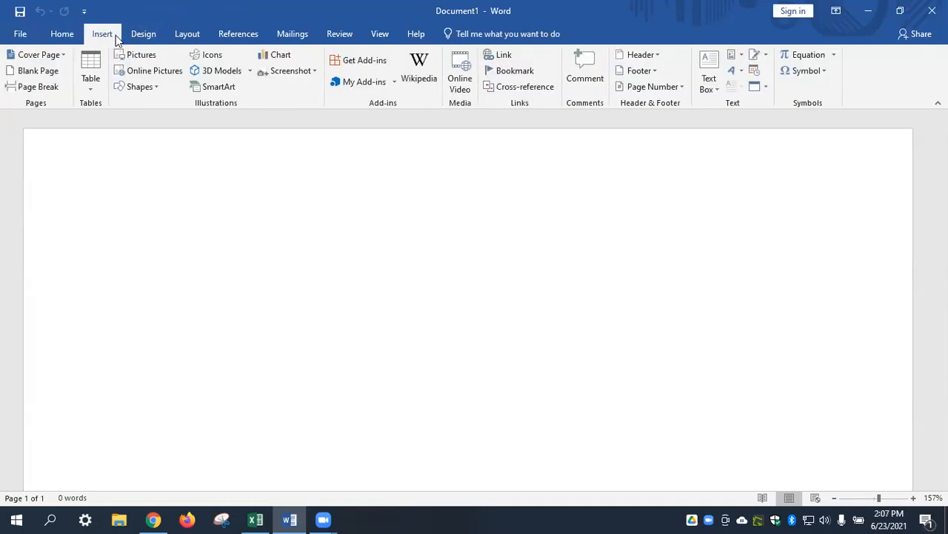
click(658, 57)
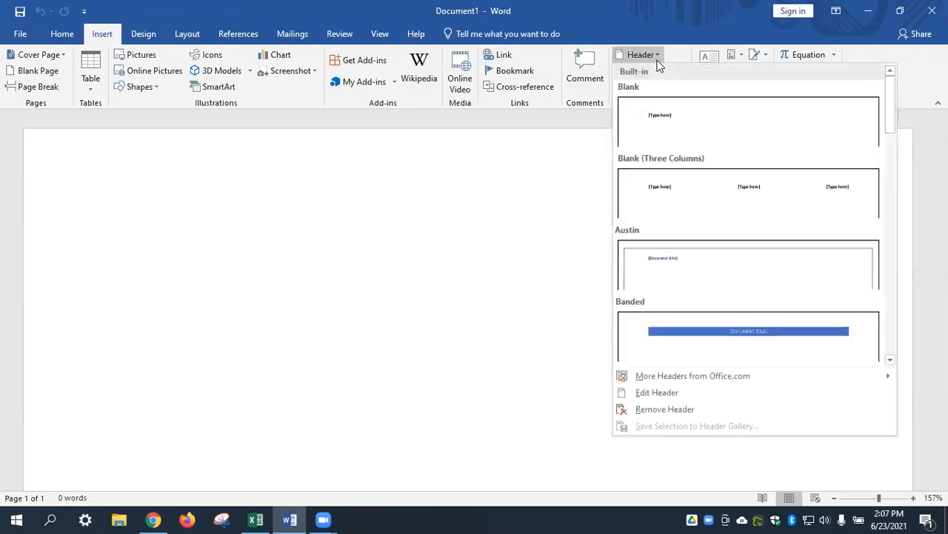
click(662, 117)
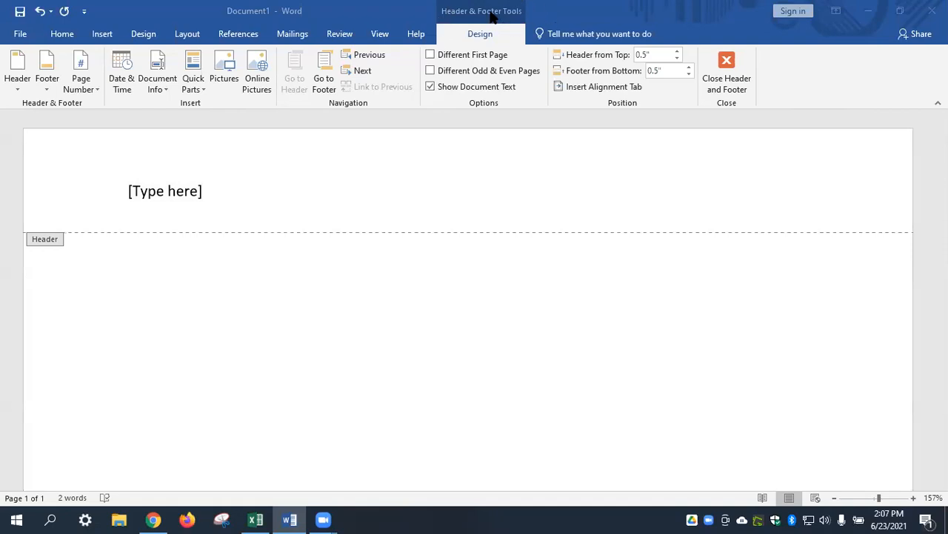
double_click(280, 296)
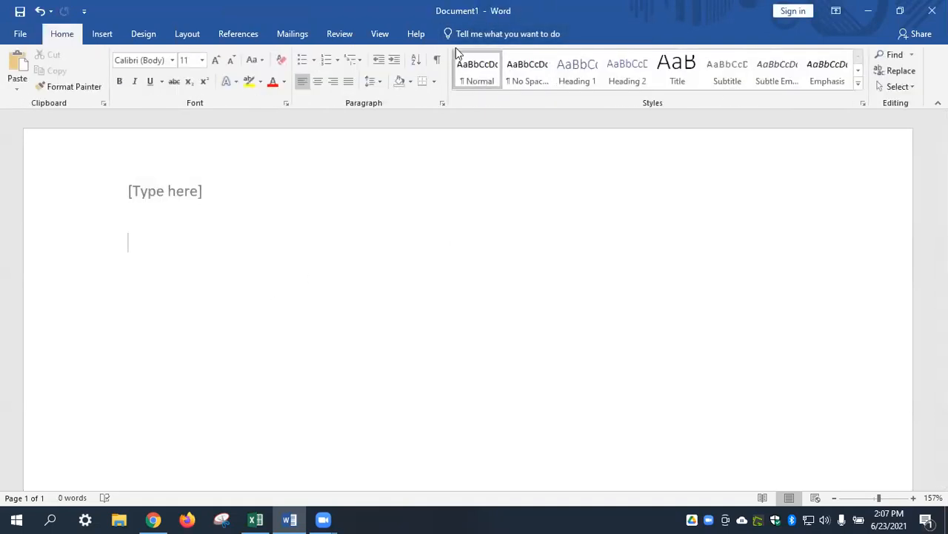
double_click(149, 193)
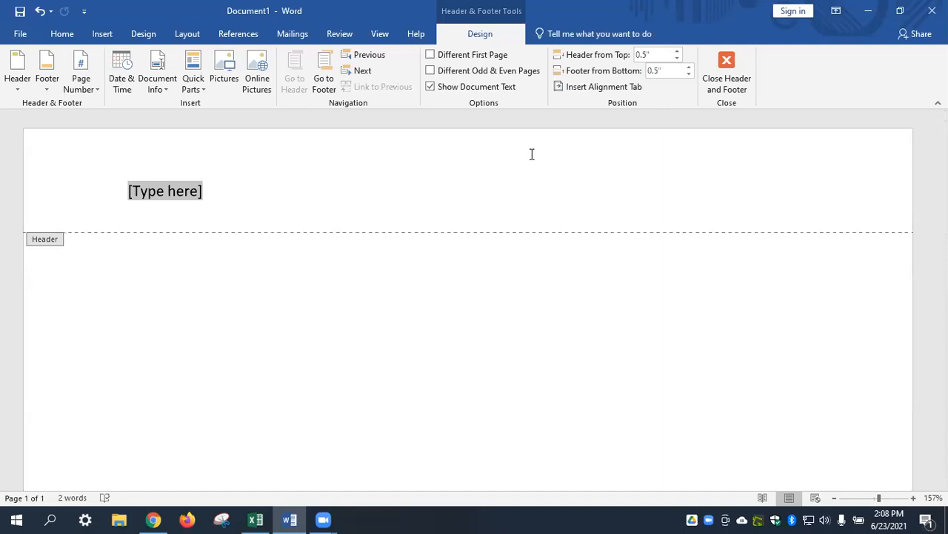
click(454, 58)
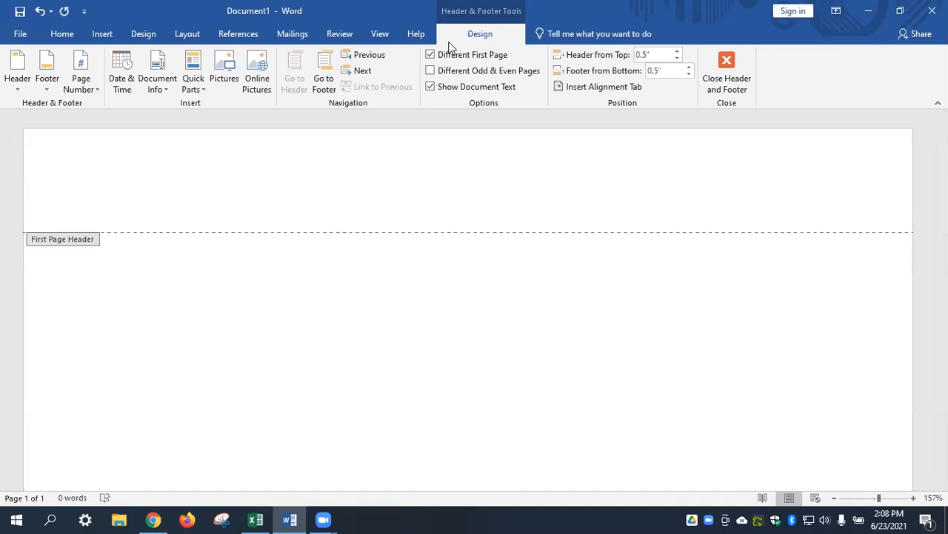
- Set the first-page header's text format to Castellar, bold, 14 pt
click(62, 34)
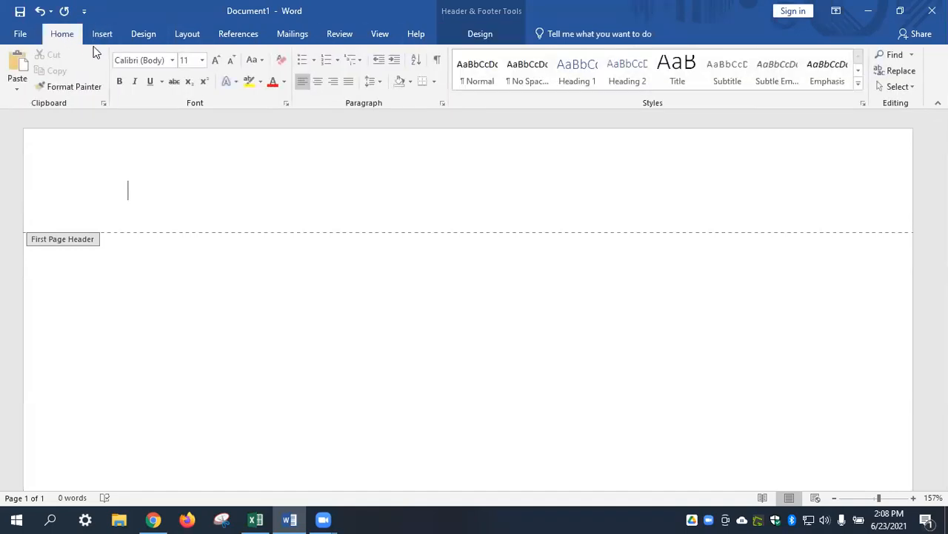
click(174, 61)
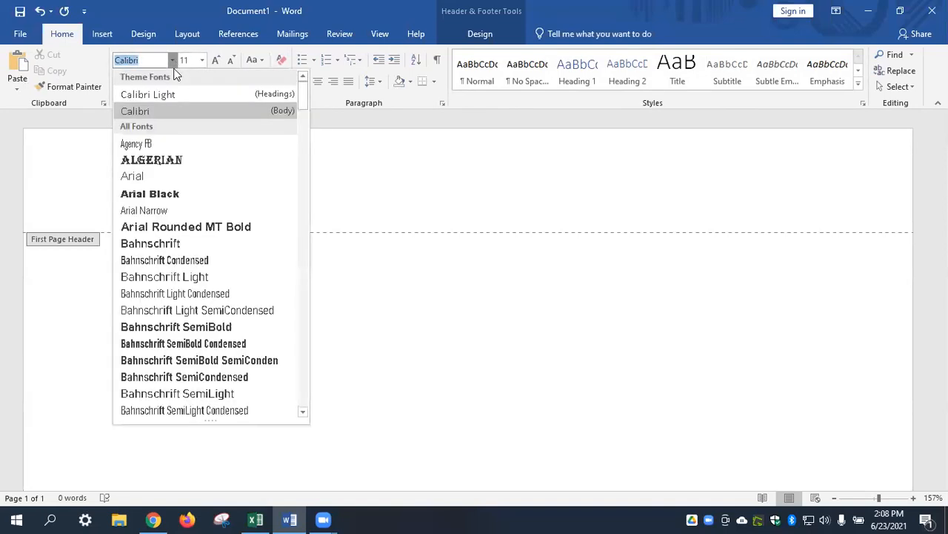
scroll(200, 182, down, 7)
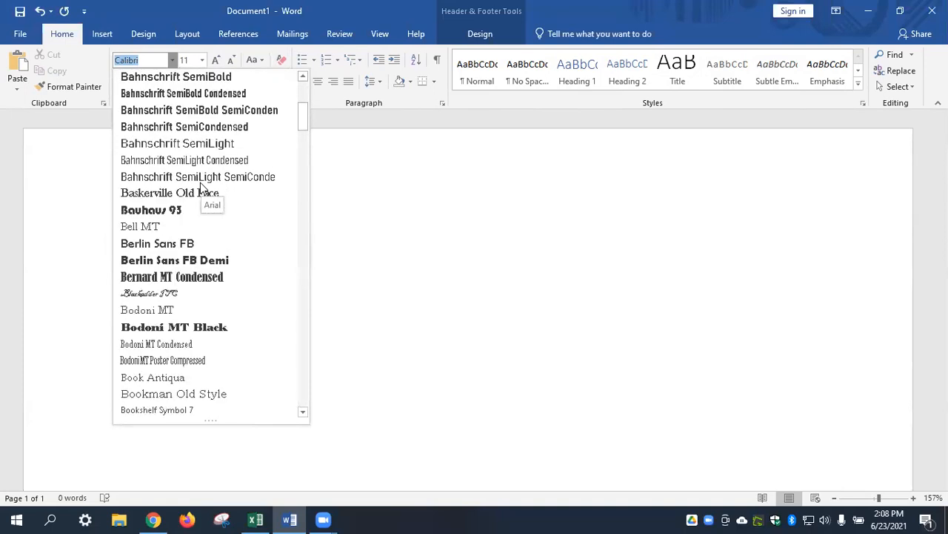
scroll(200, 182, down, 3)
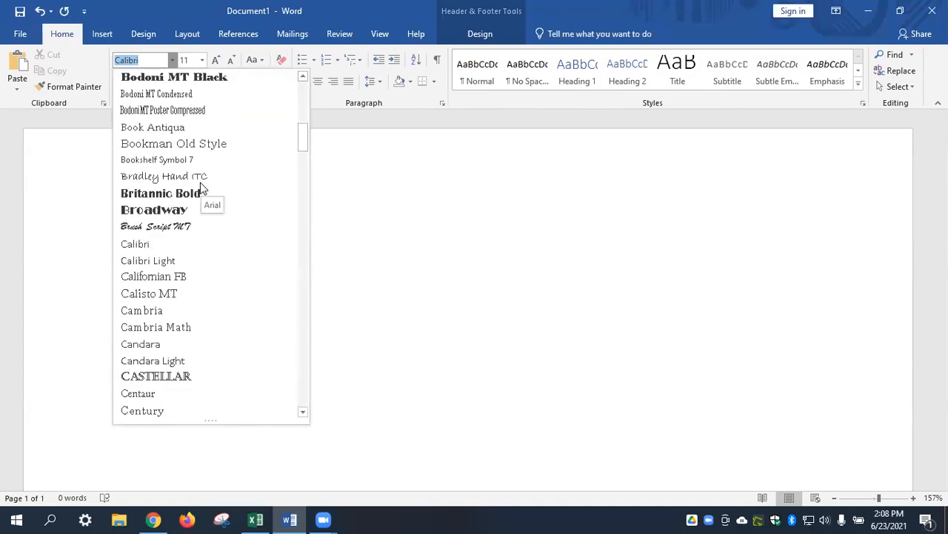
click(227, 378)
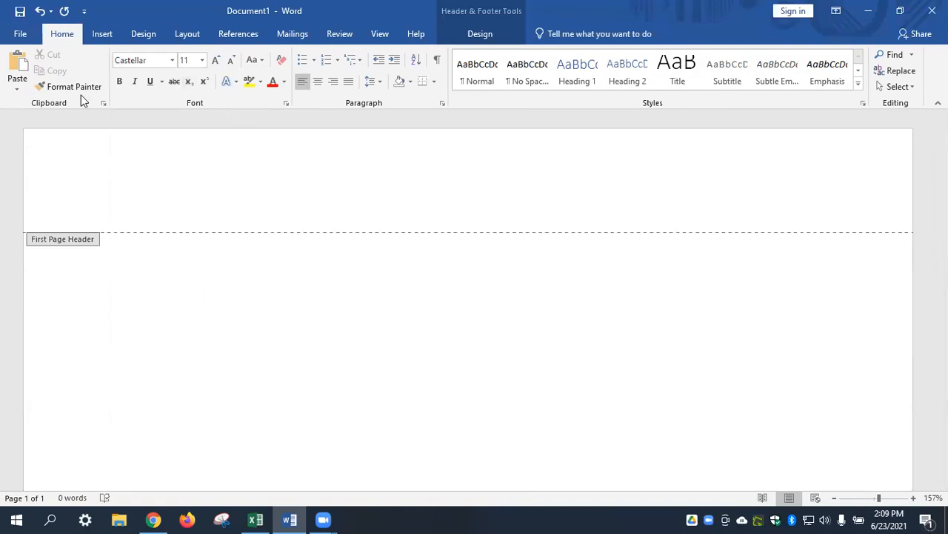
click(117, 77)
click(201, 60)
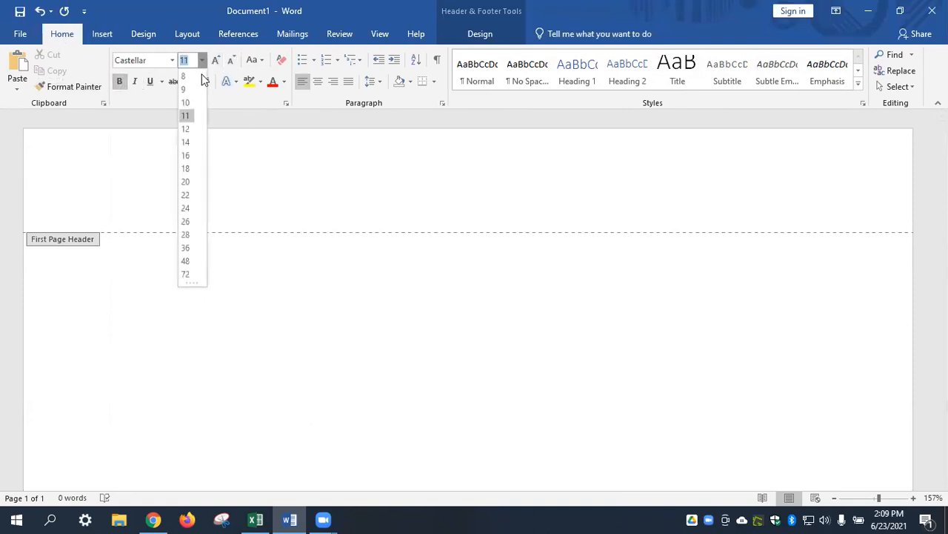
click(185, 142)
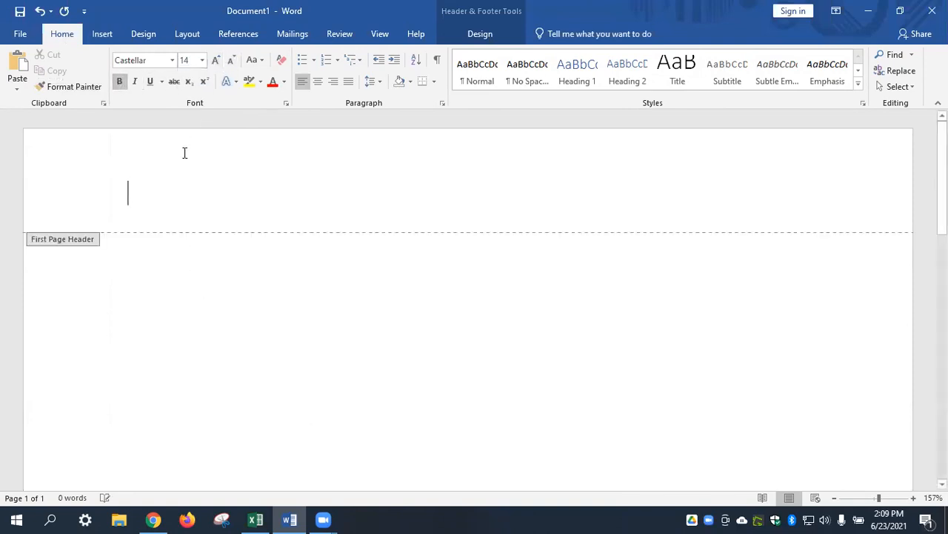
- Enter SKYHOLD UNIVERSITY as the first line of the first-page header
text(S)
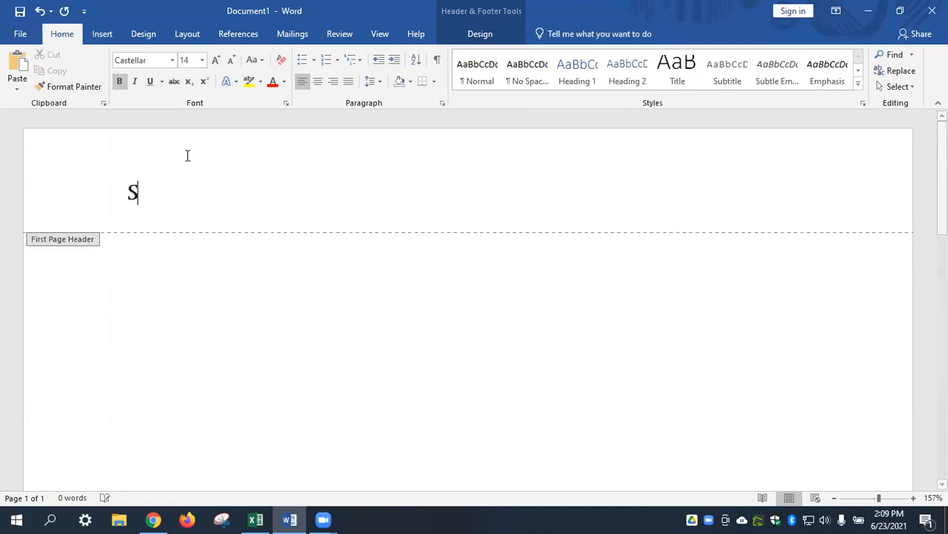
text(KYHOLD)
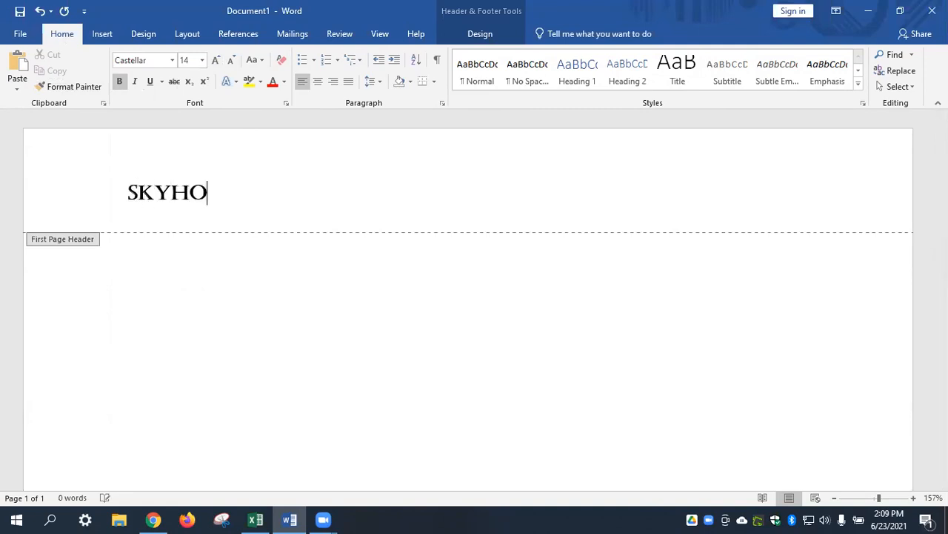
text(IV)
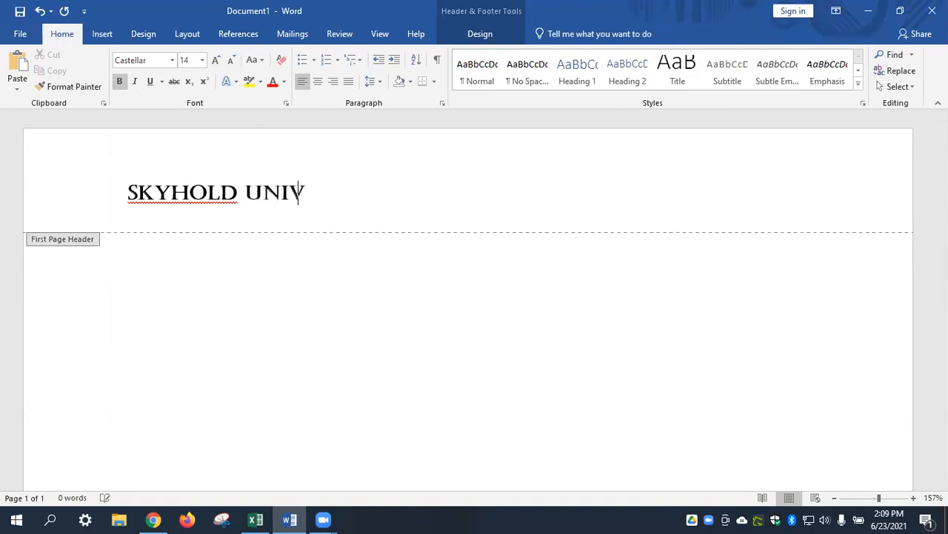
text(ERSITY)
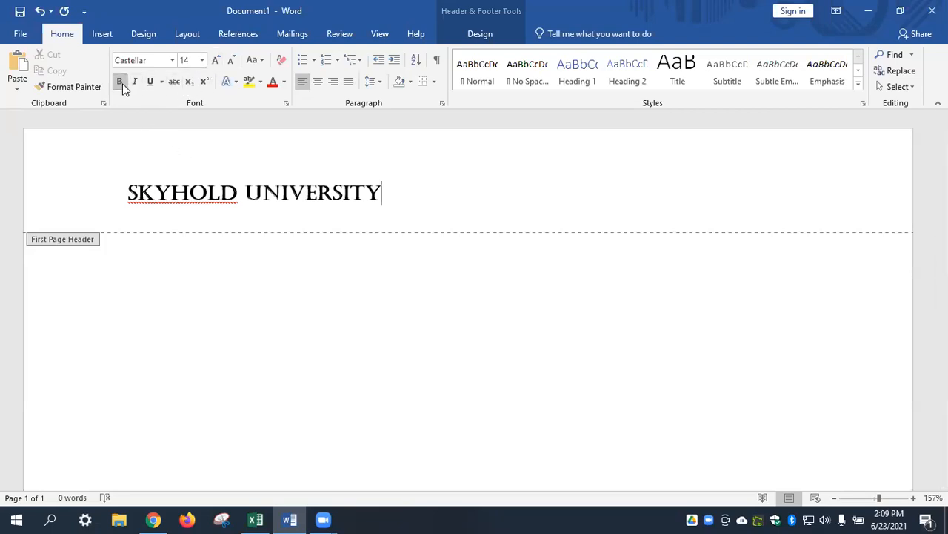
- Start a second header line below the university name in non-bold Calibri (Body), 11 pt
click(172, 61)
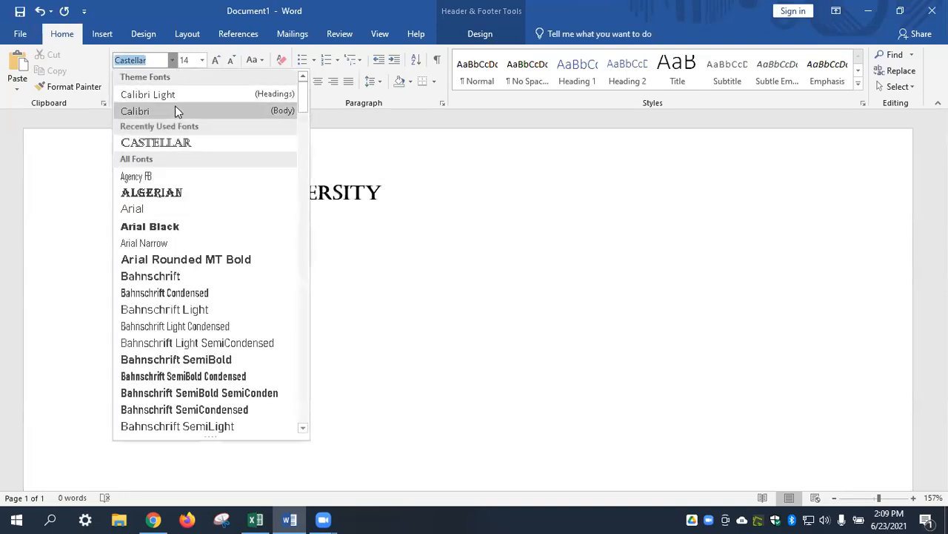
click(175, 106)
click(203, 62)
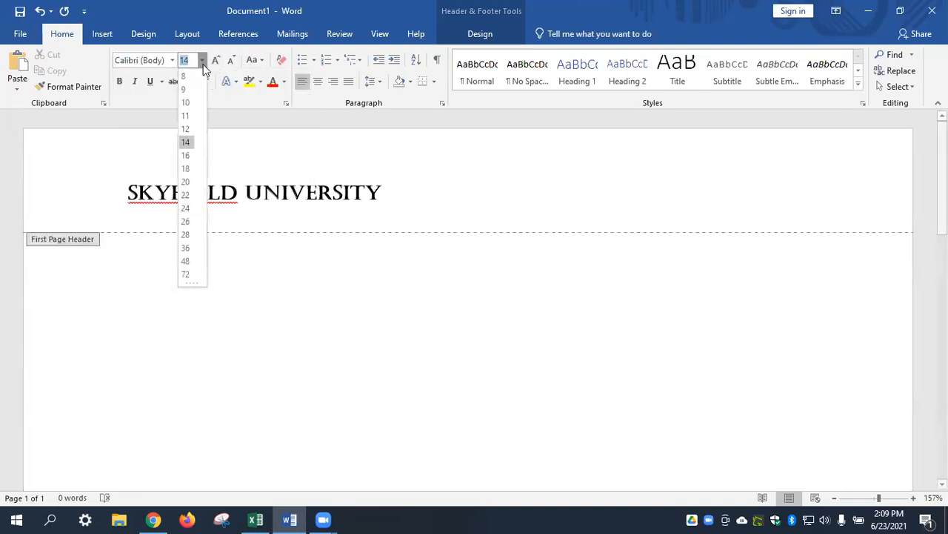
click(186, 116)
key(Return)
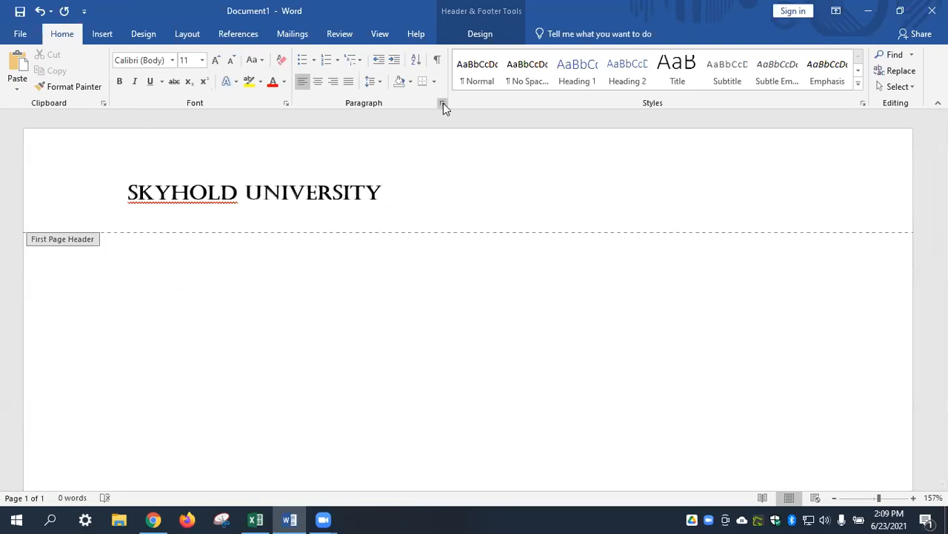
- Enter the university's street address on the second header line, with its phone number aligned at the right margin
text(1900 Feredle)
key(BackSpace)
key(BackSpace)
key(BackSpace)
text(lden )
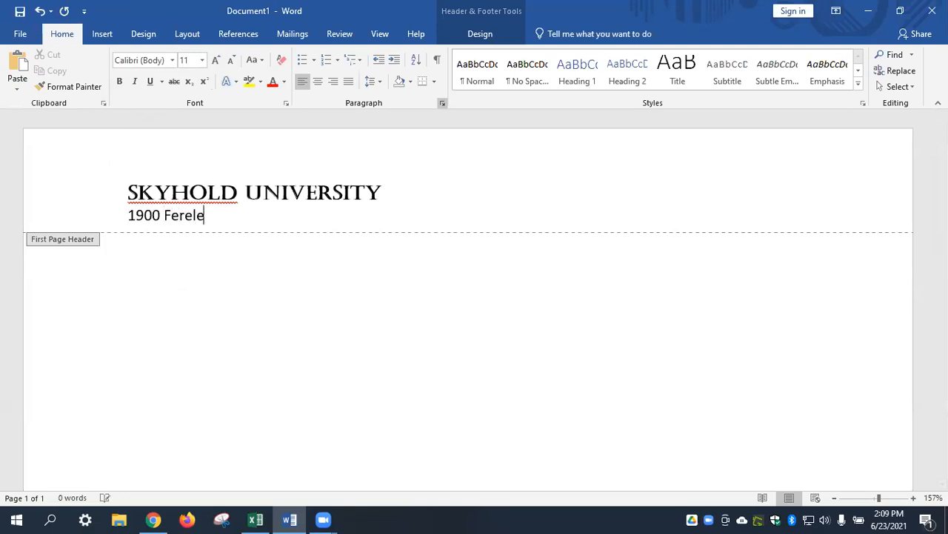
text(Way)
key(Tab)
key(Tab)
text(862-)
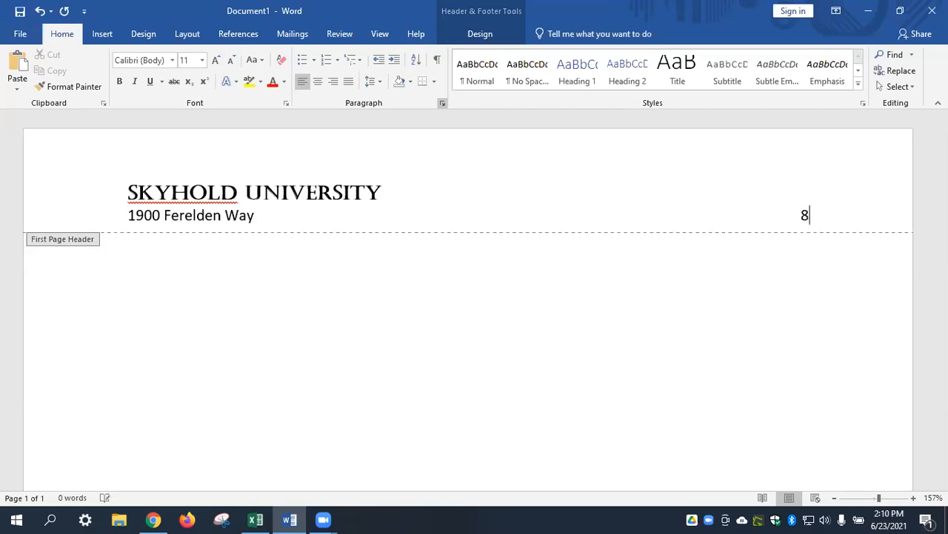
text(555-5005)
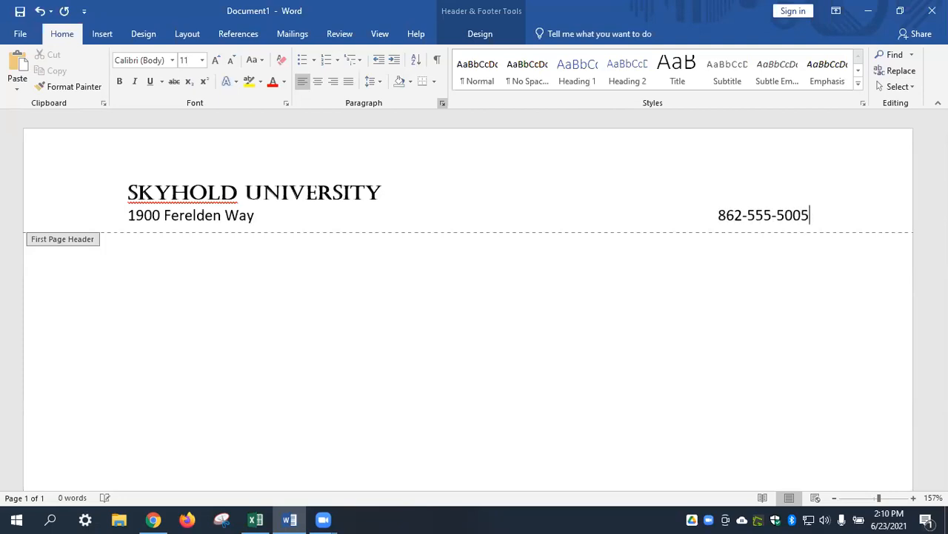
key(Return)
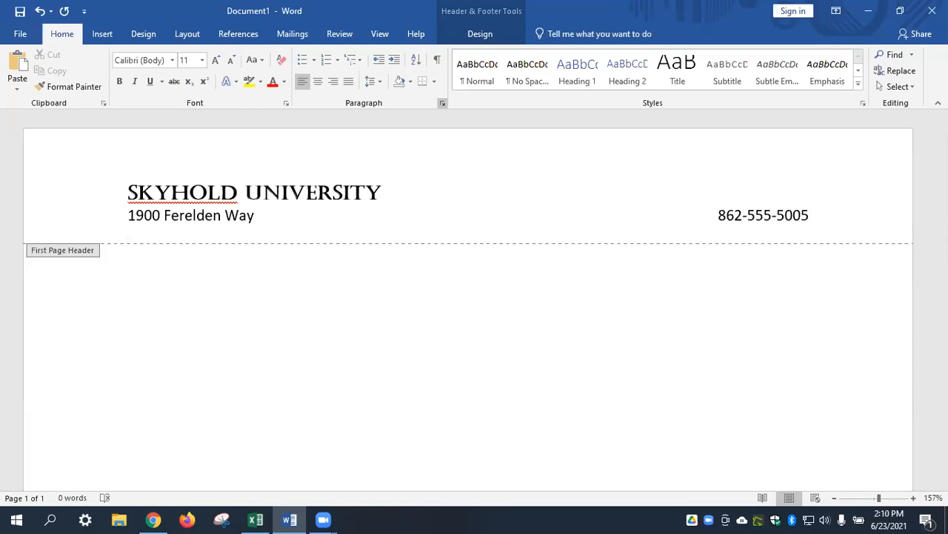
text(Denerim, NJ 07054)
key(Tab)
key(Tab)
text(www.sk)
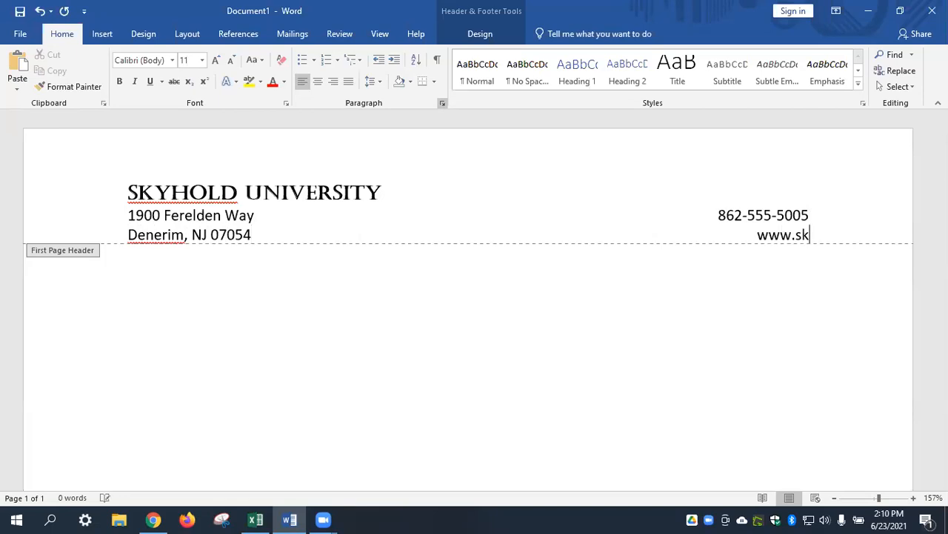
text(yhold.edu)
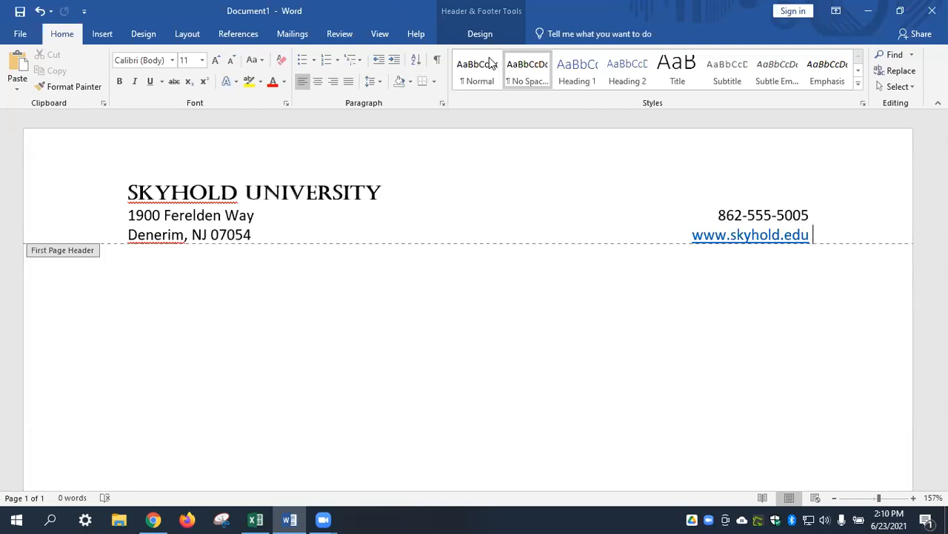
- Add a ½ pt double-line border only along the bottom of the third header line
click(435, 82)
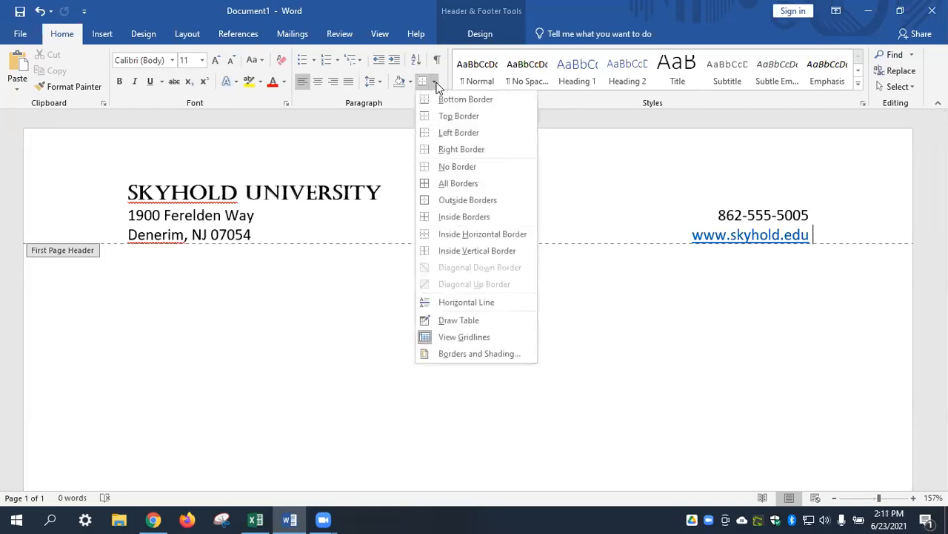
click(459, 356)
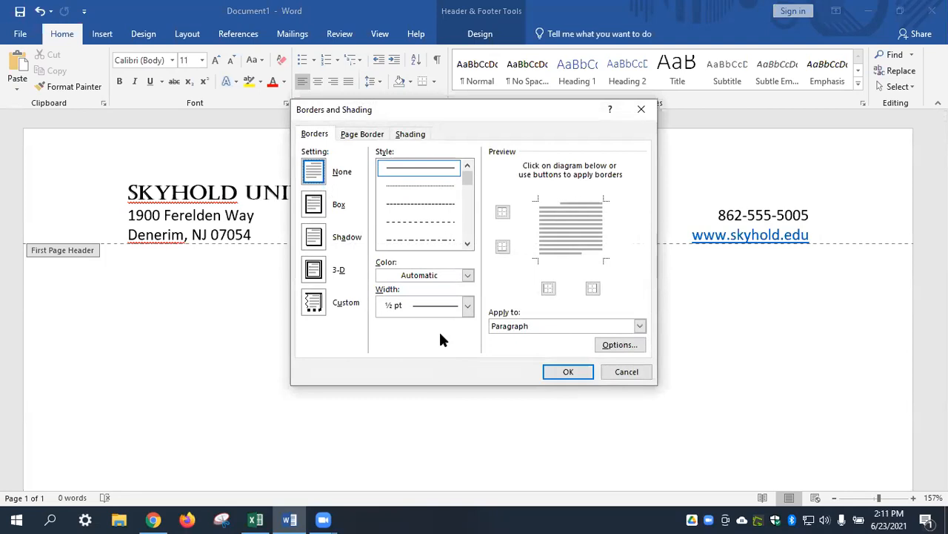
click(469, 245)
click(469, 245)
click(469, 244)
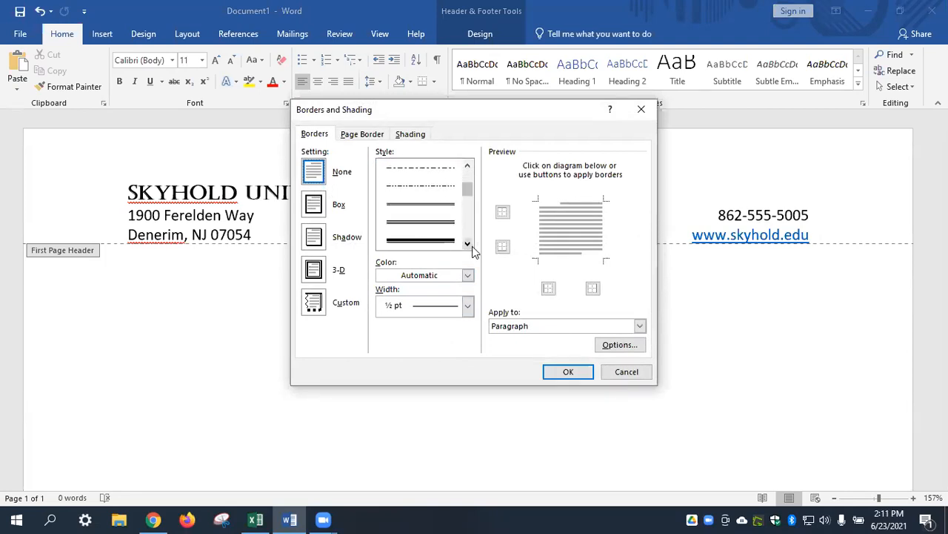
click(435, 211)
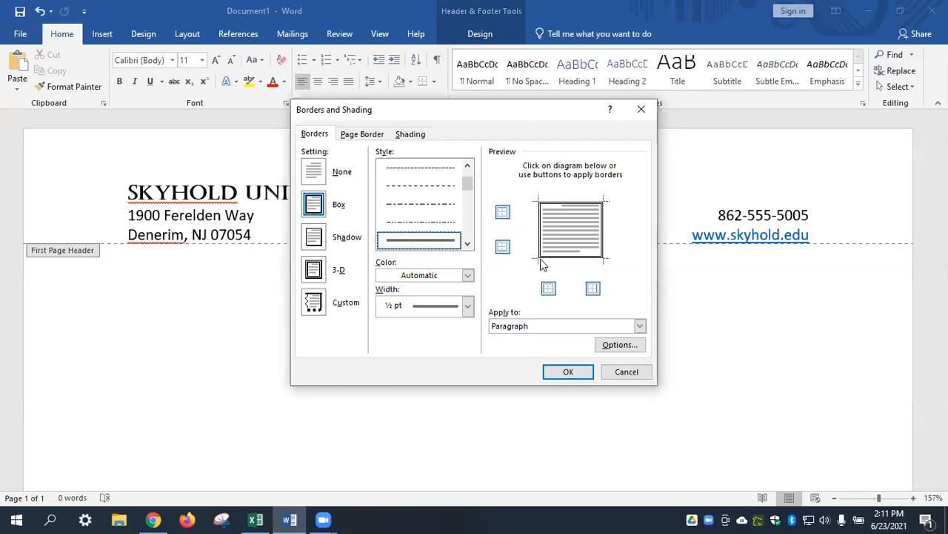
click(504, 248)
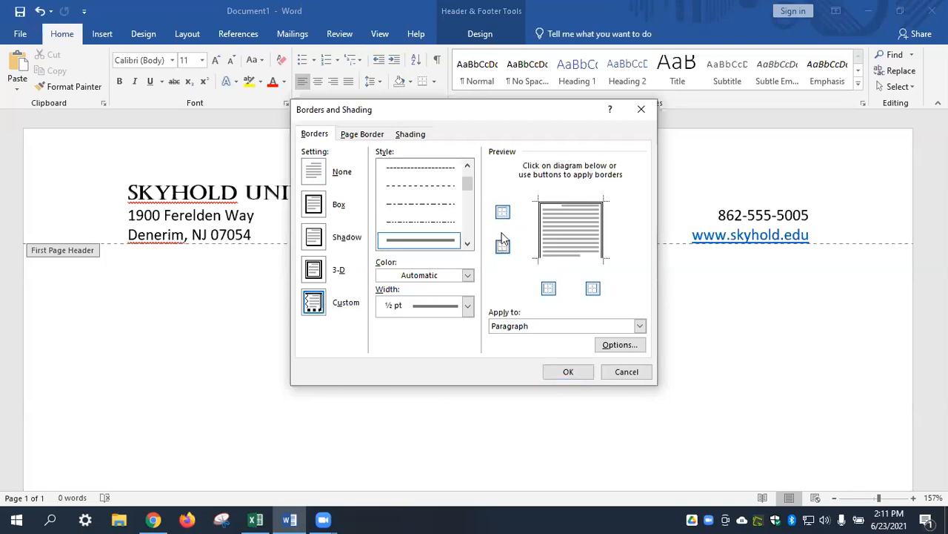
click(505, 214)
click(549, 288)
click(593, 289)
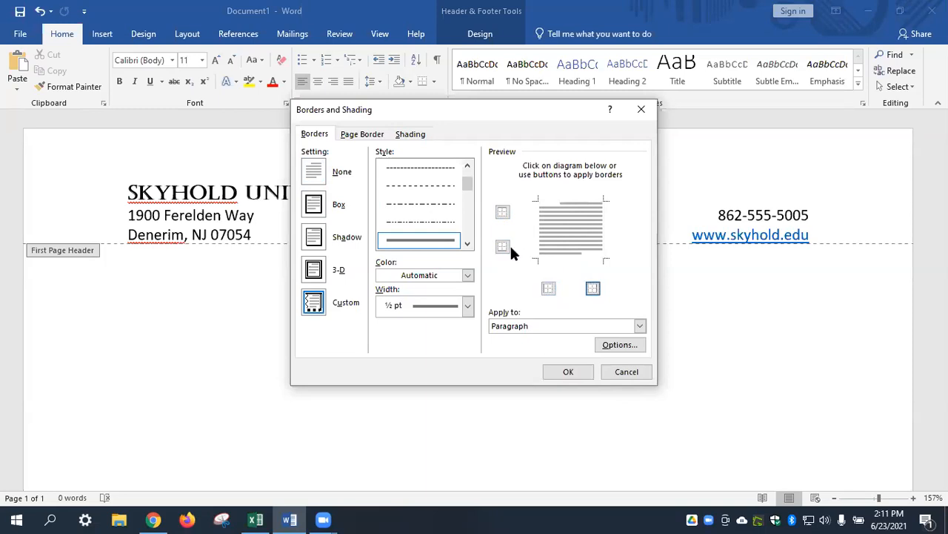
click(503, 251)
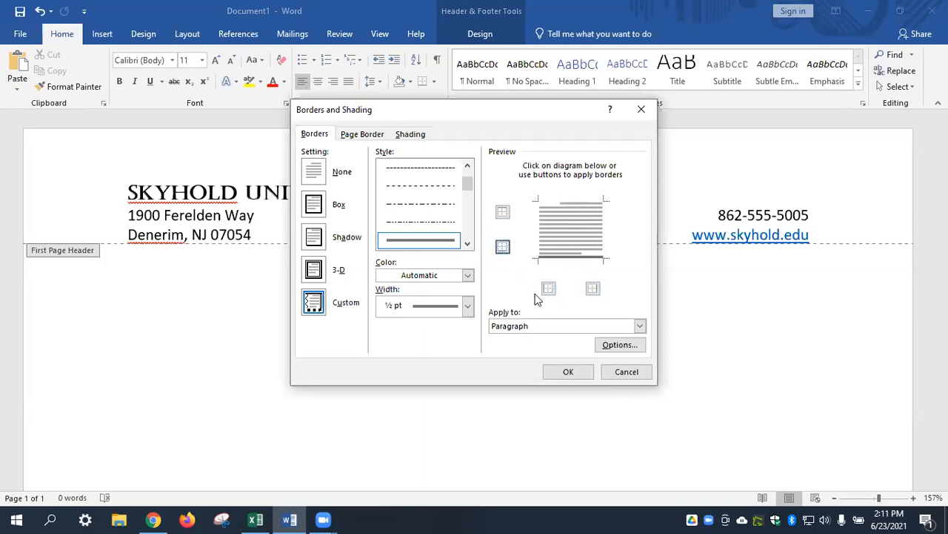
click(568, 372)
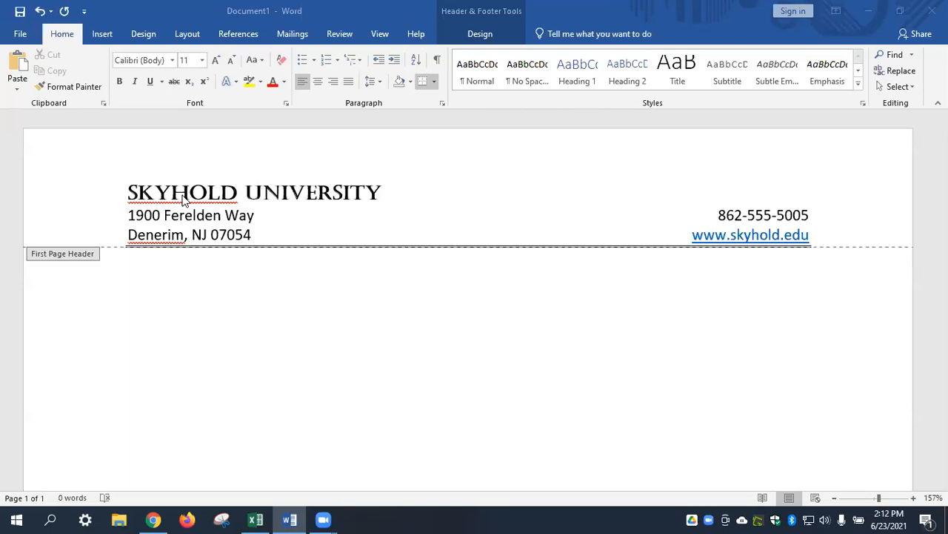
- Add the flagged word SKYHOLD and the flagged city name in the header to the spelling dictionary
right_click(185, 199)
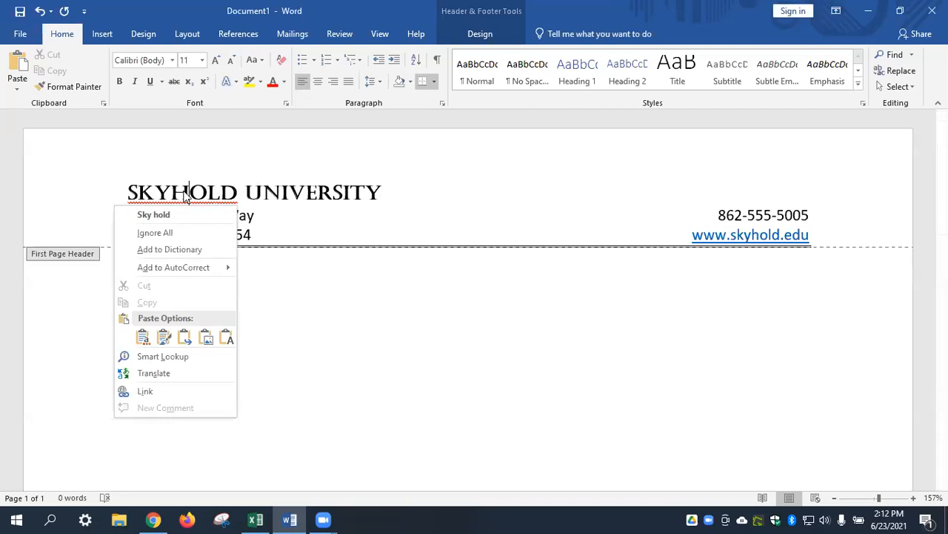
click(188, 250)
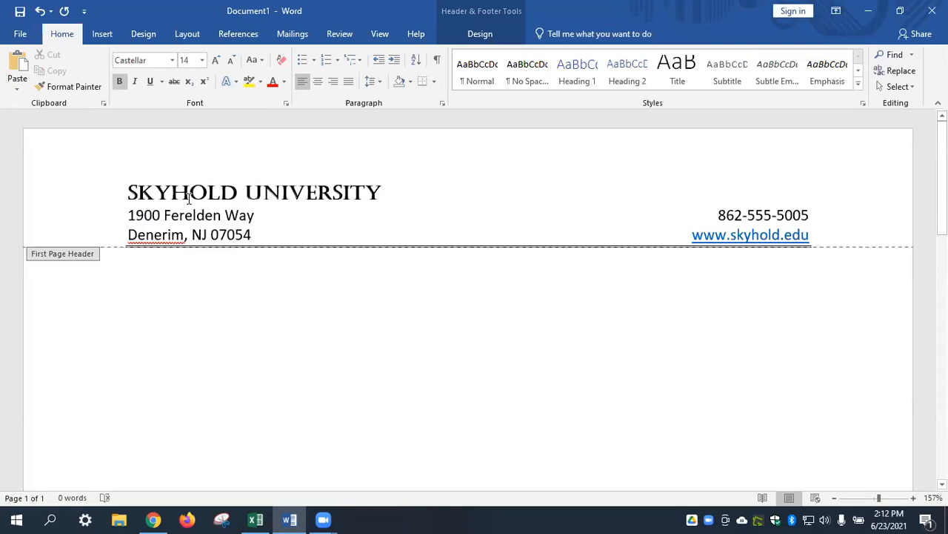
right_click(157, 235)
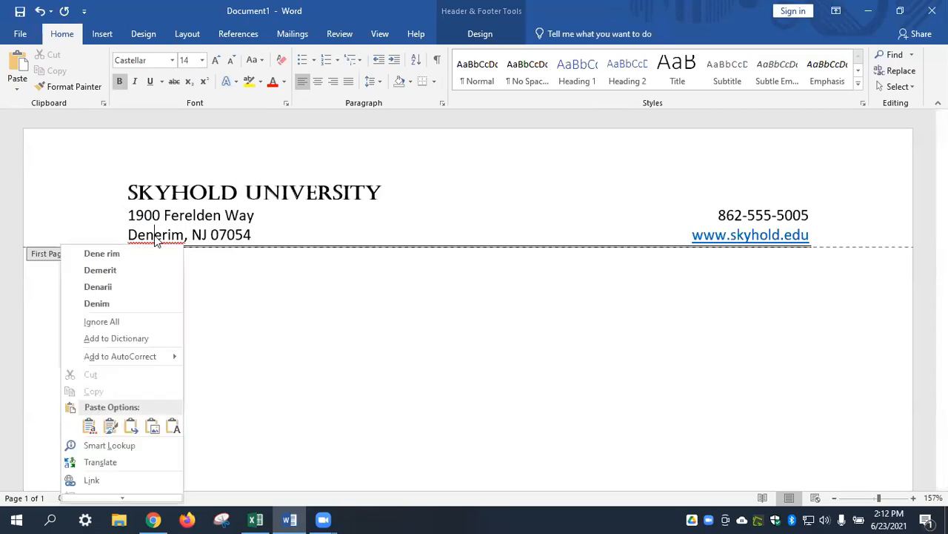
click(130, 345)
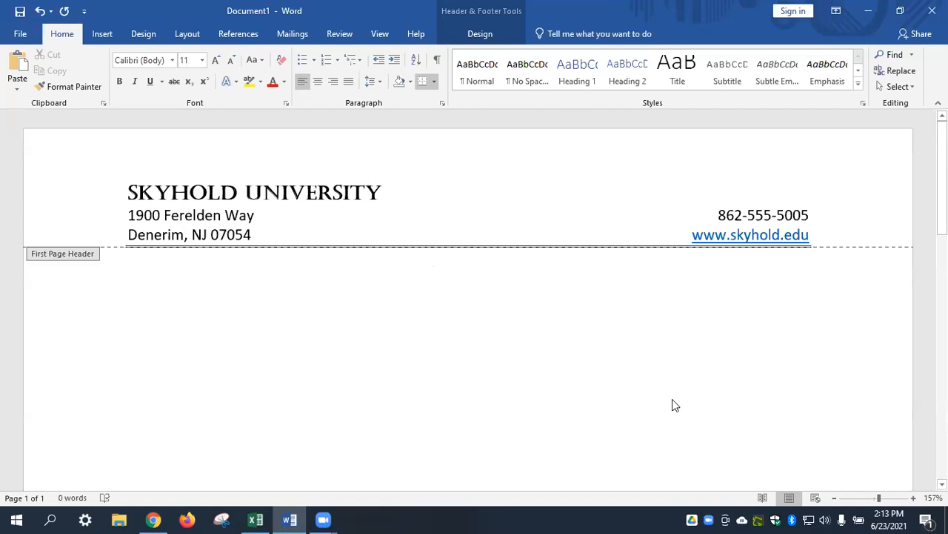
- Leave the header for the document body and insert one blank line below the letterhead
click(626, 445)
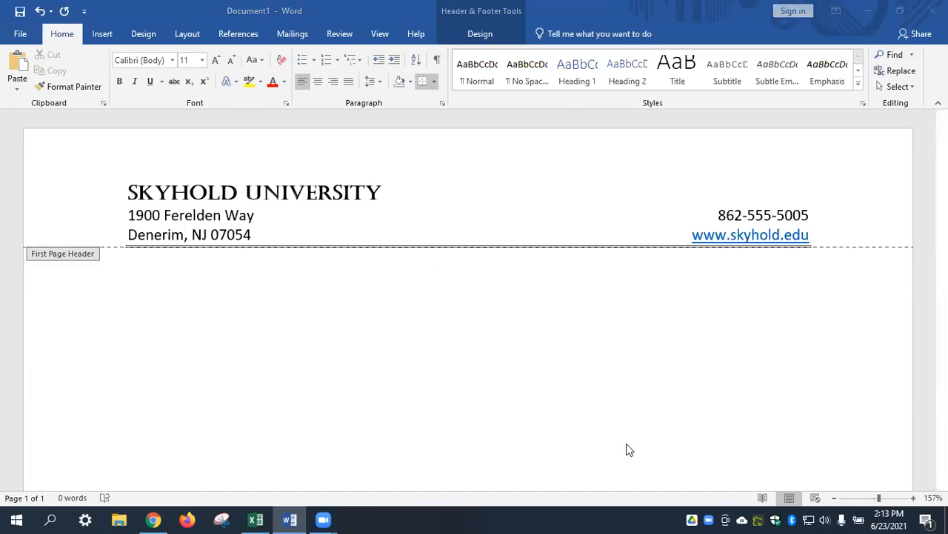
double_click(413, 300)
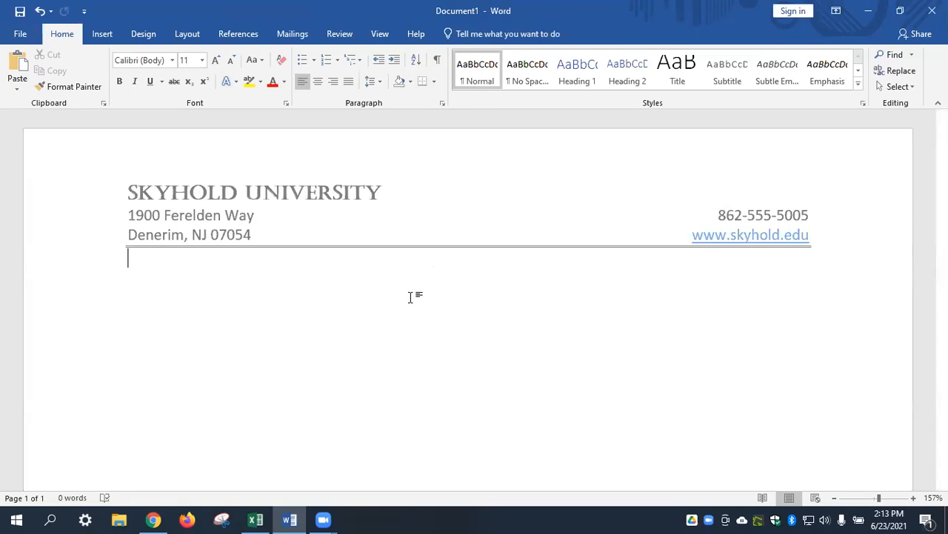
key(Return)
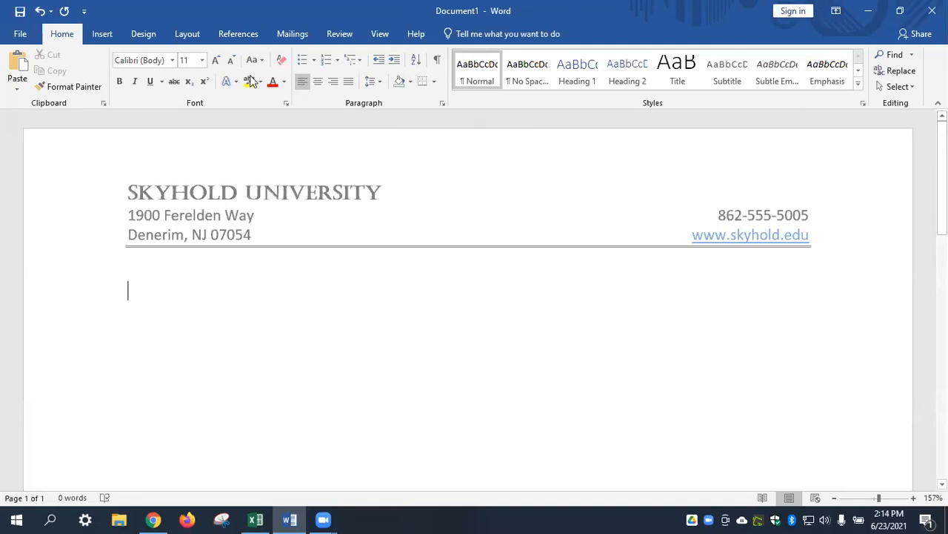
- Insert the current date below the letterhead in the "June 23, 2021" format, set to update automatically
click(103, 37)
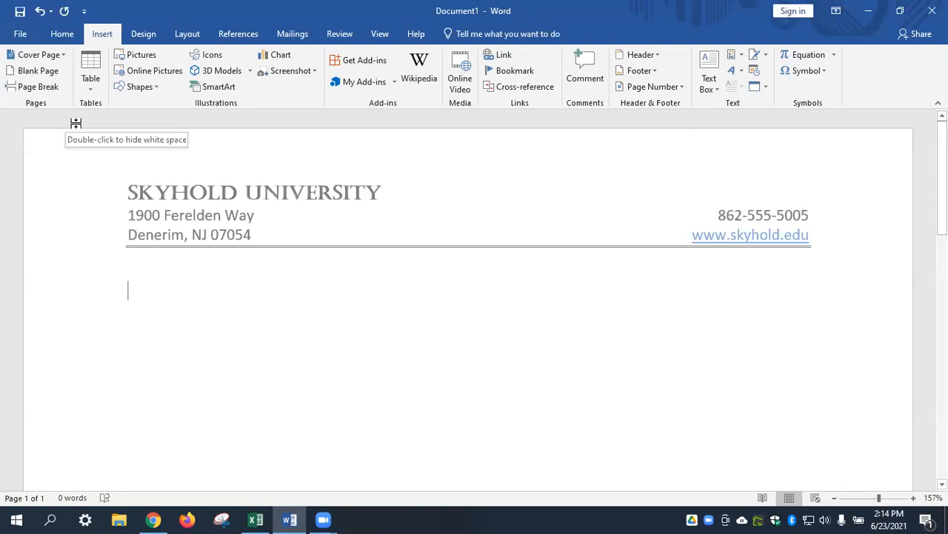
click(72, 35)
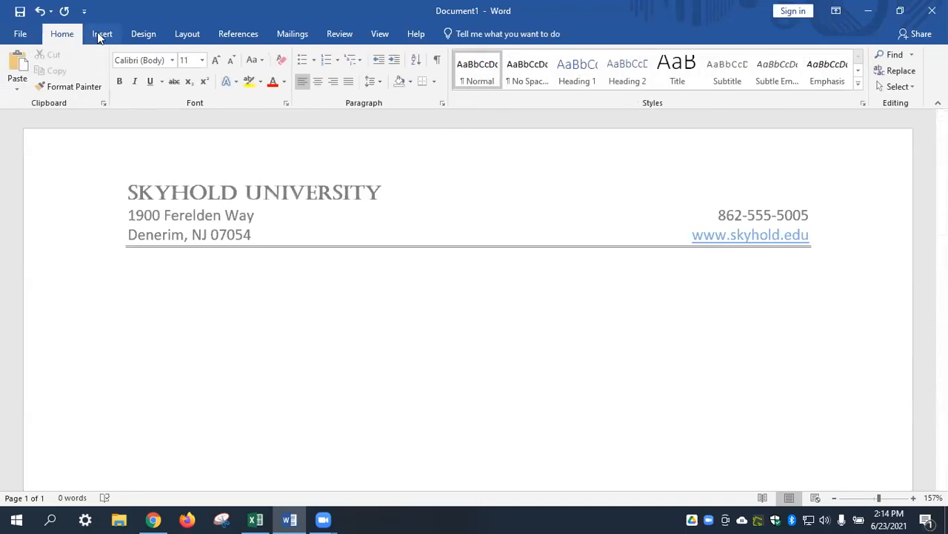
click(101, 34)
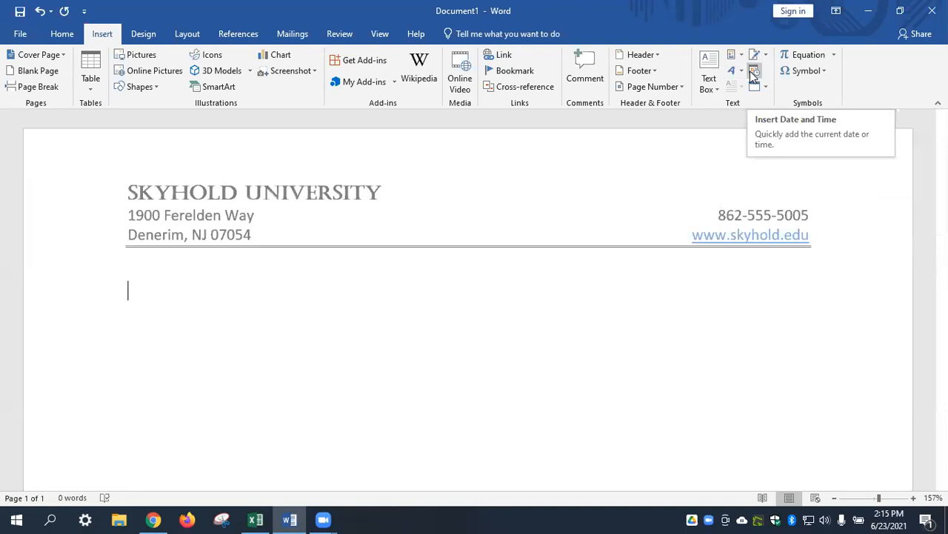
click(753, 75)
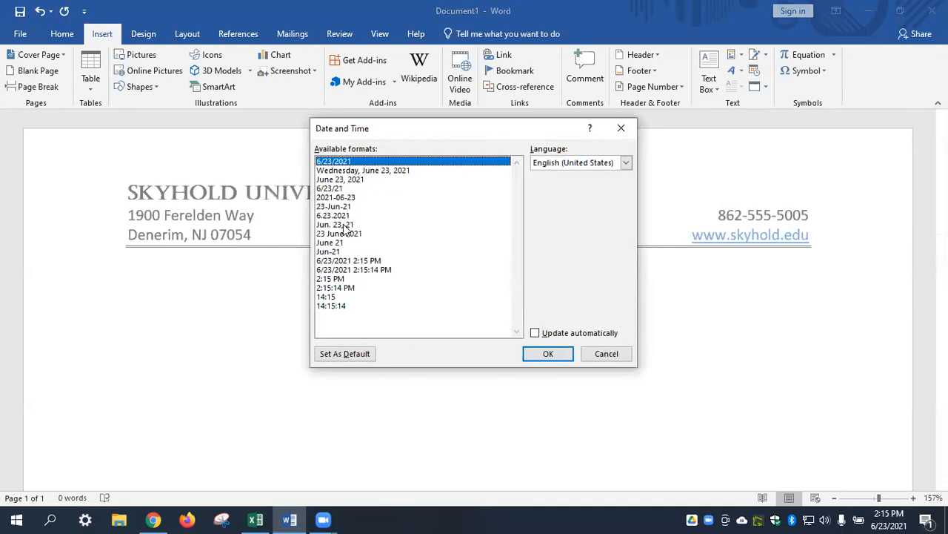
click(357, 180)
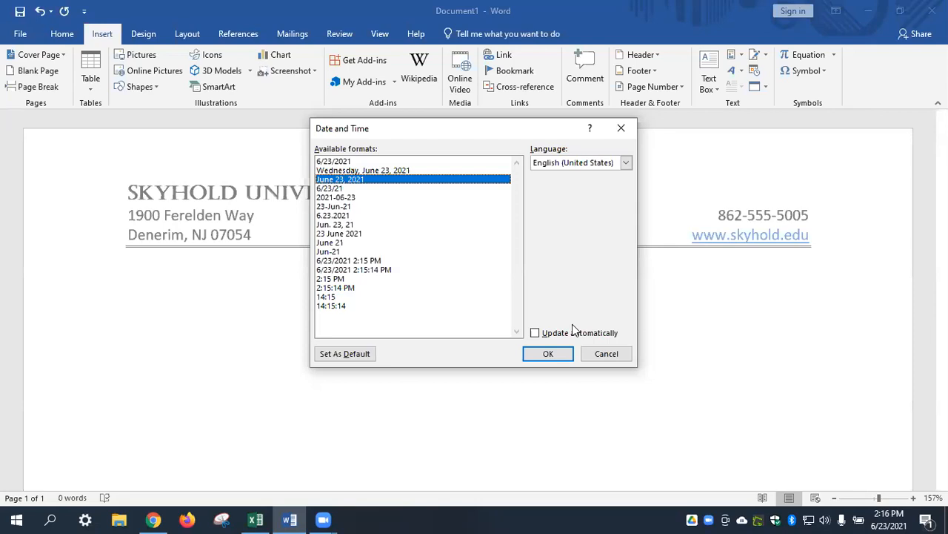
click(569, 333)
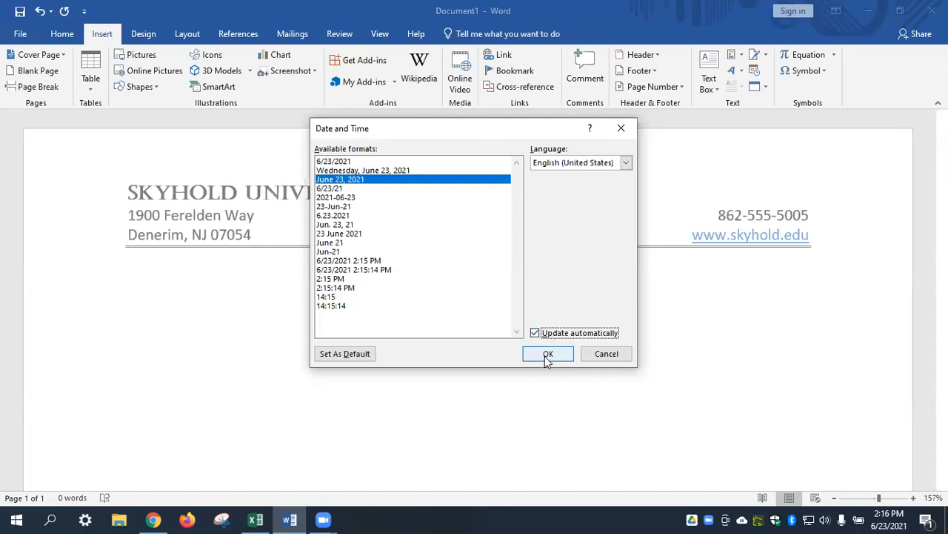
click(547, 354)
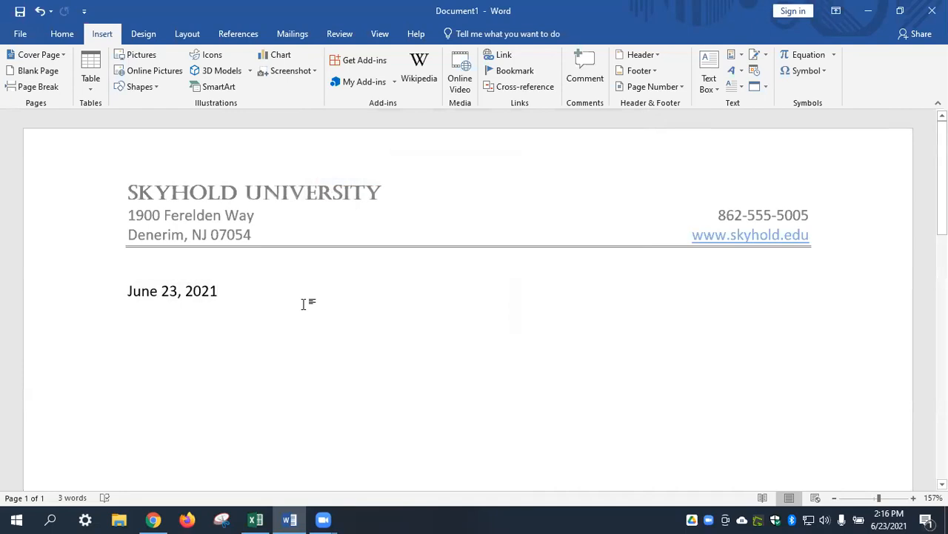
- Leave two blank lines below the date, enter "It's time again for the annual Summerday Trail Run Fundraiser.", and add Summerday to the dictionary
key(Return)
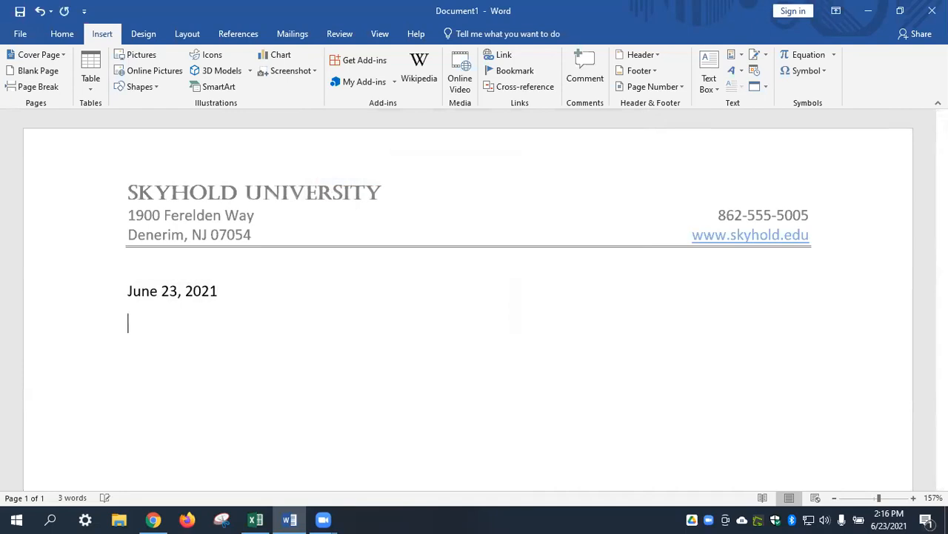
key(Return)
key(Return)
text(It's )
text(time)
text( ag)
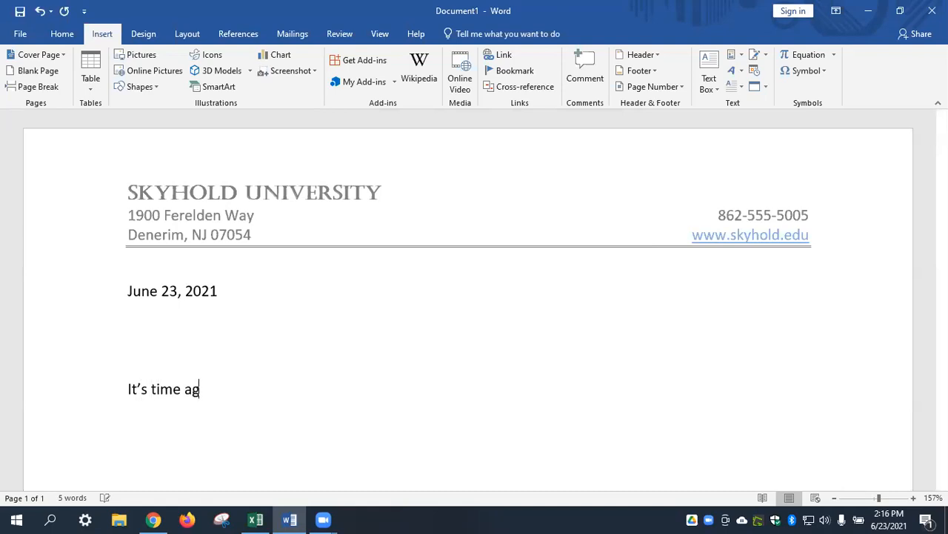
text(ain for)
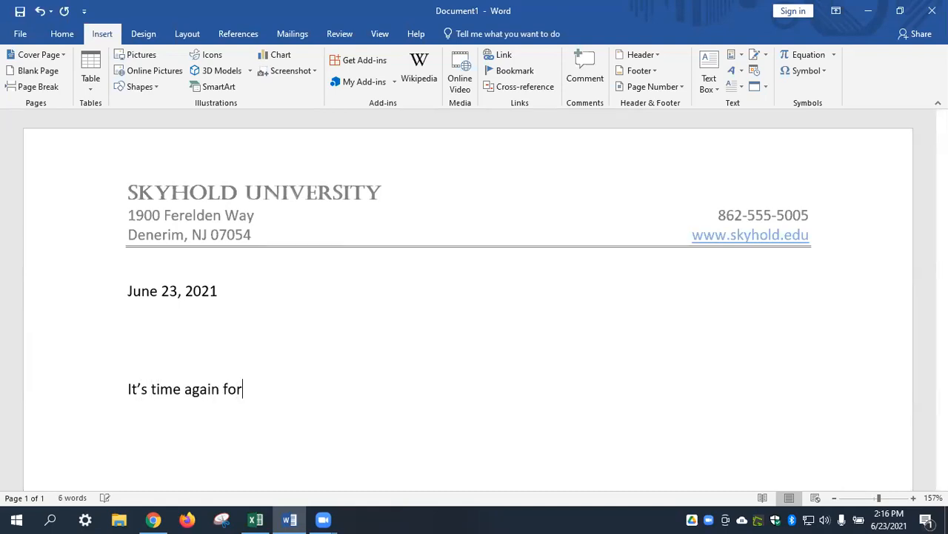
text( the annual S)
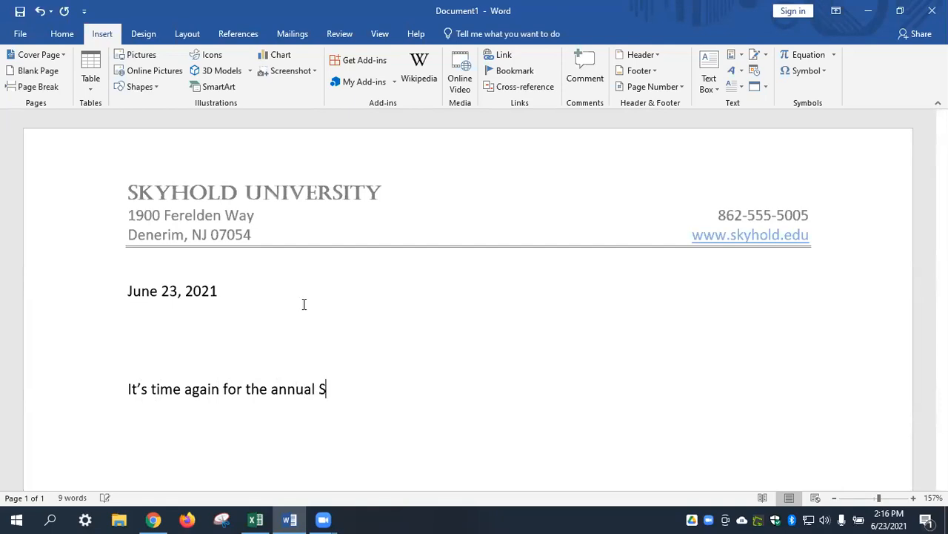
text(ummerday Trail Su)
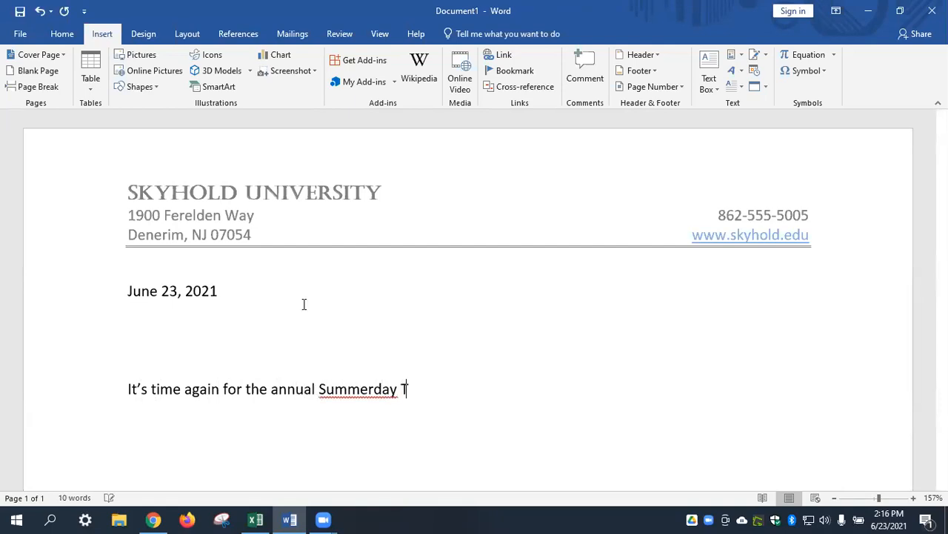
key(BackSpace)
key(BackSpace)
text(Run Fun)
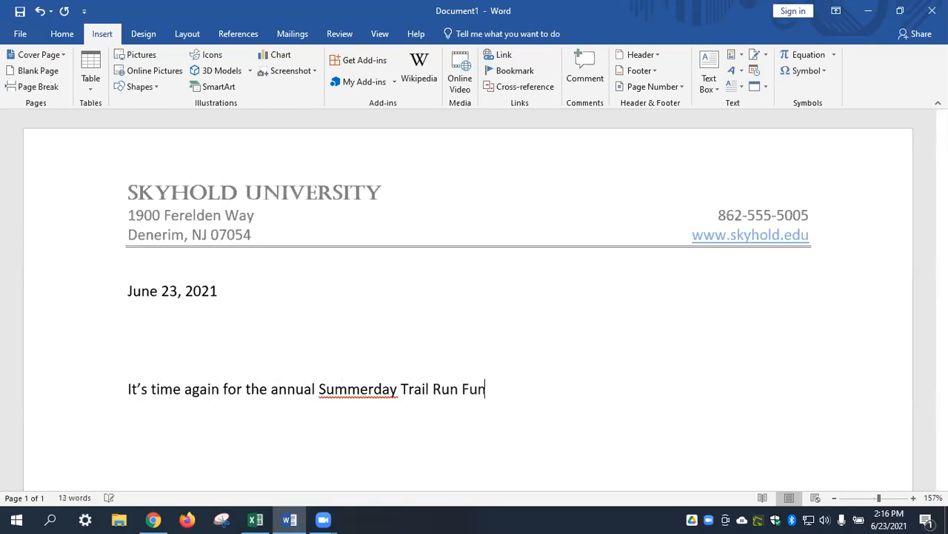
text(draiser.)
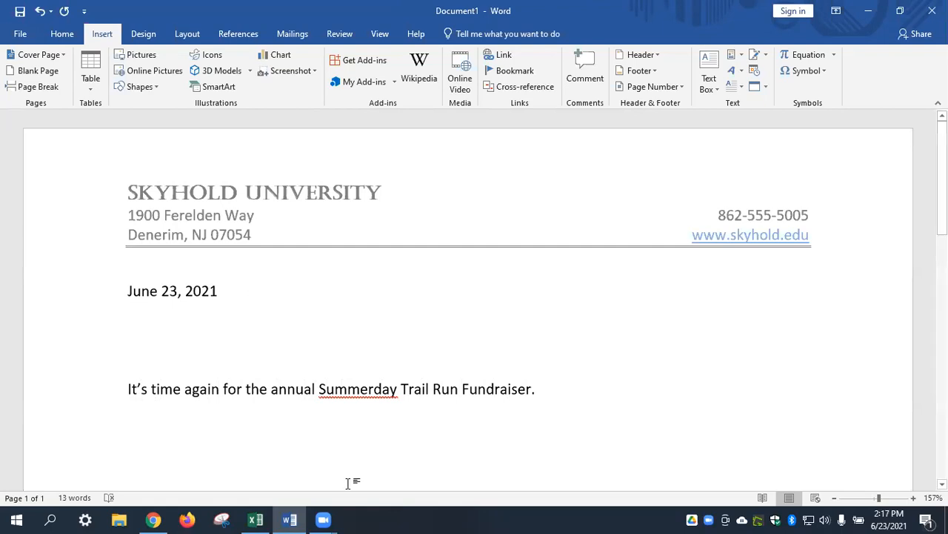
right_click(345, 395)
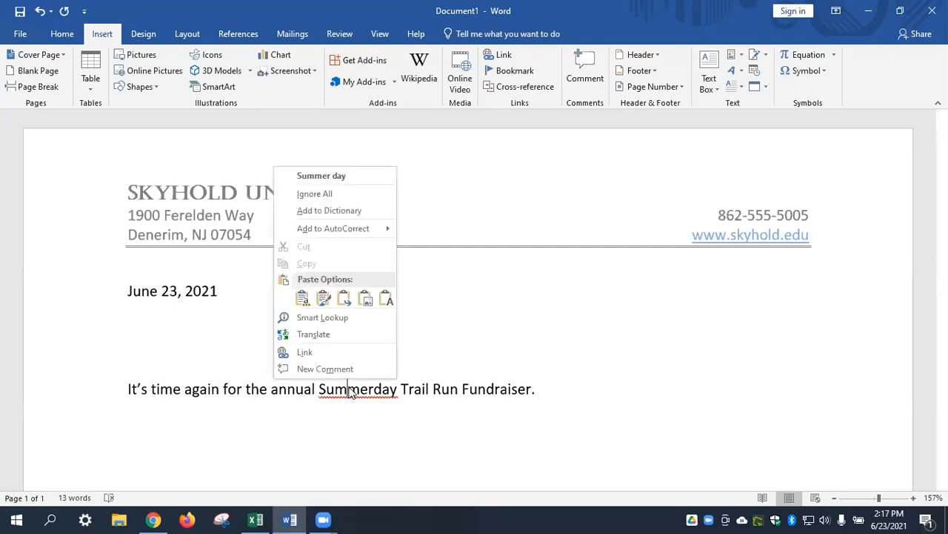
click(353, 213)
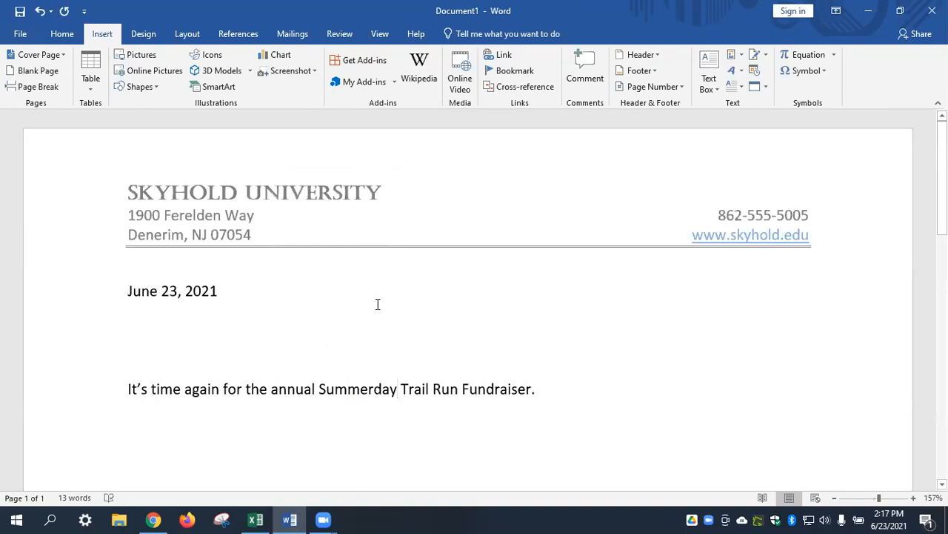
- Insert a trademark symbol (™) directly after "Summerday Trail Run" in the fundraiser sentence
click(459, 390)
click(823, 71)
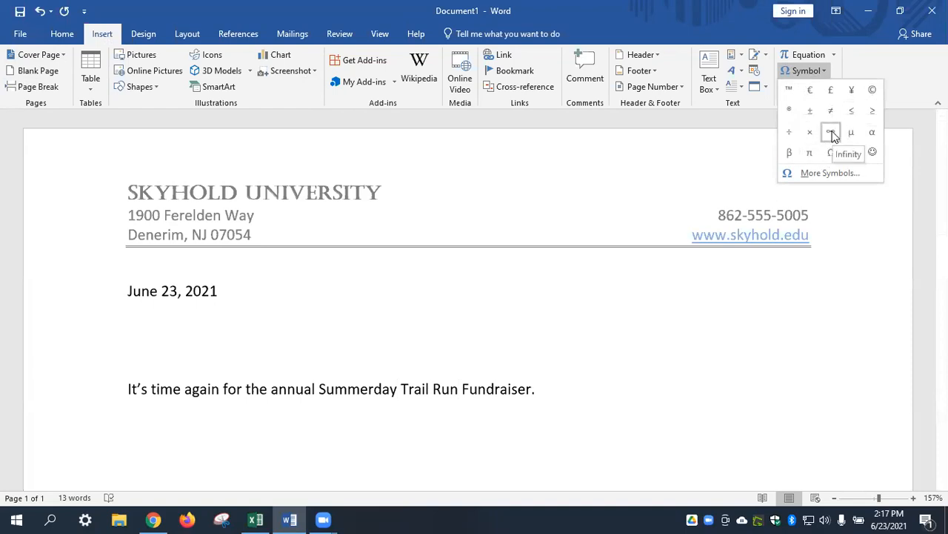
click(842, 175)
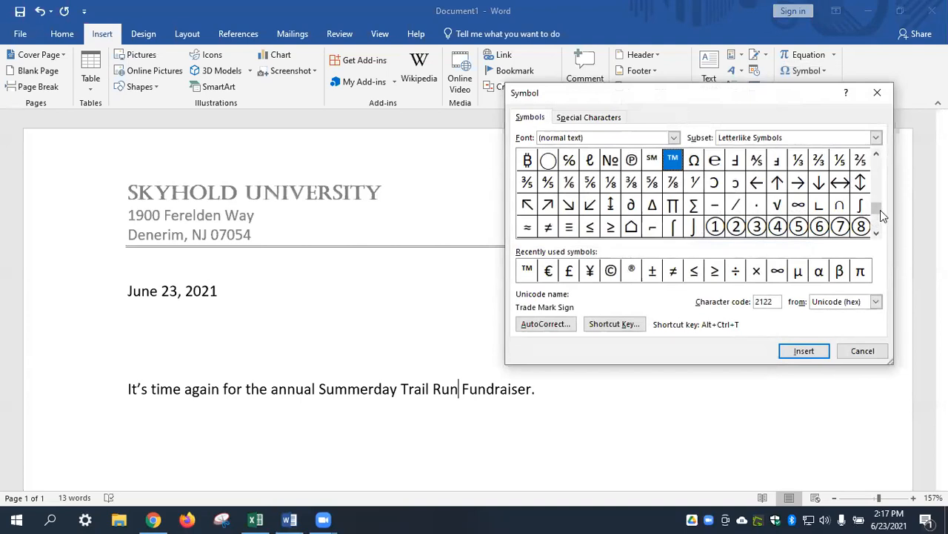
drag(880, 209, 884, 190)
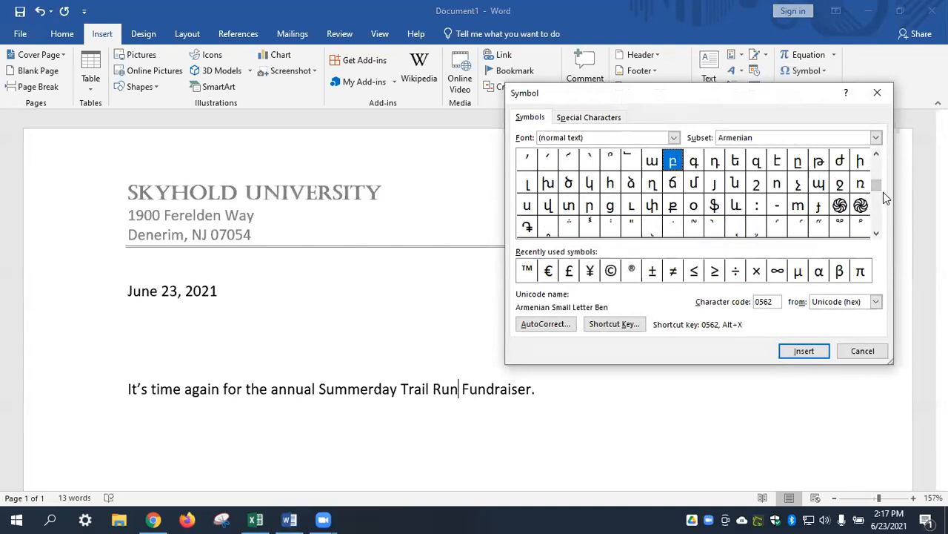
mouse_move(880, 190)
mouse_down()
mouse_move(882, 165)
mouse_move(881, 199)
mouse_up()
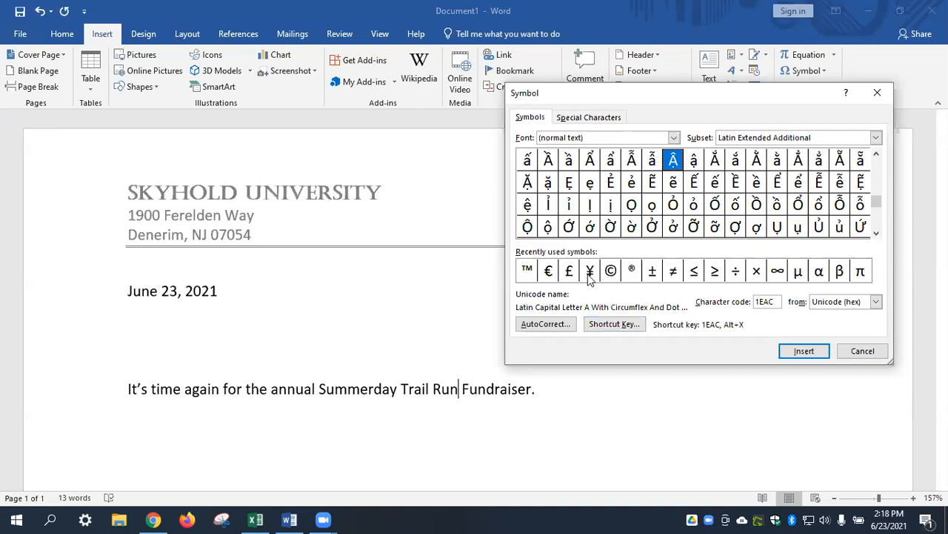
click(526, 271)
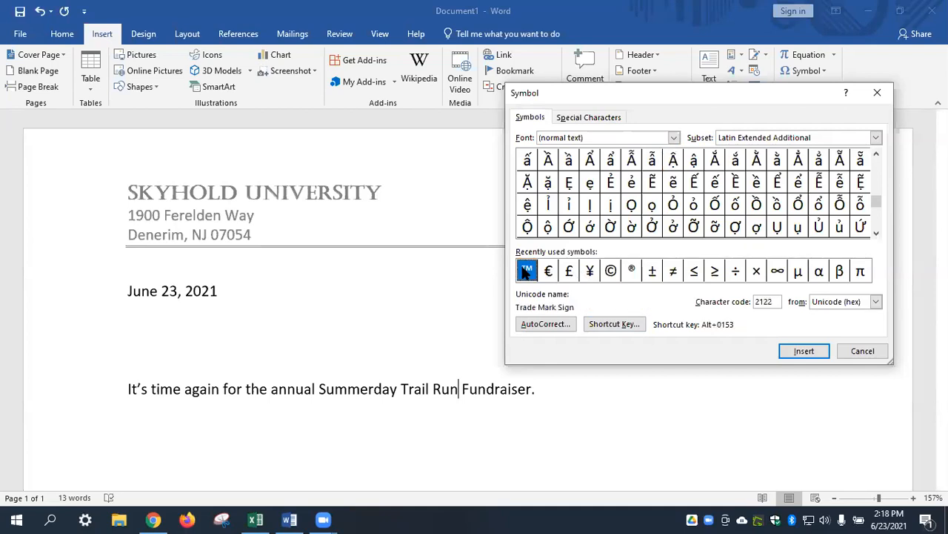
click(804, 350)
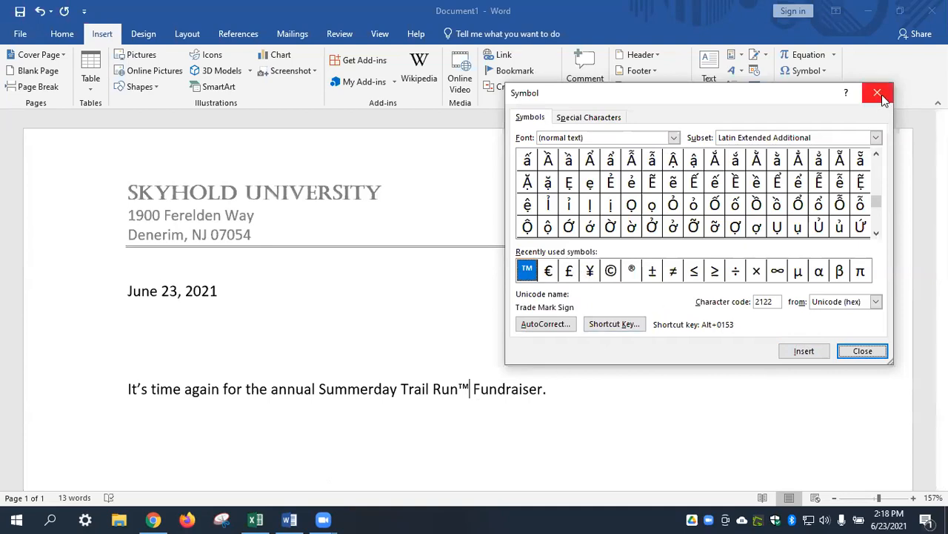
click(858, 350)
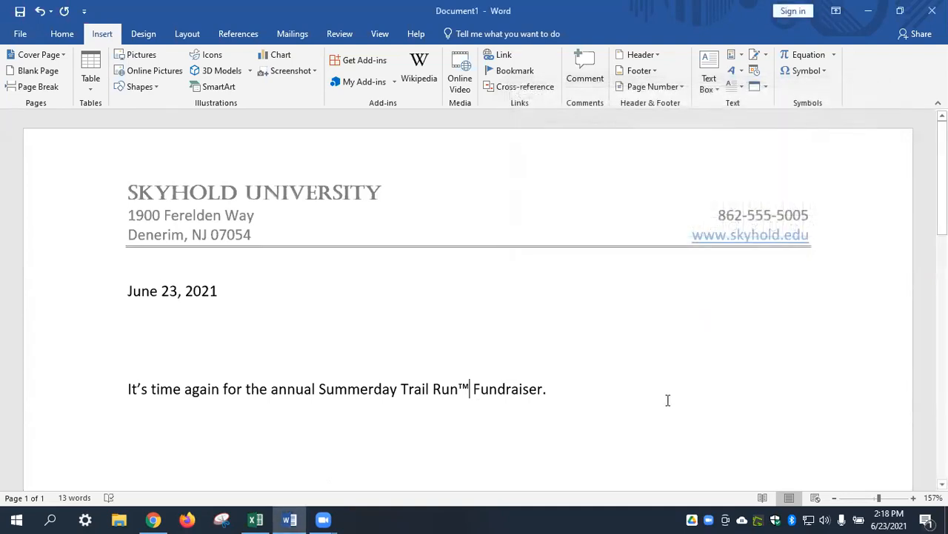
- After the fundraiser sentence, add "This year's run will take place on August 29, 2021"
click(570, 391)
text(Th)
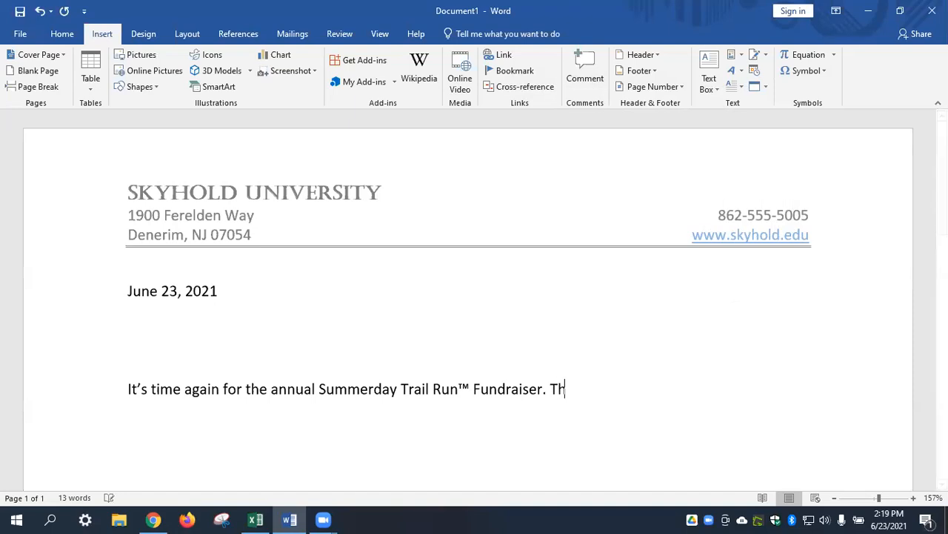
text(is year's run will t)
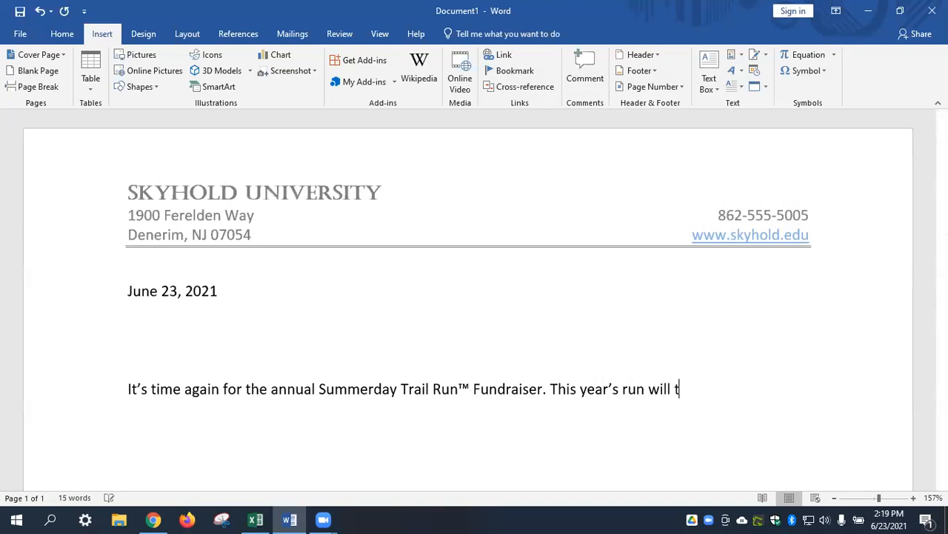
text(ake place o)
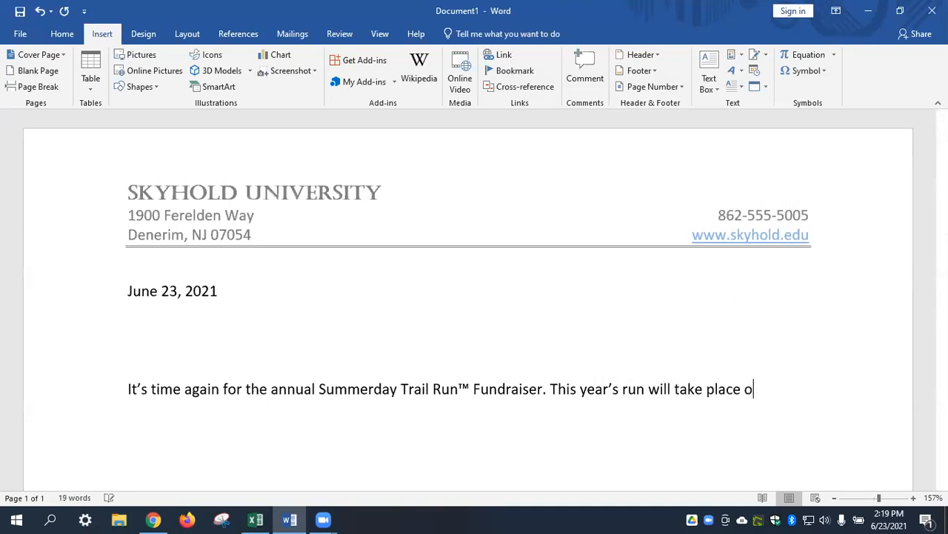
text(n August,)
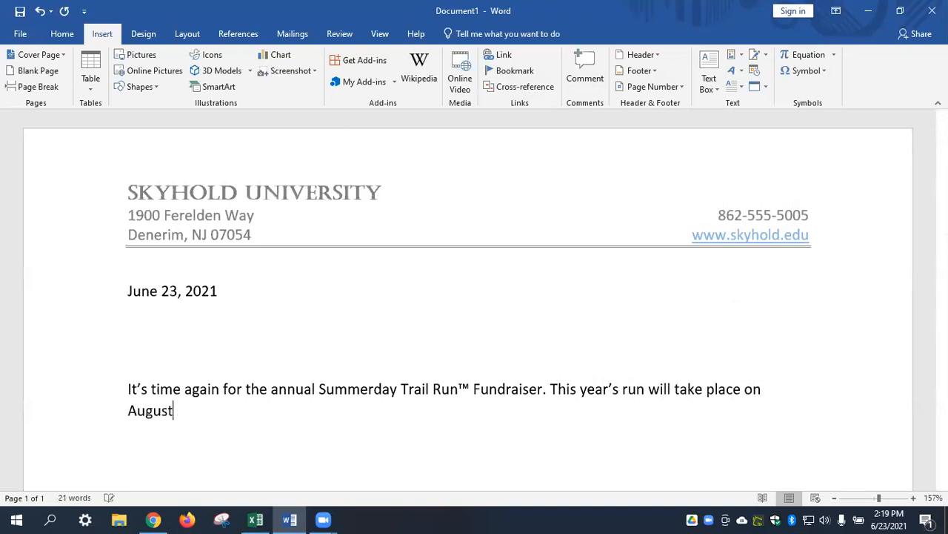
key(BackSpace)
key(BackSpace)
text(29, 2021)
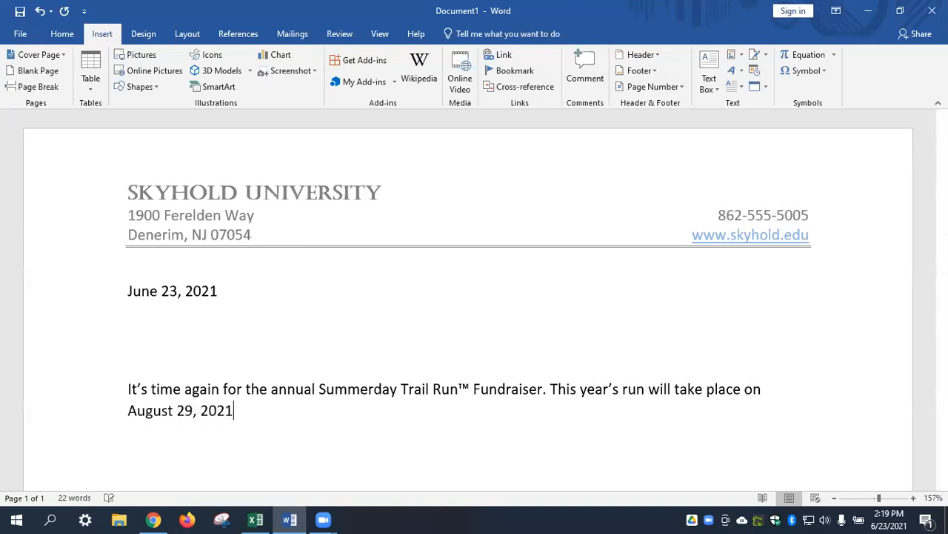
- End the date sentence with a period and add "Last year thanks to participants like you, this even raised nearly 2 million dollars."
text(.  Last year th)
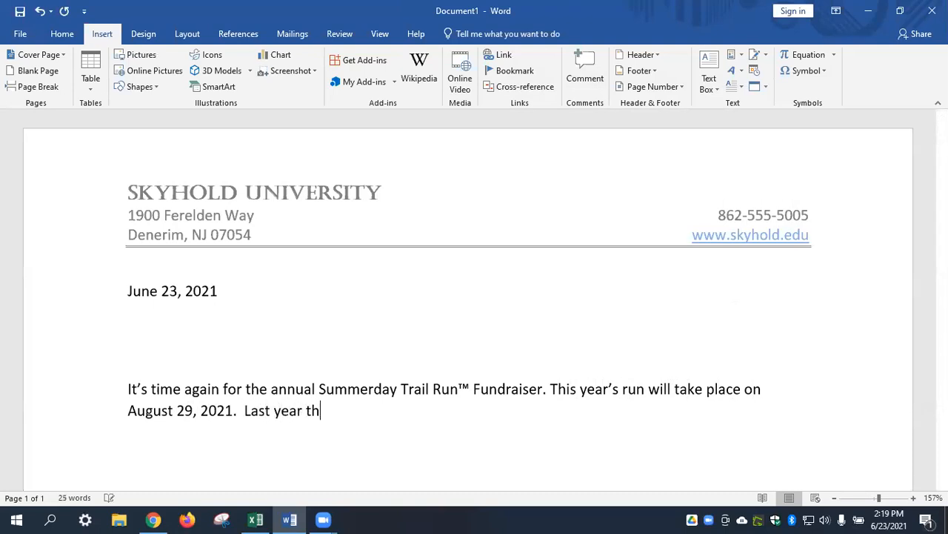
text(anks to participants like you , th)
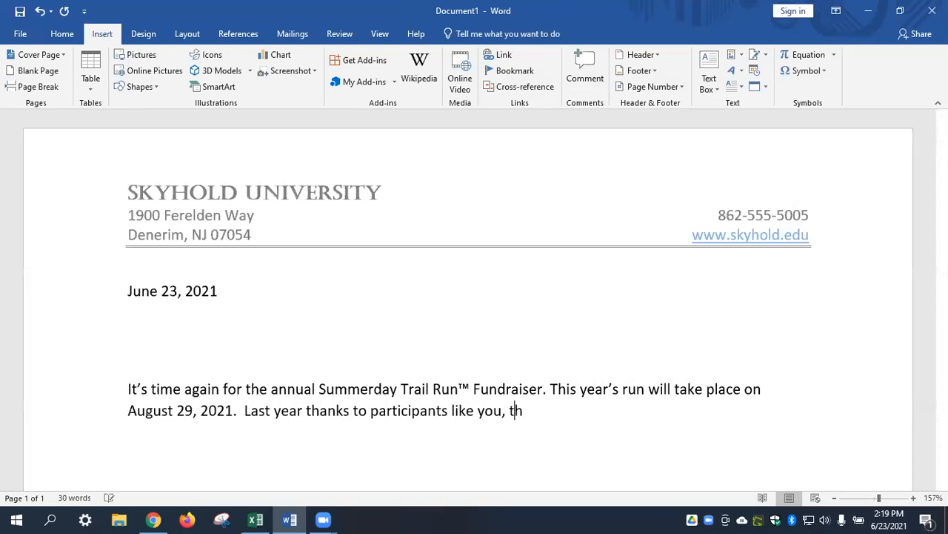
text(is even raise)
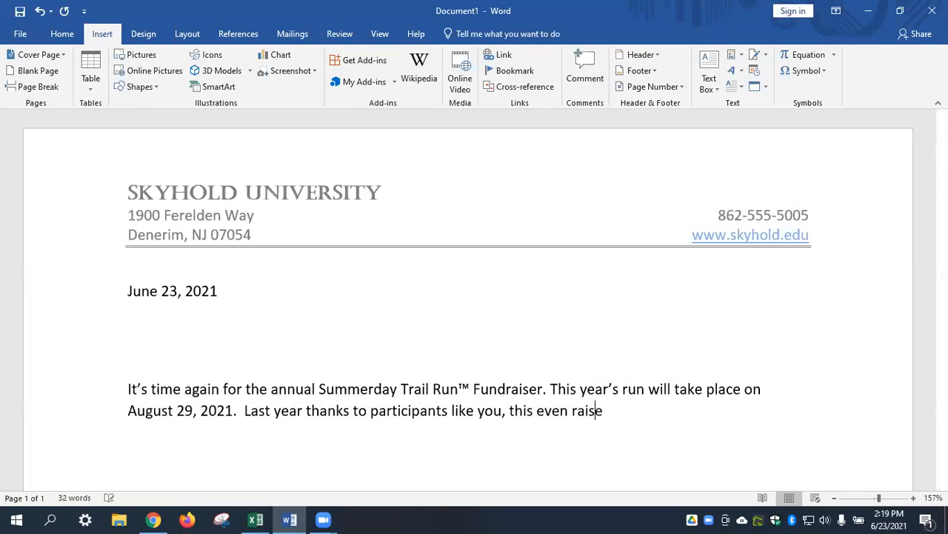
text(d nearly 2 million)
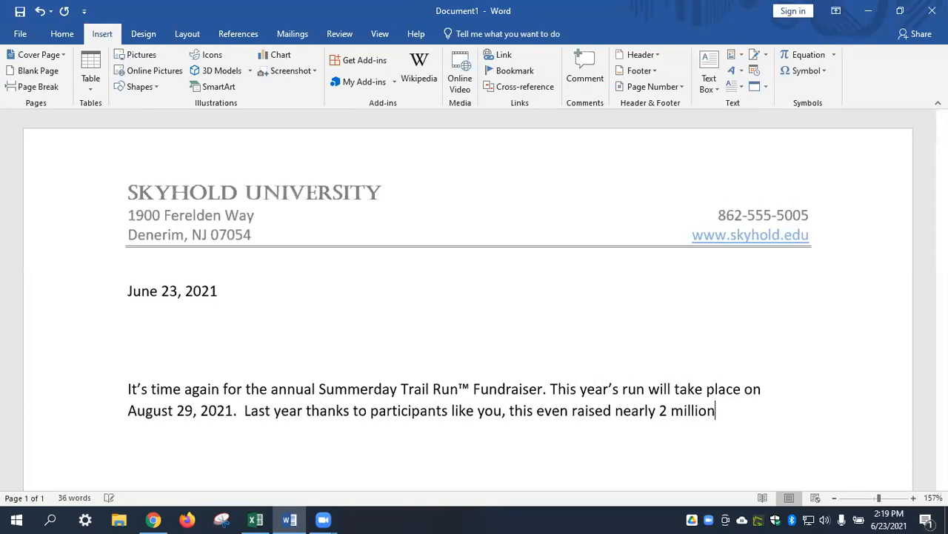
text( dollars.  T)
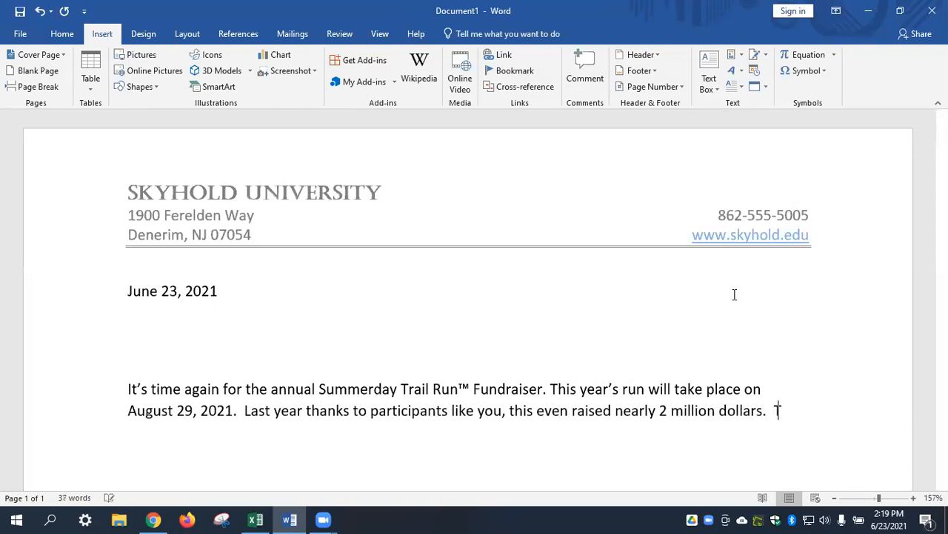
- Continue the paragraph with "This year we hope to raise more and we need you to do it!"
text(his year wi)
key(BackSpace)
text(we)
key(BackSpace)
key(BackSpace)
text(e)
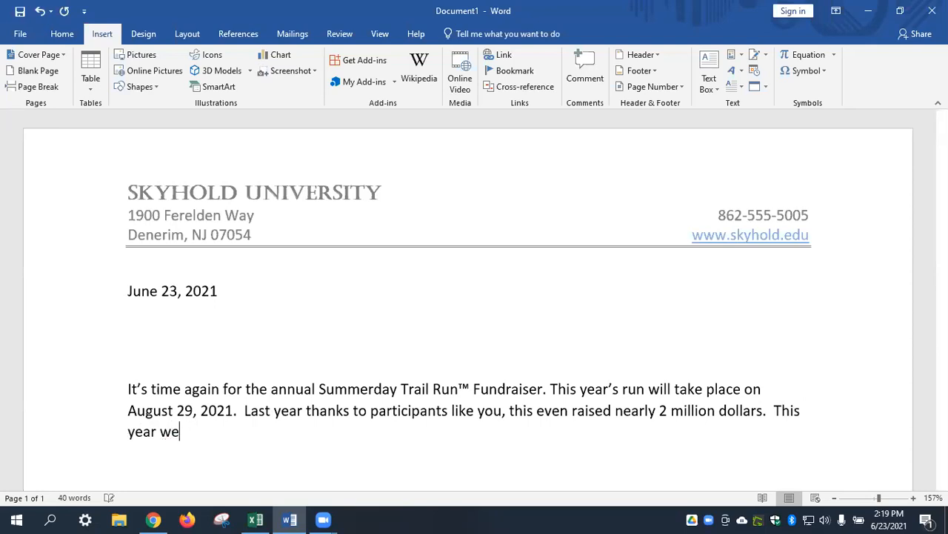
text( hope to raise more and we need you to do it!)
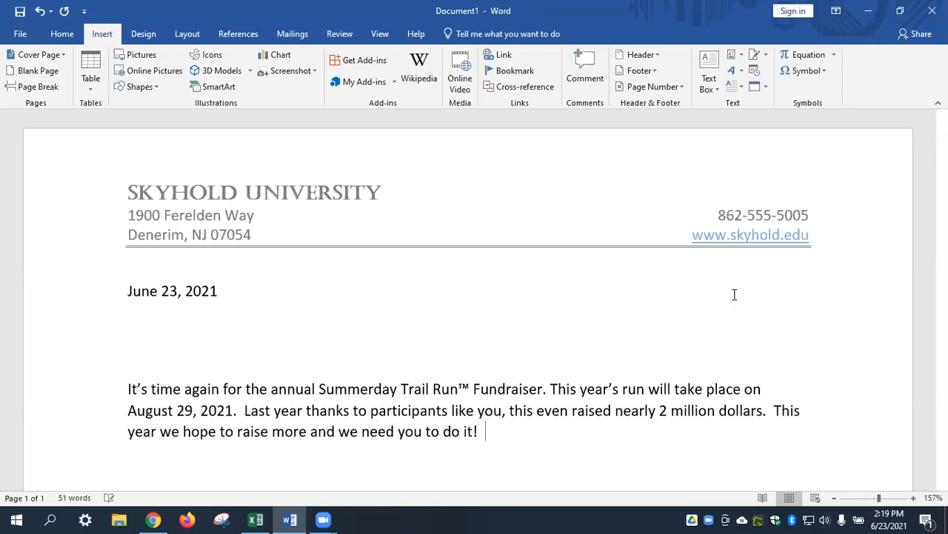
- Close the paragraph with "Below you'll find directions on how to sign up for the Trail Run and more information about the event."
text(  Below yo)
text(u'll find di)
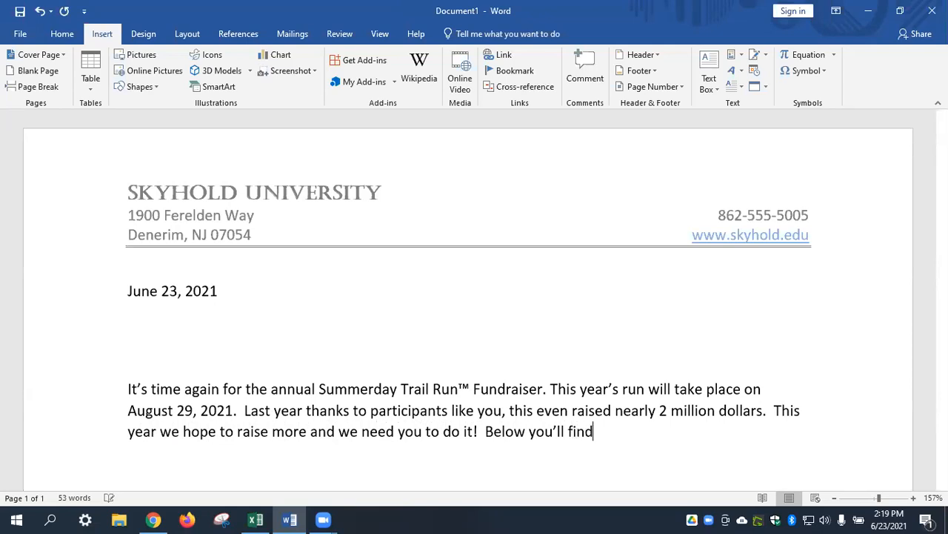
text(rections )
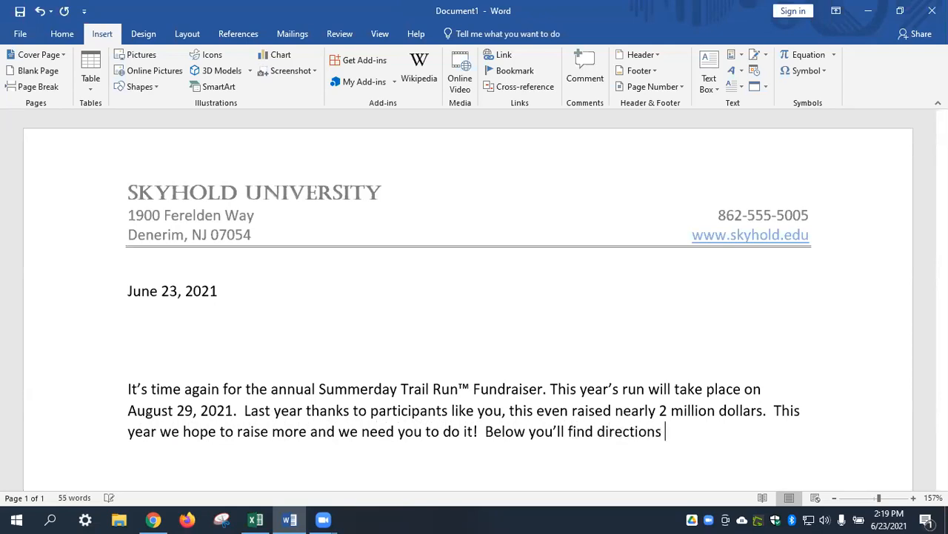
text(on how to sign)
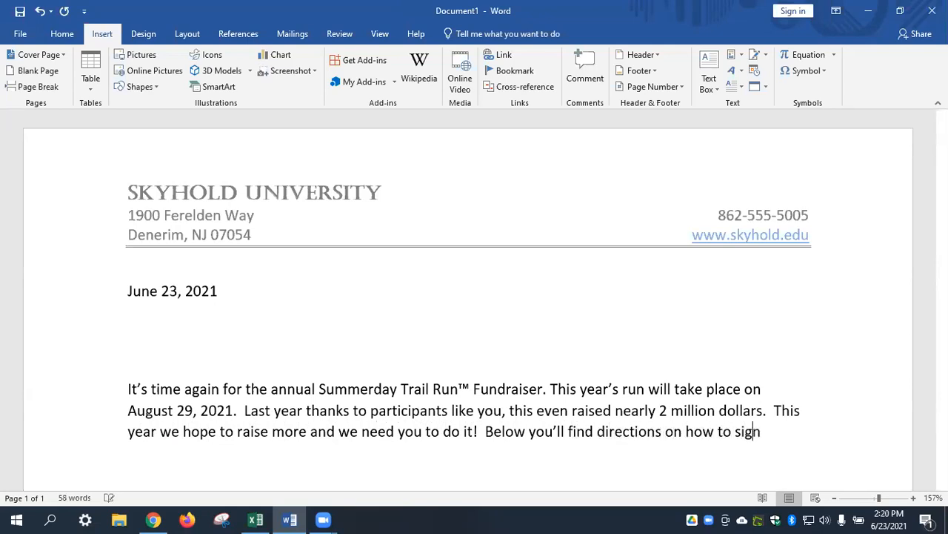
text( up for the Trail)
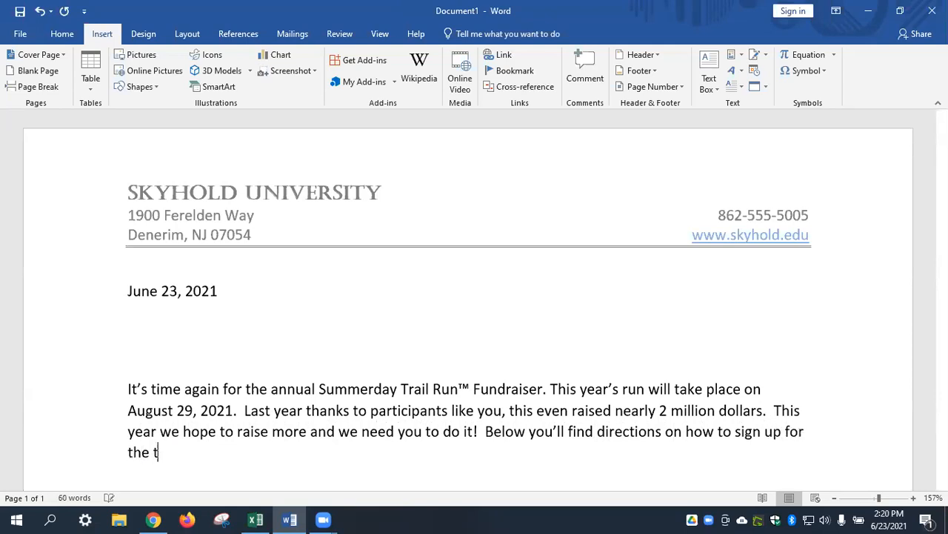
text( Runa an)
key(BackSpace)
key(BackSpace)
key(BackSpace)
key(BackSpace)
text(and more in)
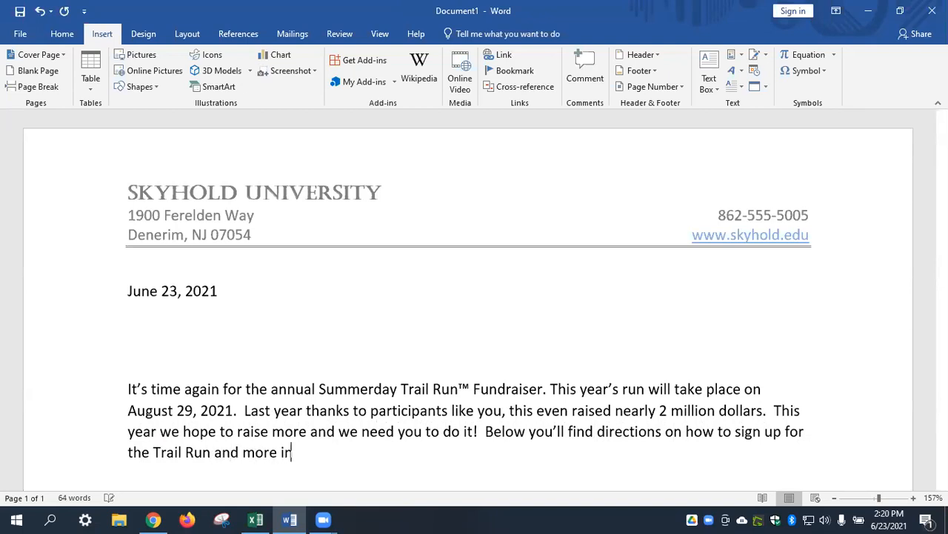
text(formation abou)
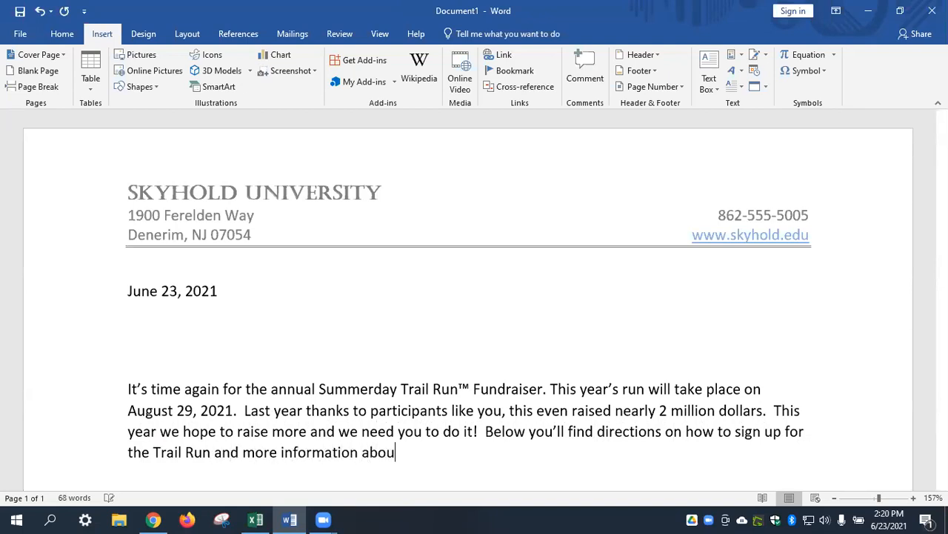
text(t the event)
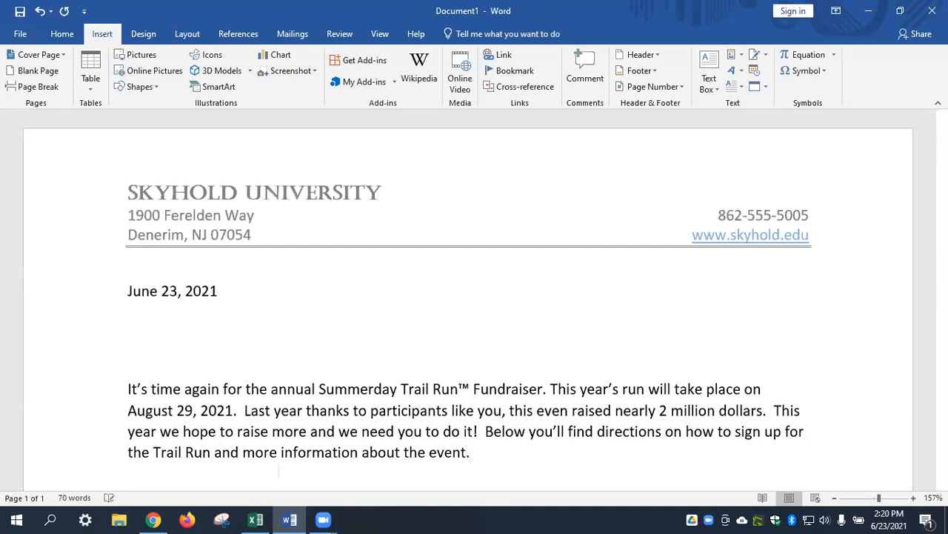
text(.)
- Start a new paragraph below the body text reading "To sign up for the Trail Run:"
key(Return)
key(Return)
text(To)
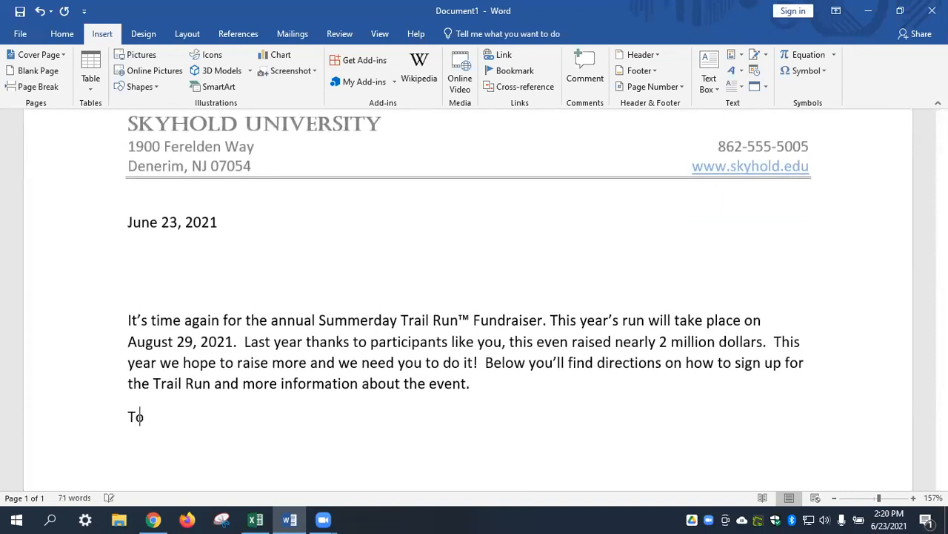
text( sign up for the trai)
key(BackSpace)
key(BackSpace)
key(BackSpace)
key(BackSpace)
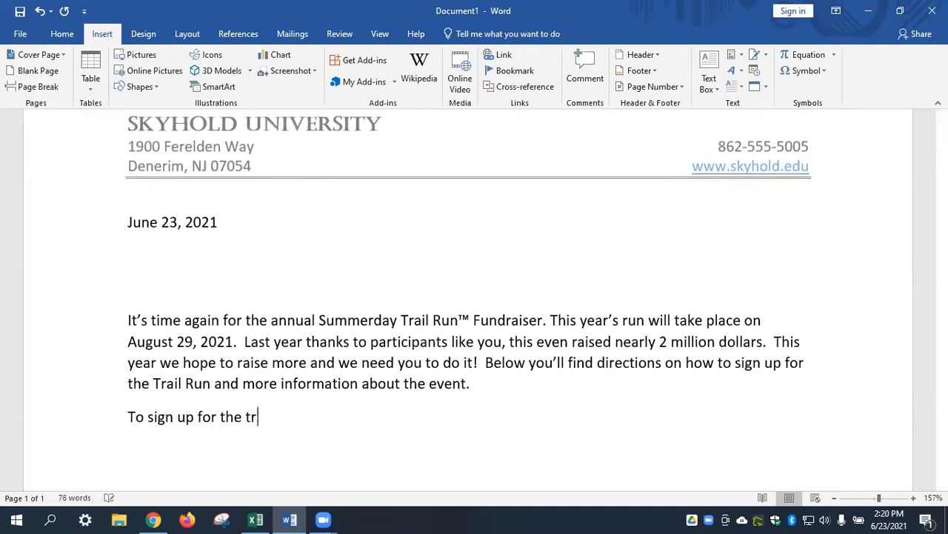
text(Trail Run:)
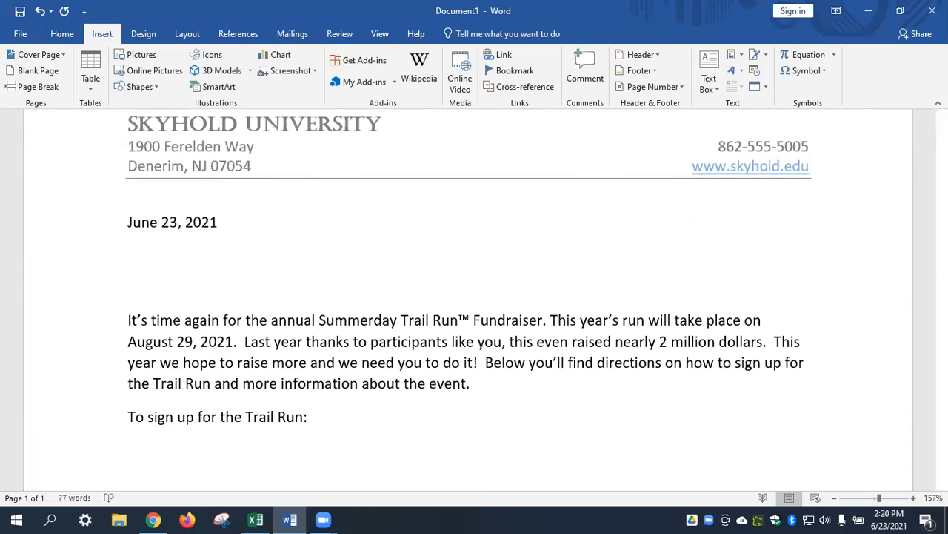
- Start a numbered list in the 1. 2. 3. format below the "To sign up for the Trail Run:" line
click(59, 34)
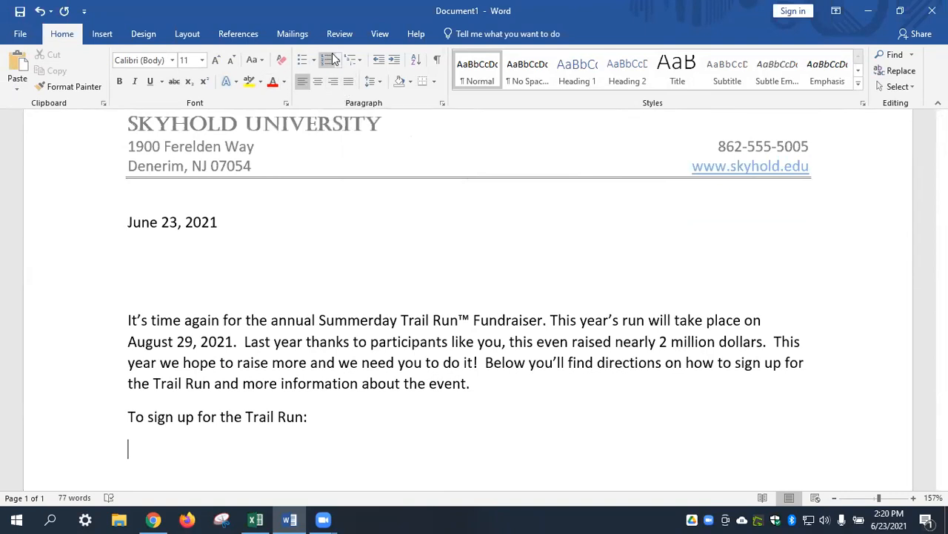
click(338, 60)
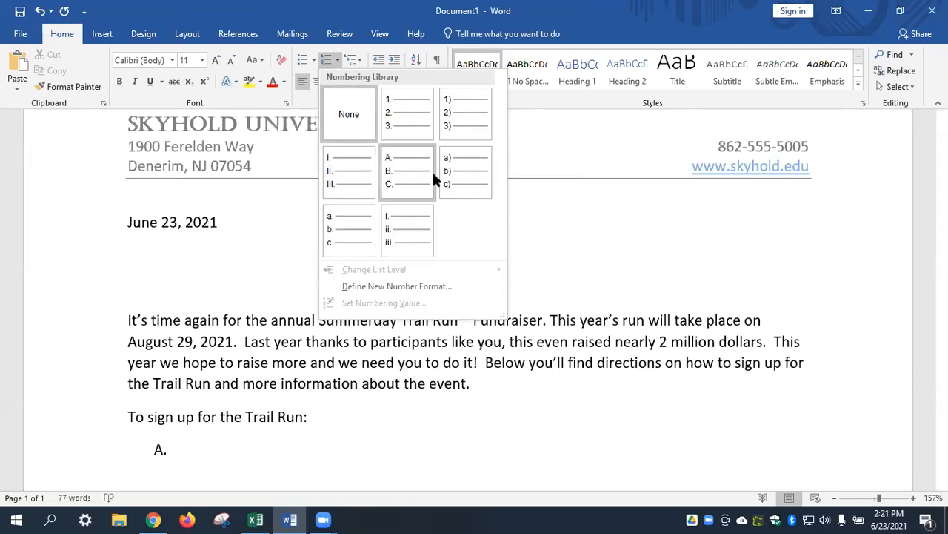
click(415, 124)
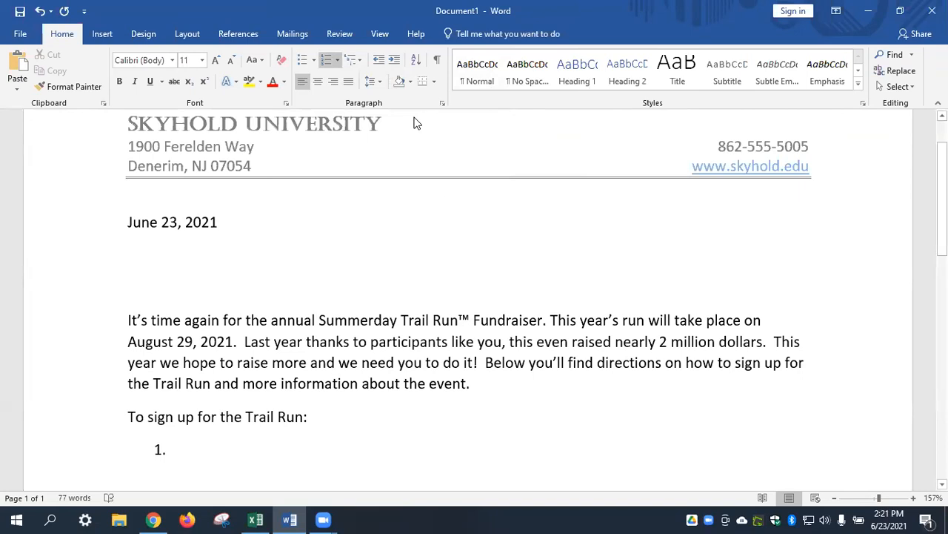
text(Go to www.)
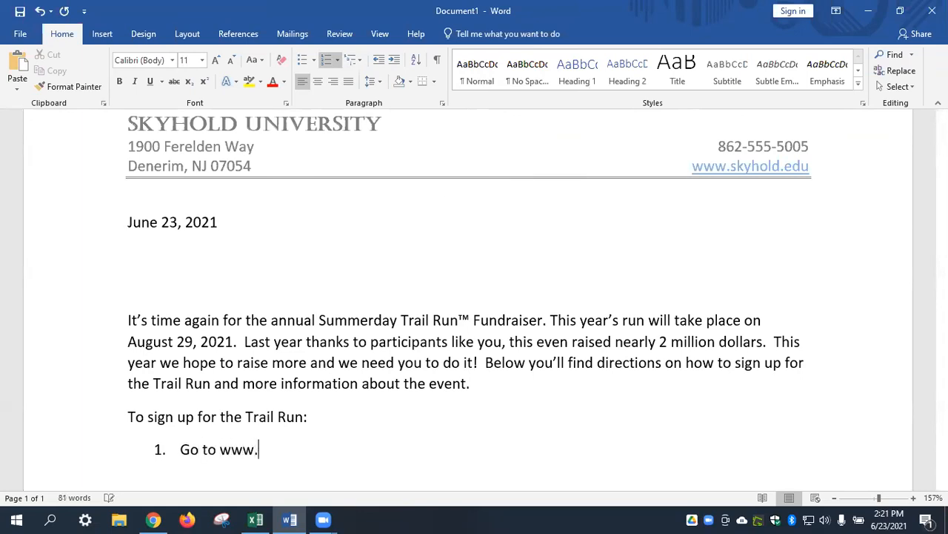
text(skyhold.e)
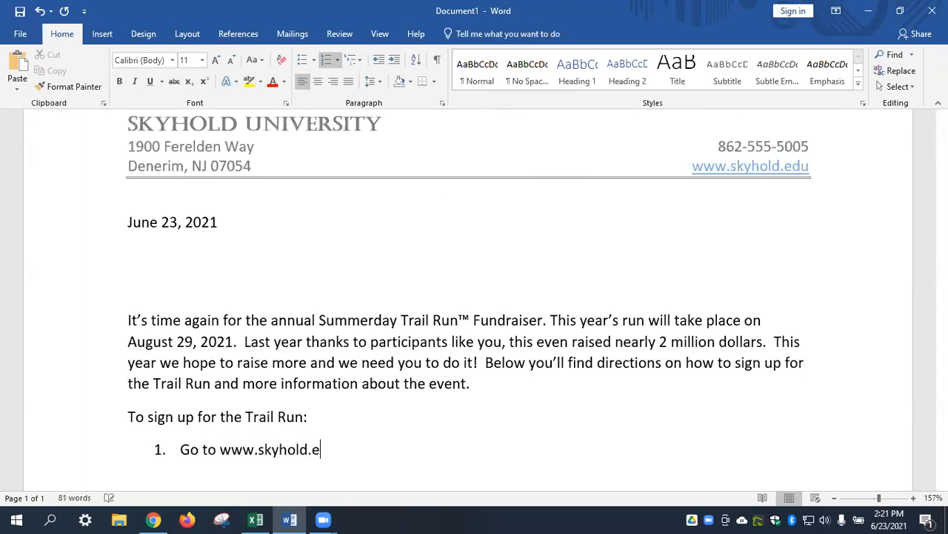
text(du\Summerday)
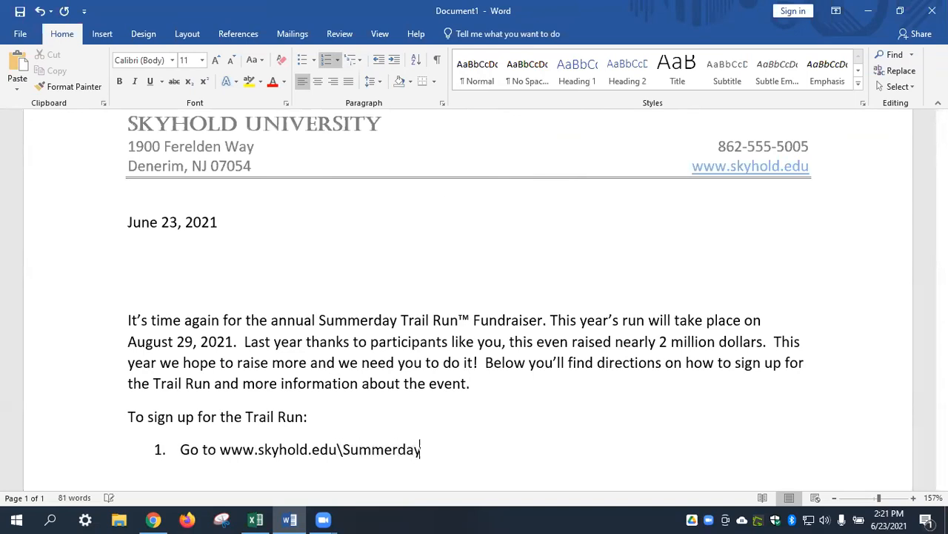
text(2021)
key(Return)
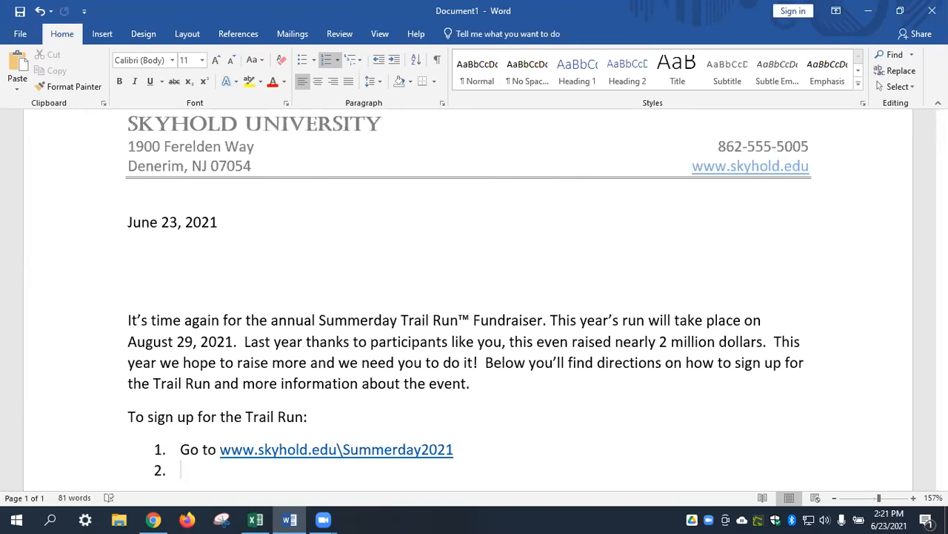
- Enter the second list item as "Fill out the form. Be sure to include all information including shirt size."
text(Fill out the form.  Be sure)
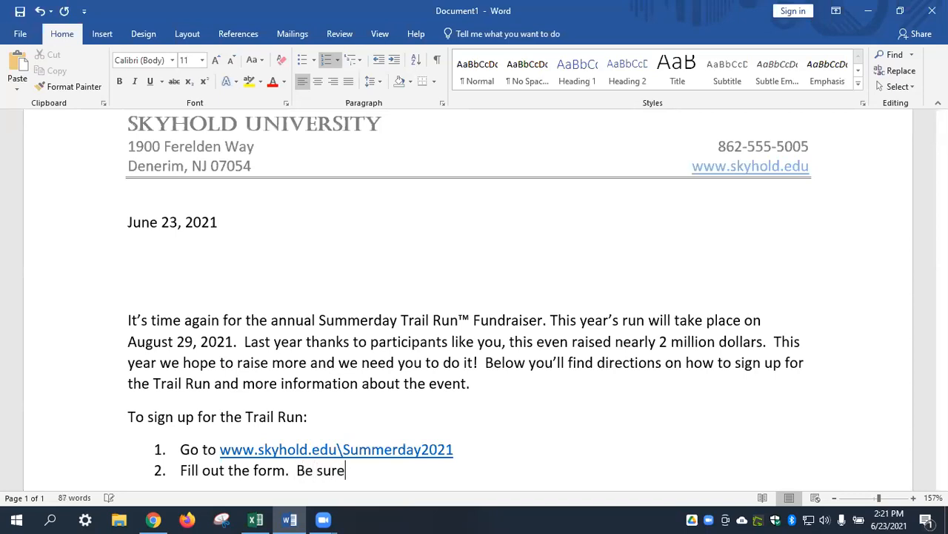
text( to include)
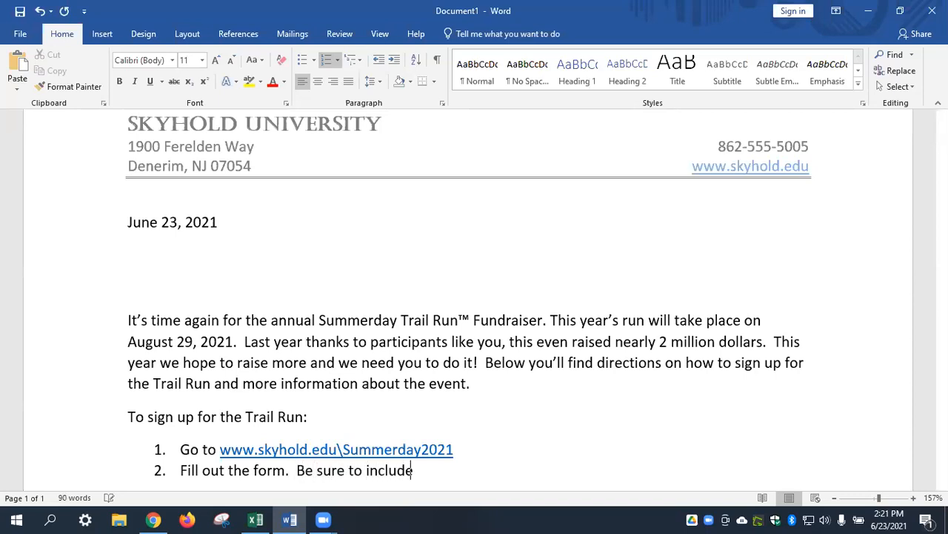
text( all infom)
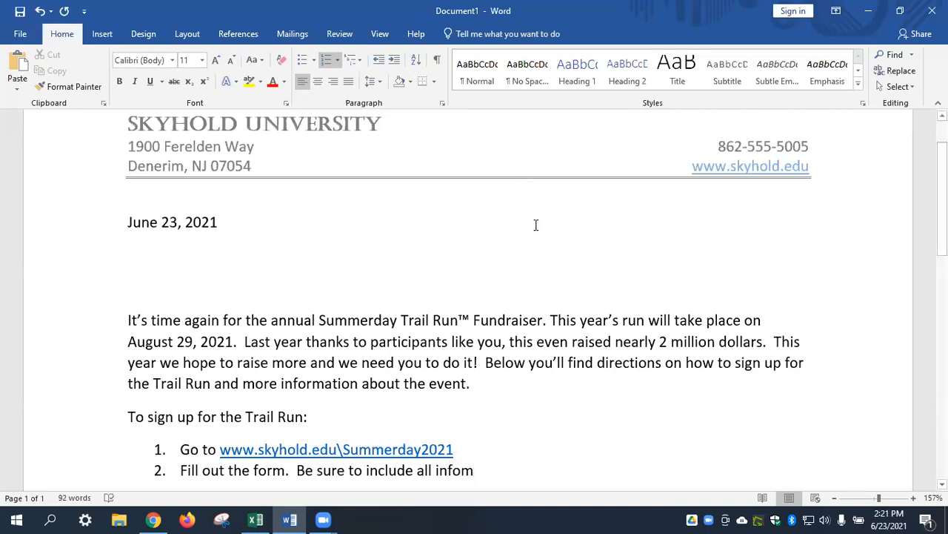
scroll(536, 222, down, 1)
key(BackSpace)
text(rmation including s)
key(BackSpace)
text(cluding sk)
key(BackSpace)
text(hirty)
key(BackSpace)
key(BackSpace)
text(size.)
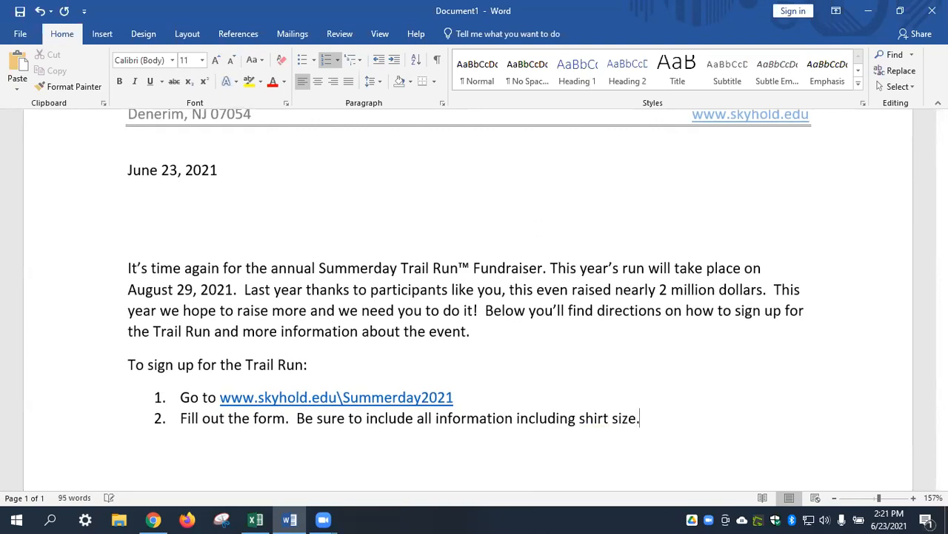
key(Return)
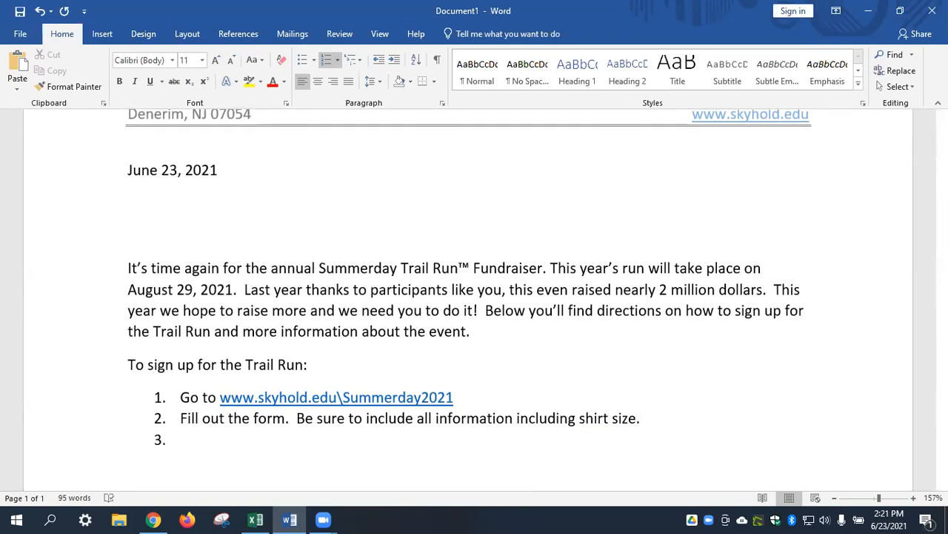
- Begin the third list item with "After submitting, you will receive an email indication the team you have been assigned"
text(After sum)
text(mitt)
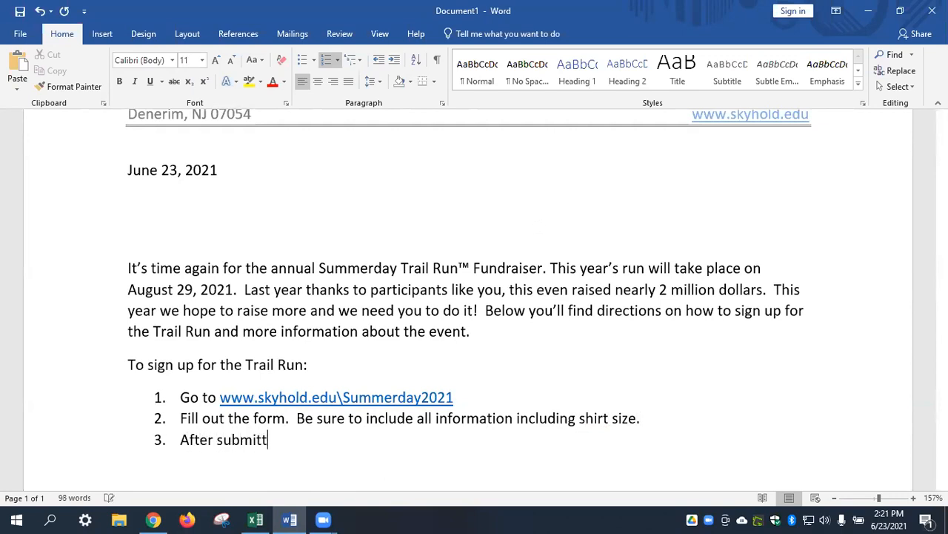
text(ing yo)
key(BackSpace)
key(BackSpace)
text(, you wil)
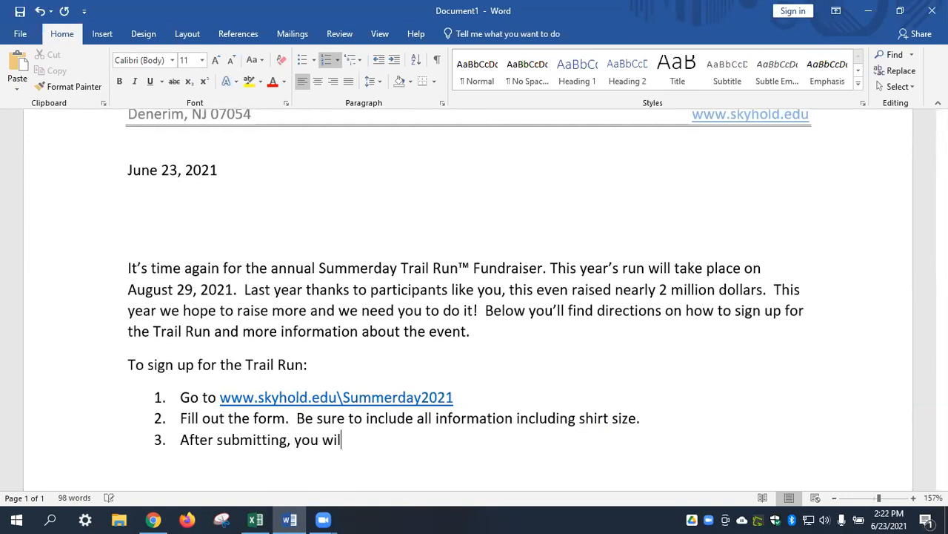
text(l receiv)
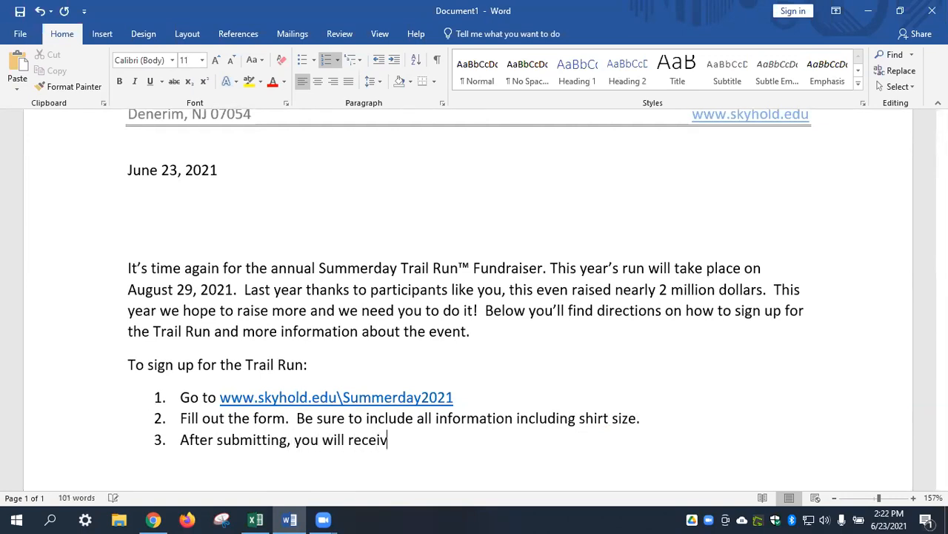
text(e an email indicatio)
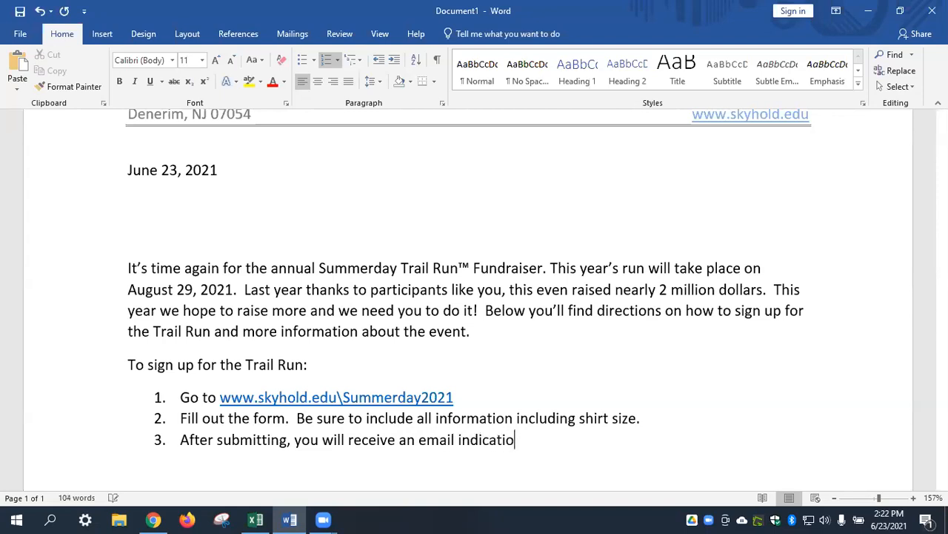
text(n the team w)
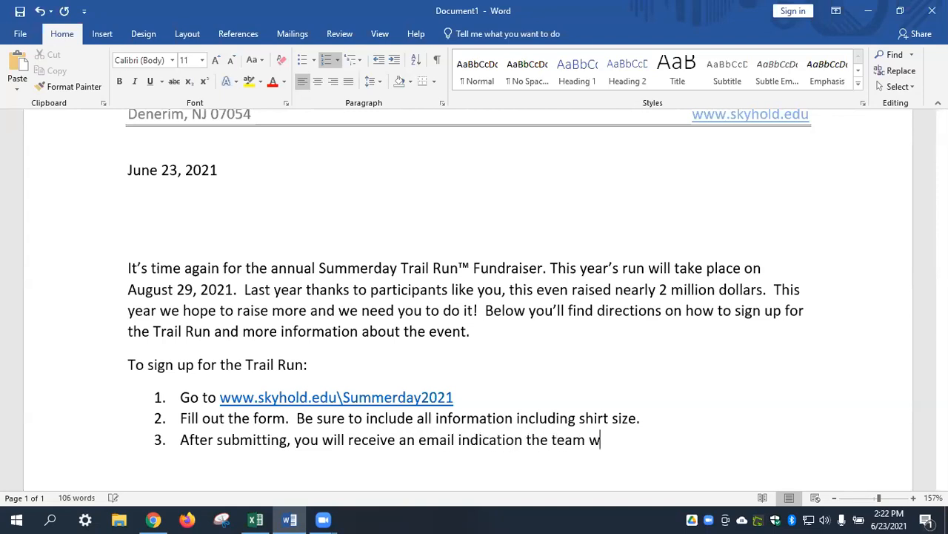
key(BackSpace)
text(you have been )
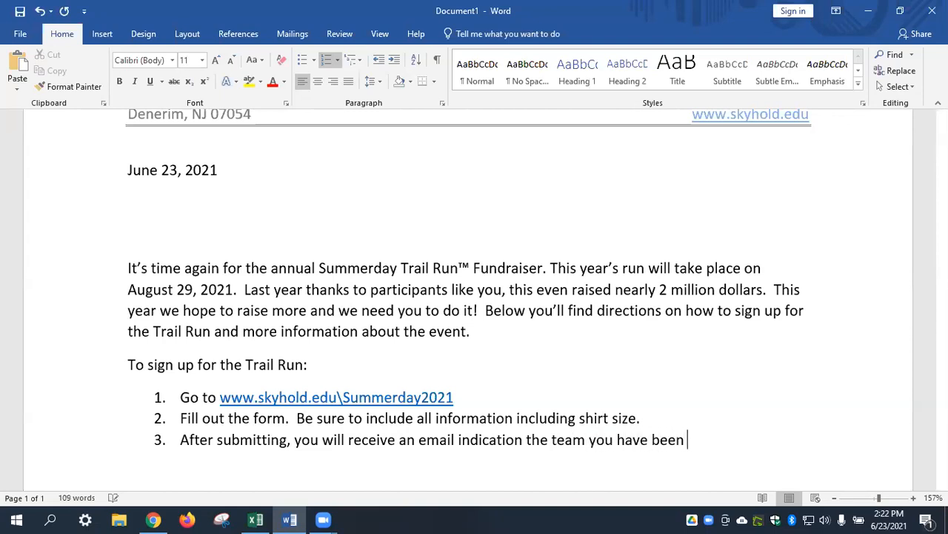
text(assigne t)
key(BackSpace)
key(BackSpace)
key(BackSpace)
text(d)
key(BackSpace)
text(ed )
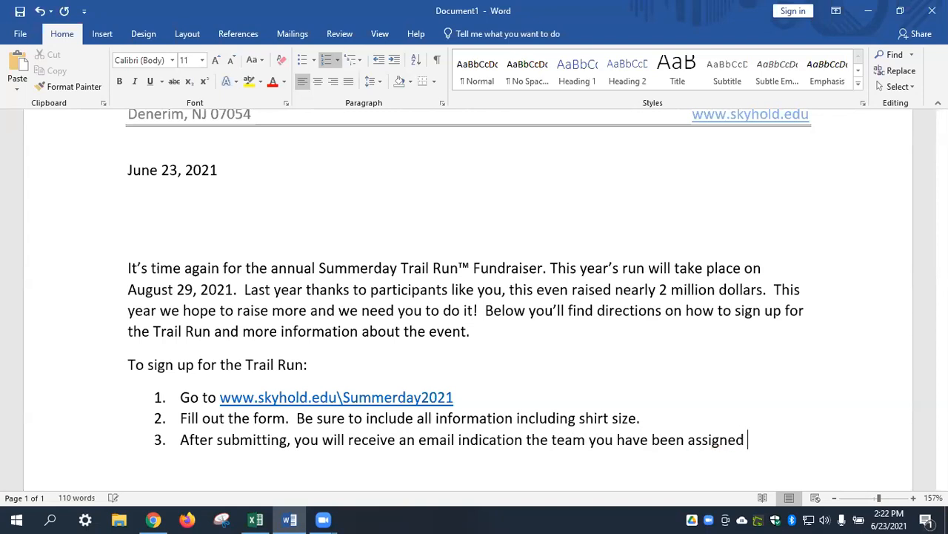
- Finish the third item with "to. Your shirt will arrive in the mail approximately 2 weeks before the event." and end the numbered list
text(to.  Your shir)
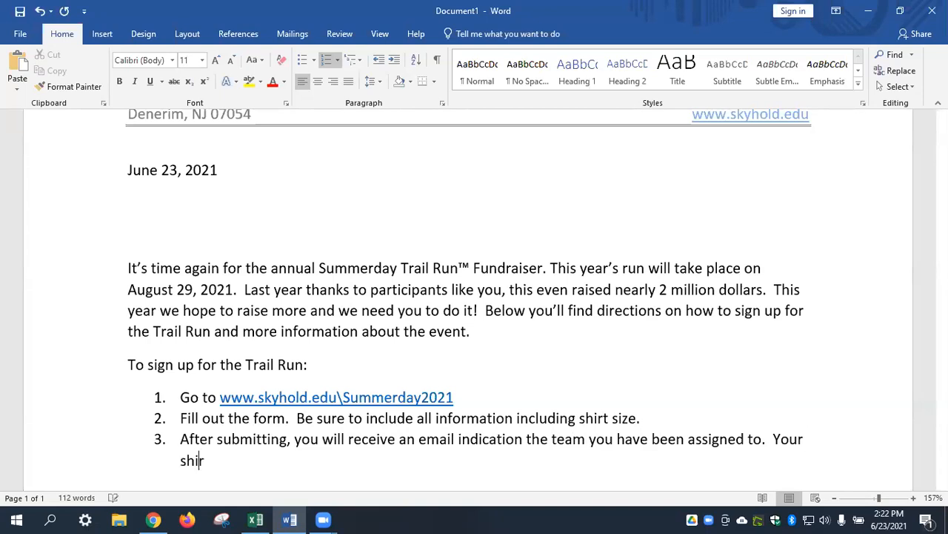
text(t will arrive in the )
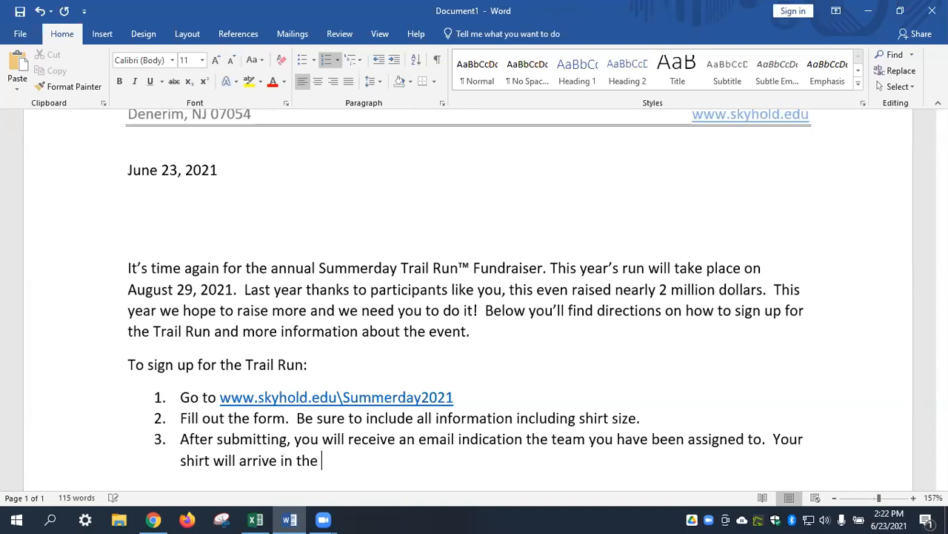
text(mail approxmi)
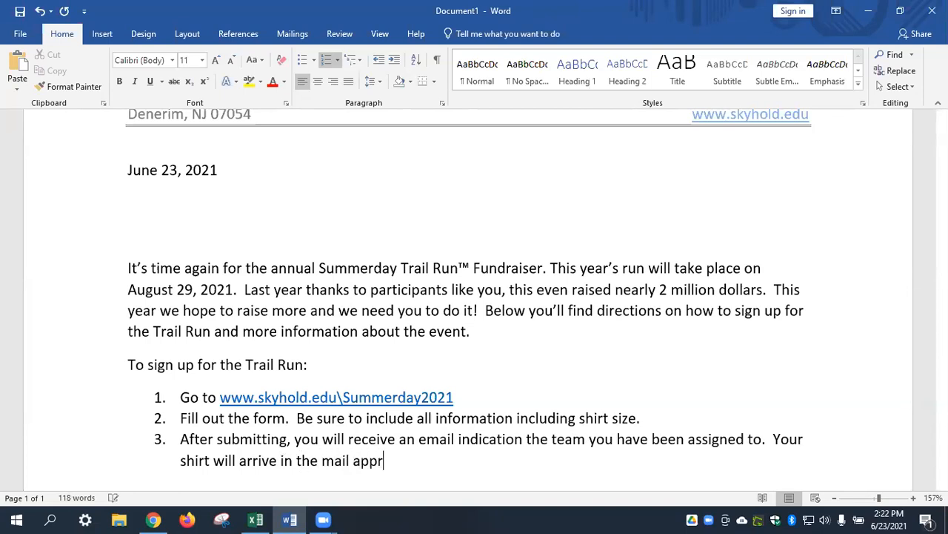
key(BackSpace)
text(imately 2 we)
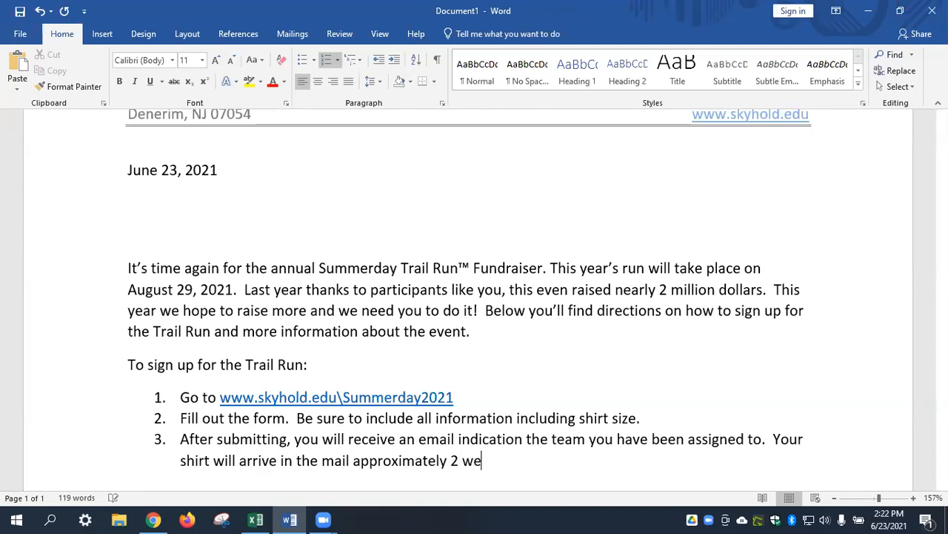
text(eks before the event.)
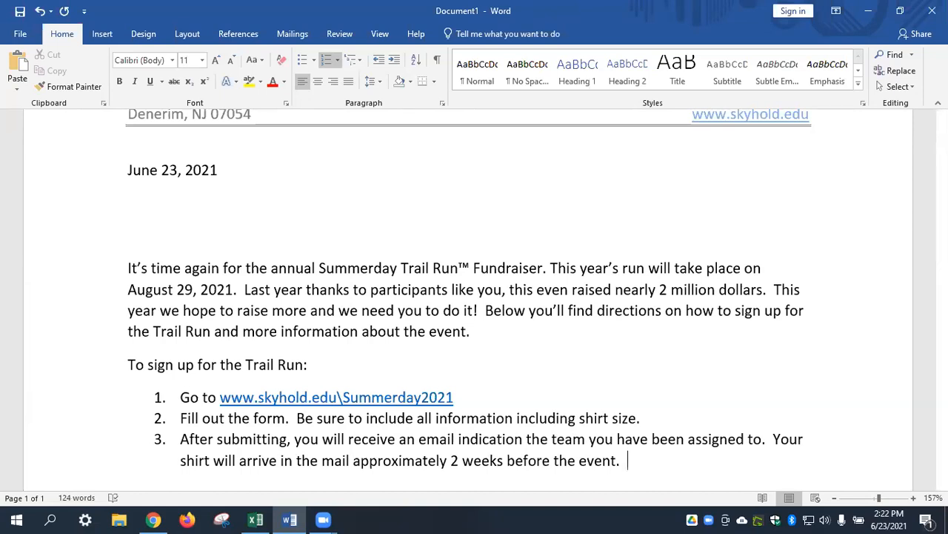
key(Return)
key(Return)
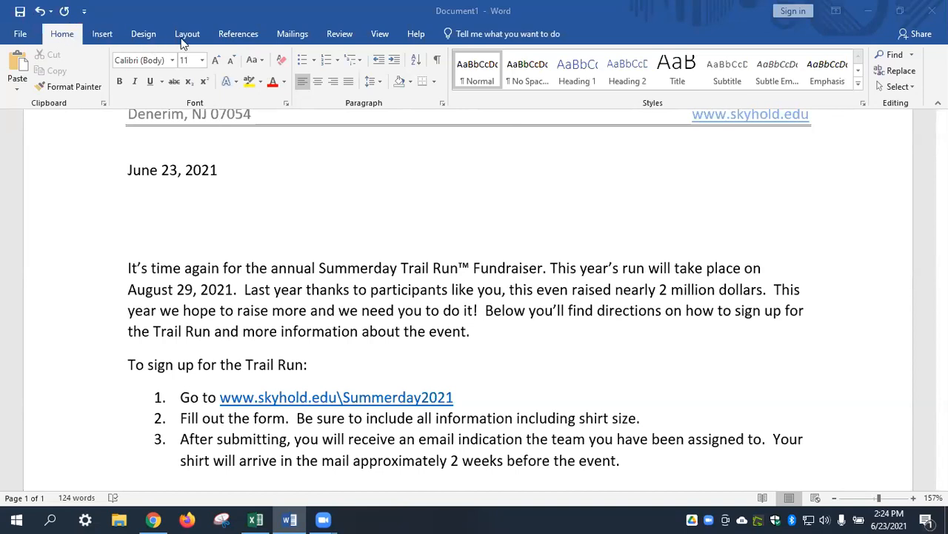
- Run a spelling and grammar check on the letter
click(335, 34)
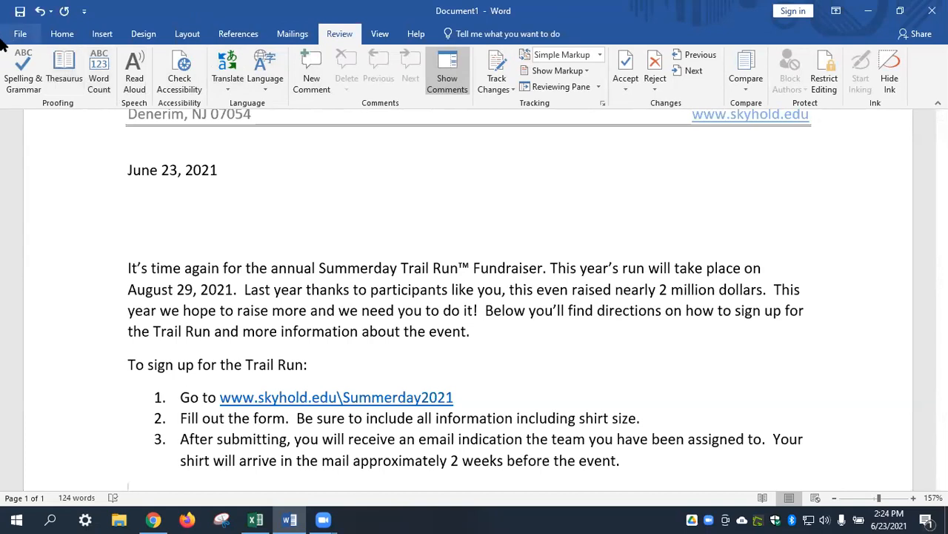
click(26, 87)
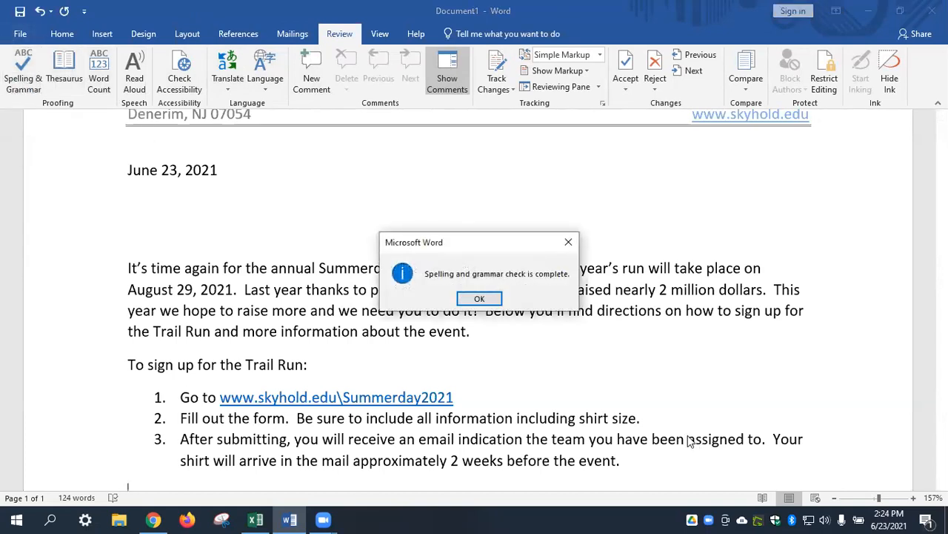
click(486, 298)
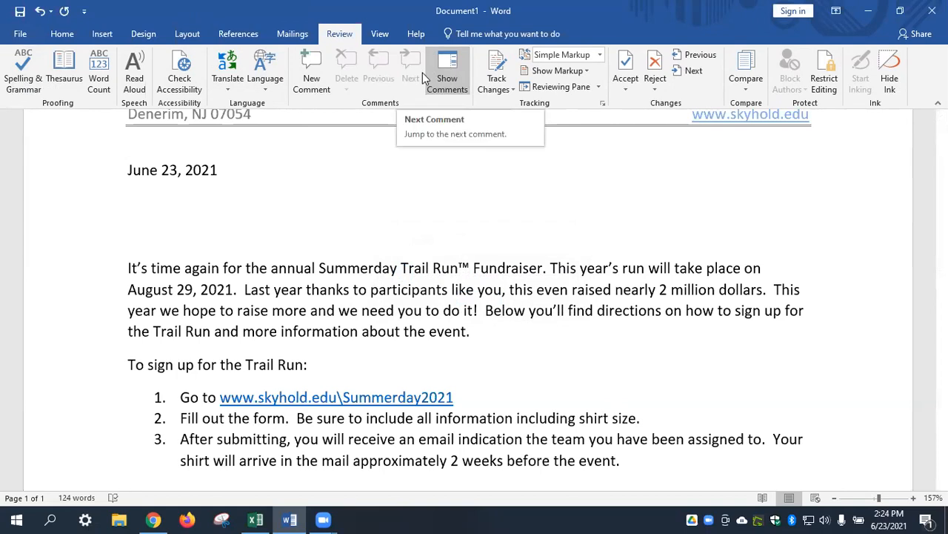
- Below the numbered list, enter "If you don't want to register online, please fill out the form on the next page and return it"
click(64, 37)
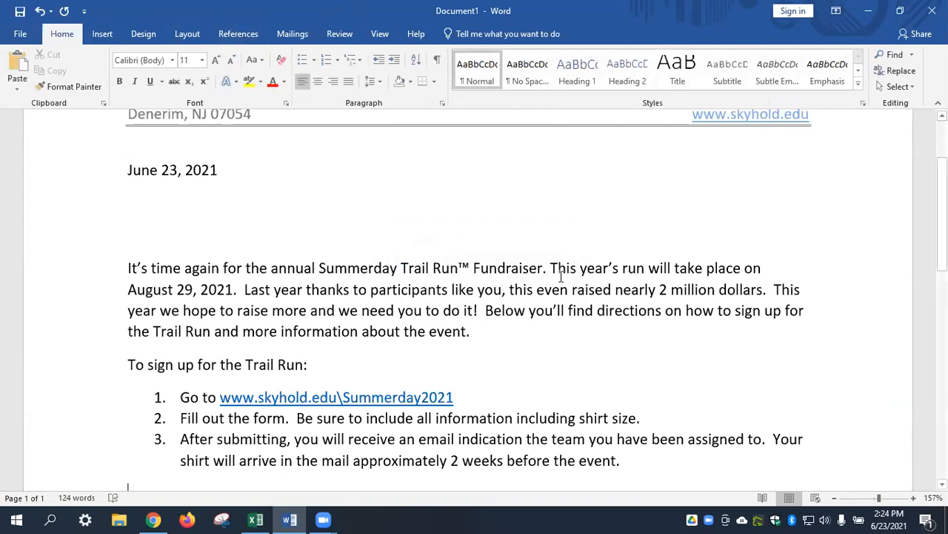
scroll(507, 280, down, 3)
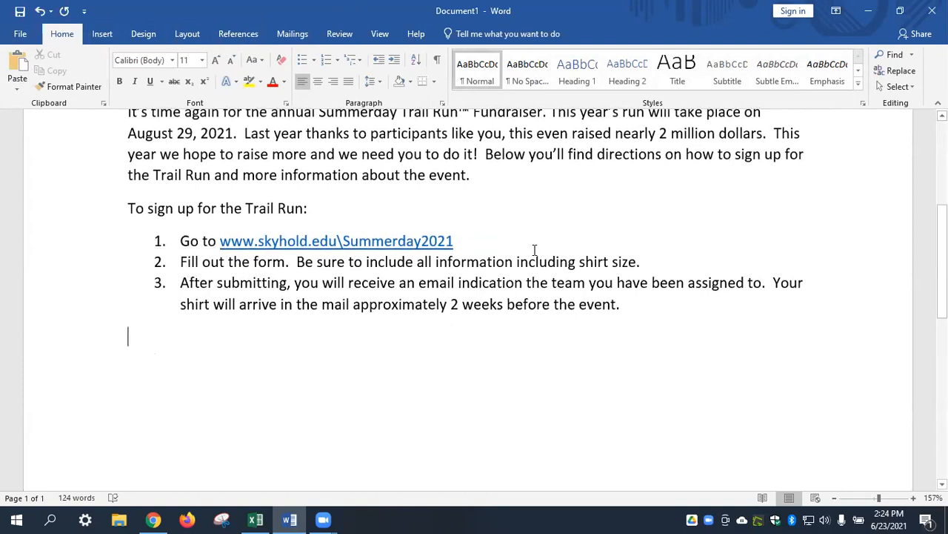
text(I)
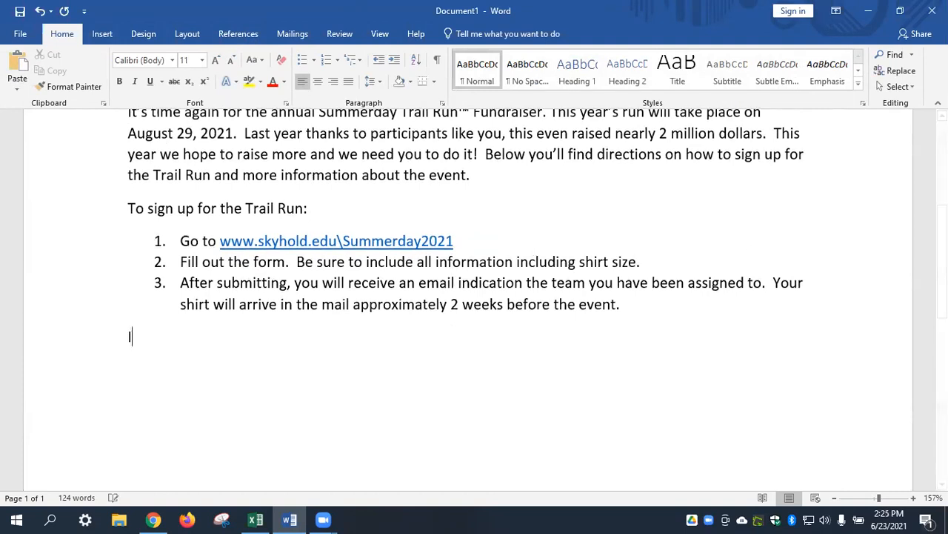
text(f you don't want)
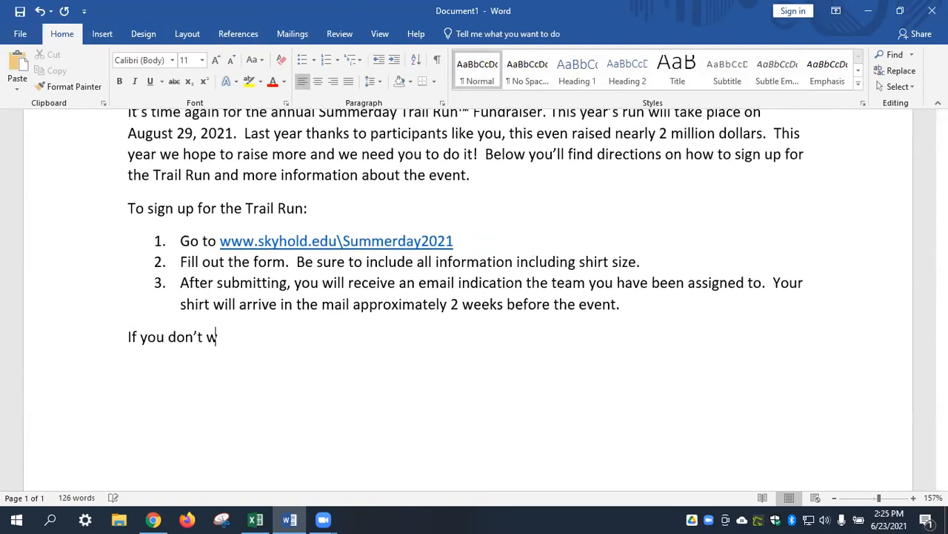
text( to register online)
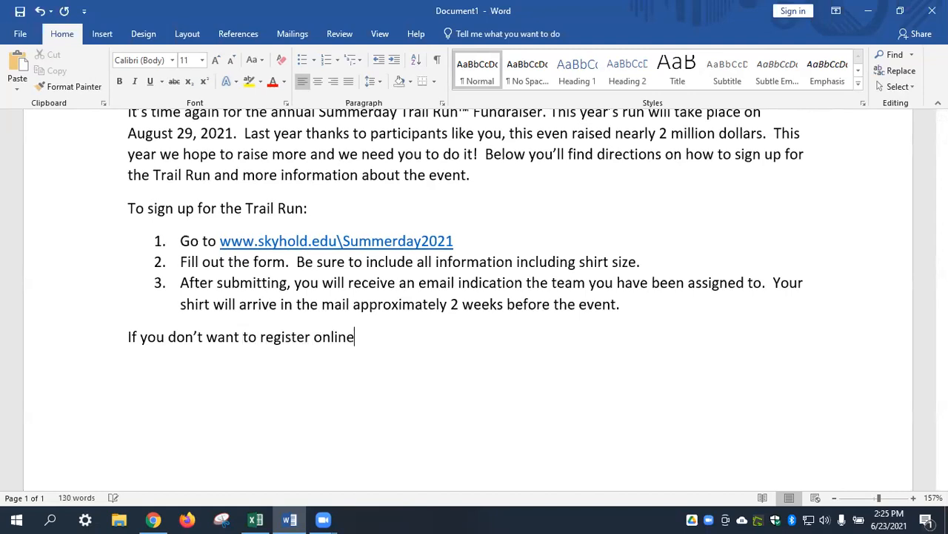
text(, please fill out the fo)
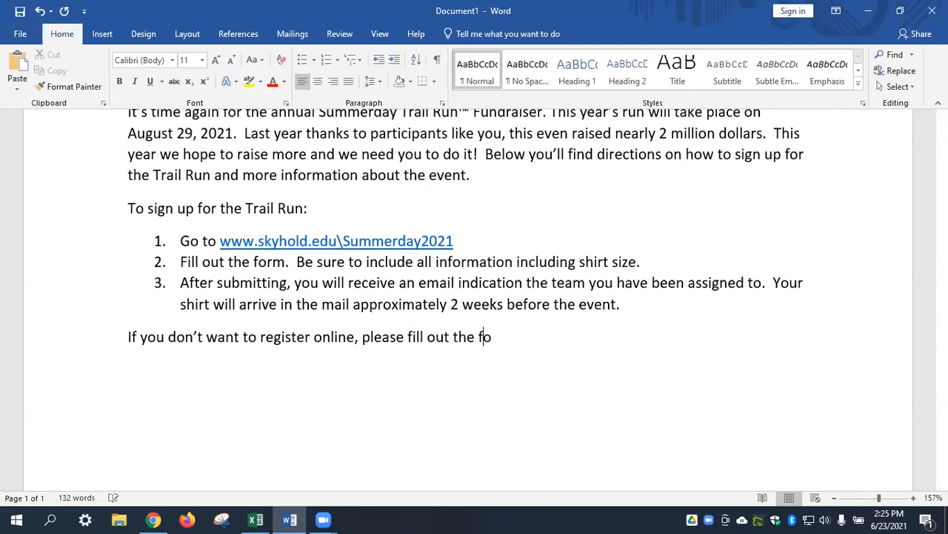
text(rm on the nex)
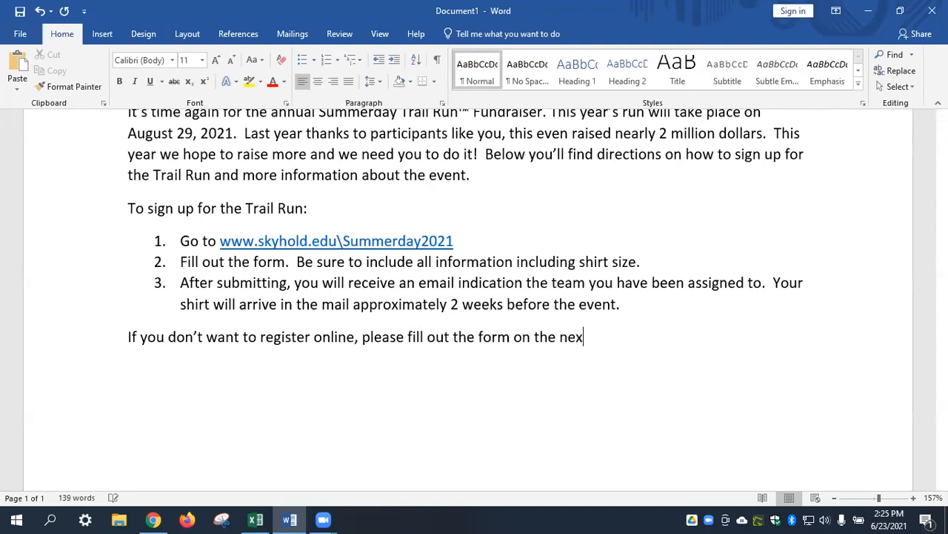
text(t page and return it )
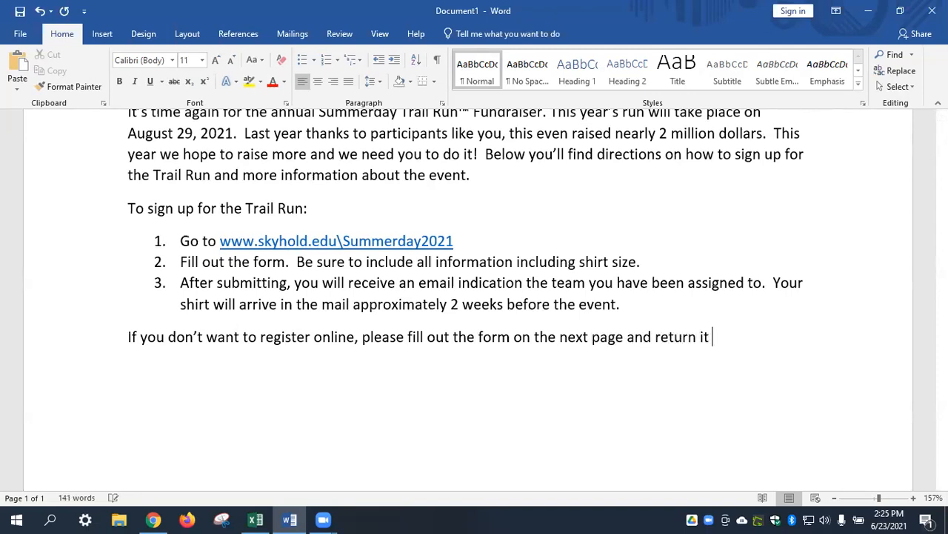
- Finish the offline registration sentence with "in the enclosed envelope." and start a new paragraph
text(in the ec)
key(BackSpace)
text(nclosed eve)
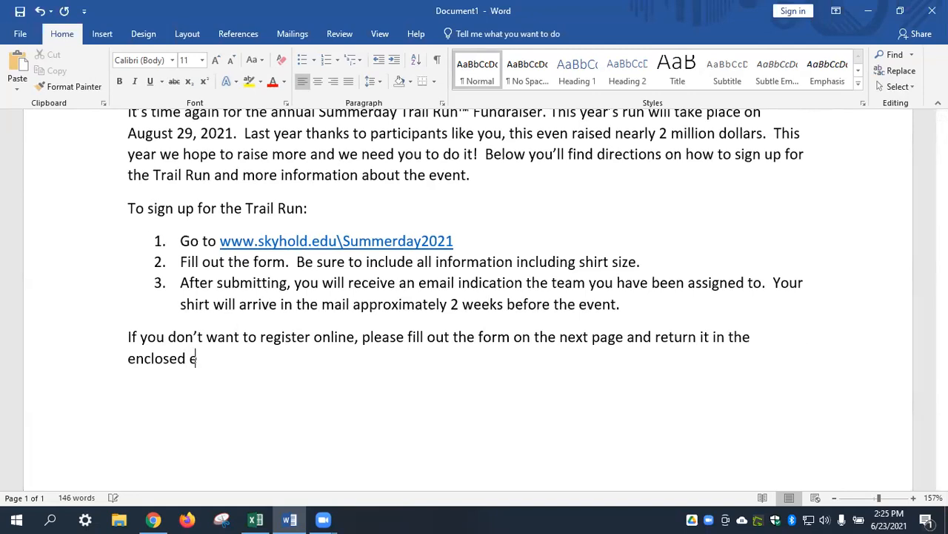
key(BackSpace)
key(BackSpace)
text(nvelope.)
key(Return)
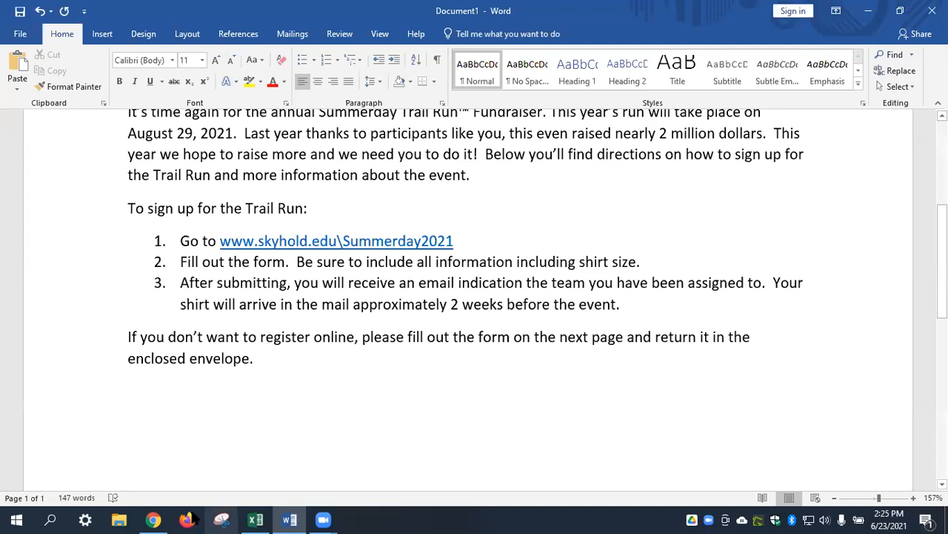
- Switch to Gmail in Chrome, open the "Paragraph for letter" email and copy its body paragraph without the signature
click(155, 455)
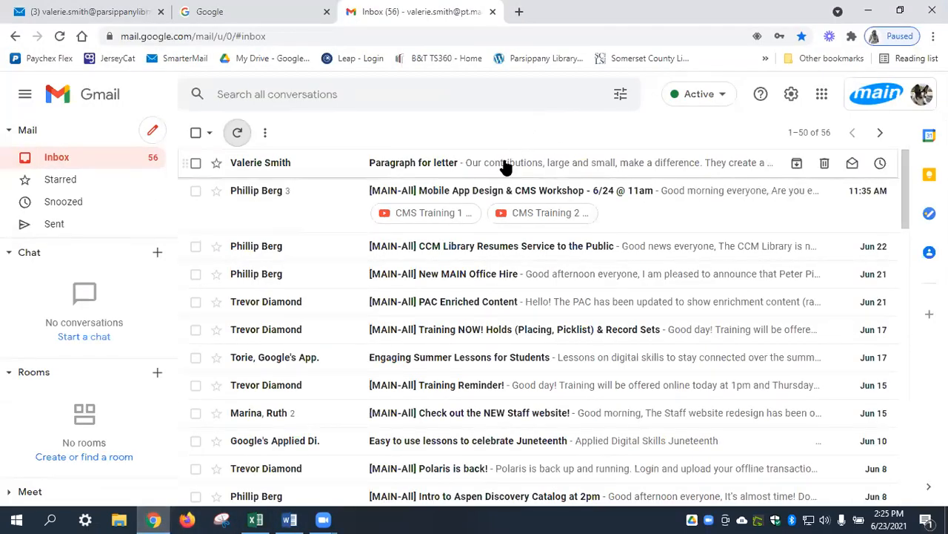
click(504, 167)
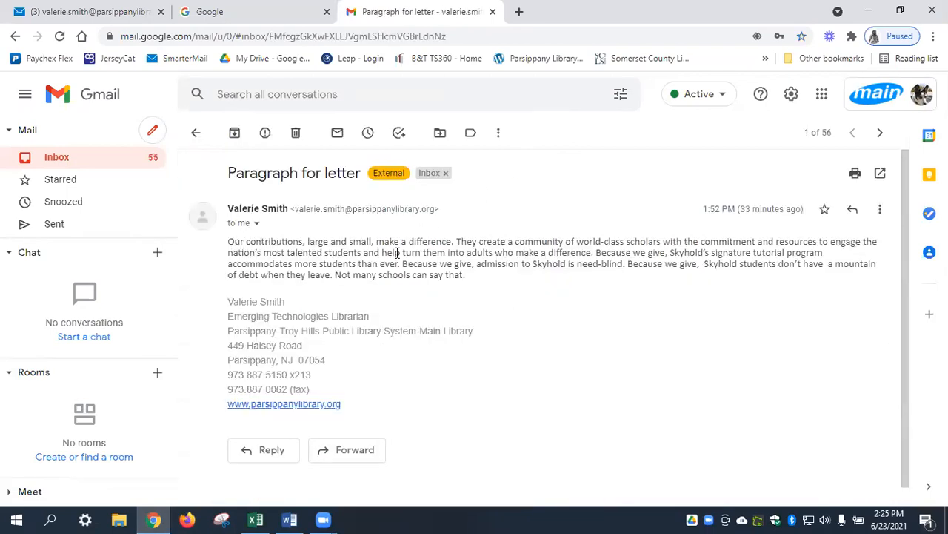
drag(475, 276, 313, 252)
mouse_move(247, 243)
mouse_down()
mouse_move(230, 243)
mouse_move(226, 231)
mouse_move(231, 246)
mouse_up()
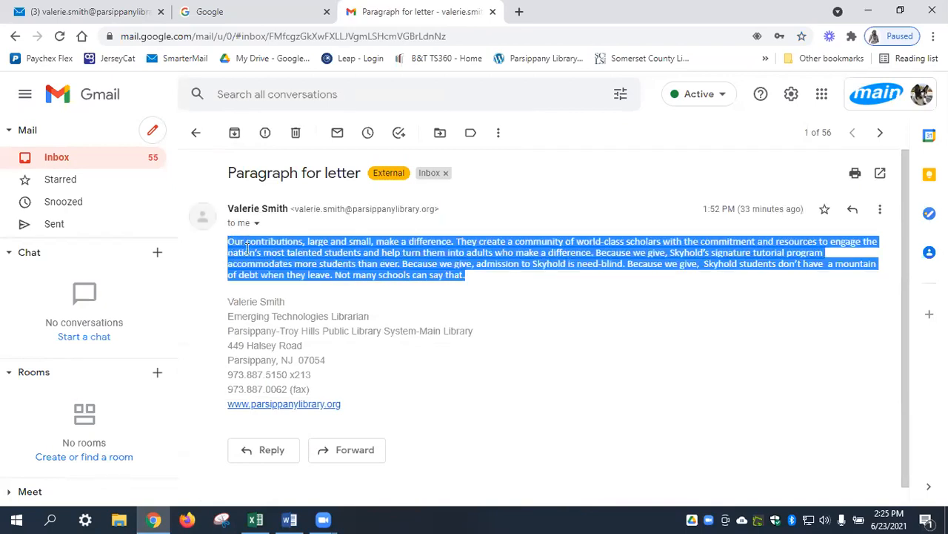
right_click(247, 250)
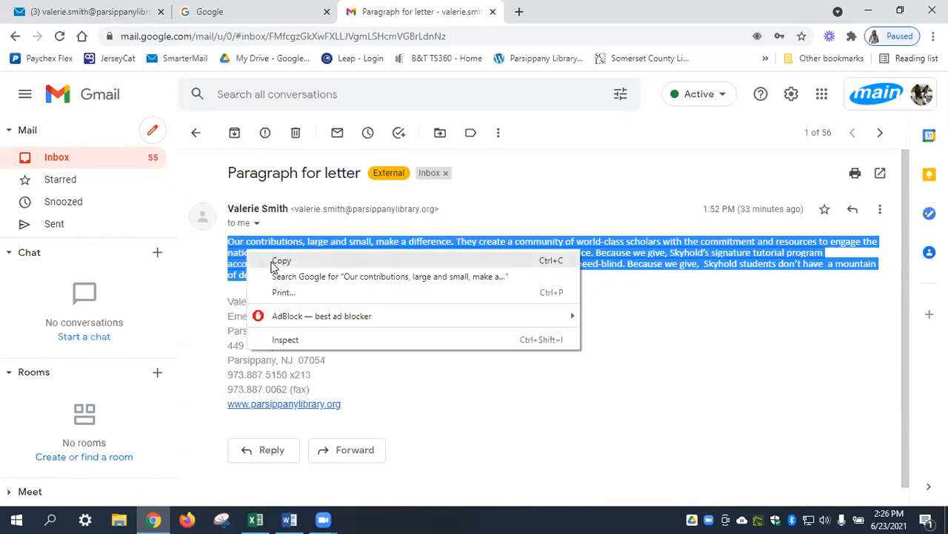
click(280, 261)
- Switch back to Word and paste the copied paragraph at the letter's end, undoing the formatted paste and keeping text only
mouse_move(289, 519)
click(291, 409)
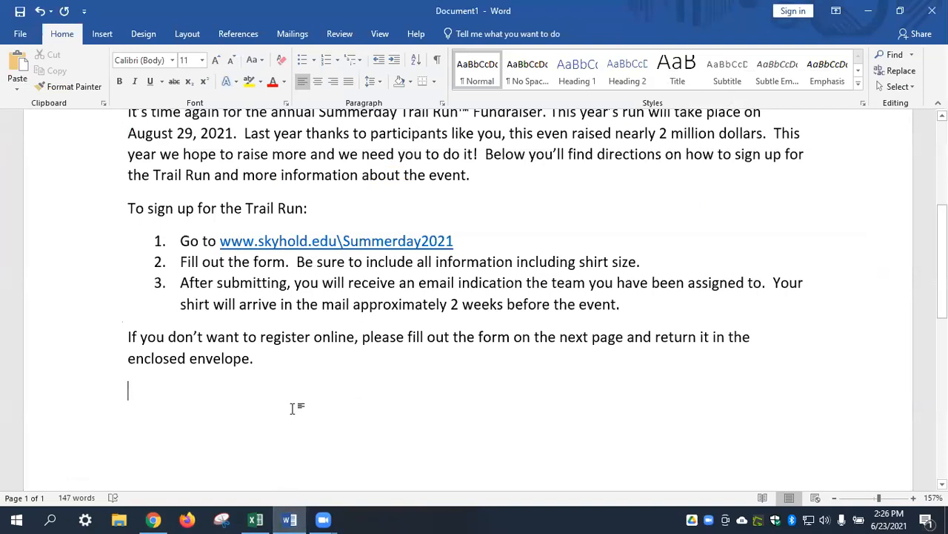
click(17, 65)
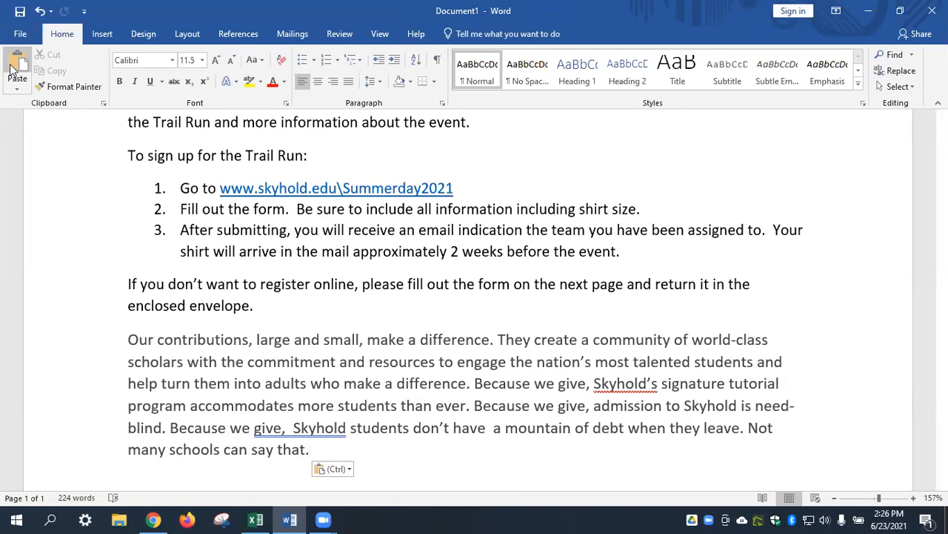
click(39, 11)
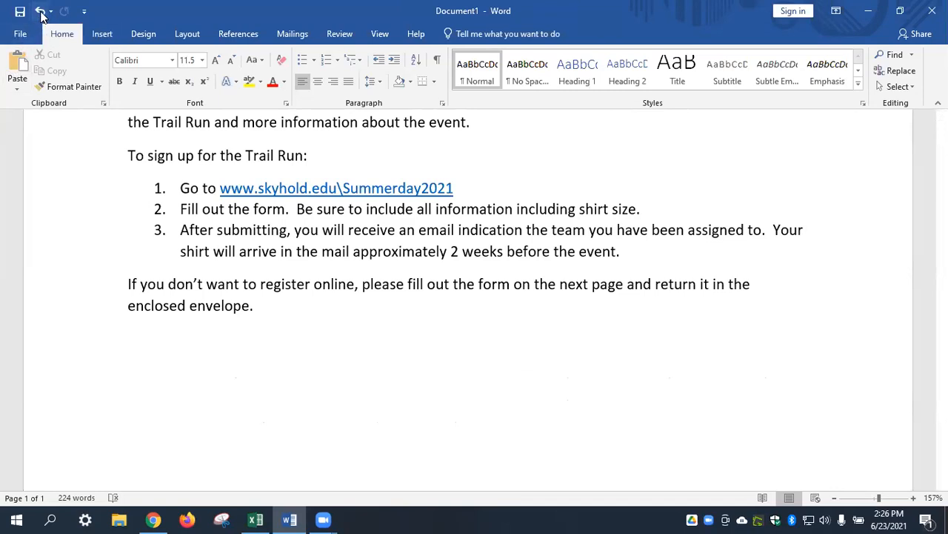
click(18, 87)
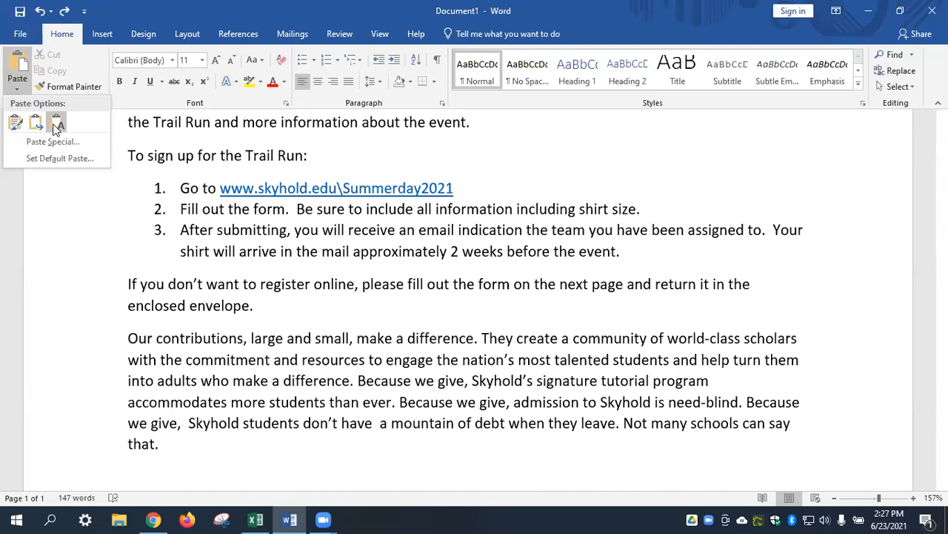
click(56, 127)
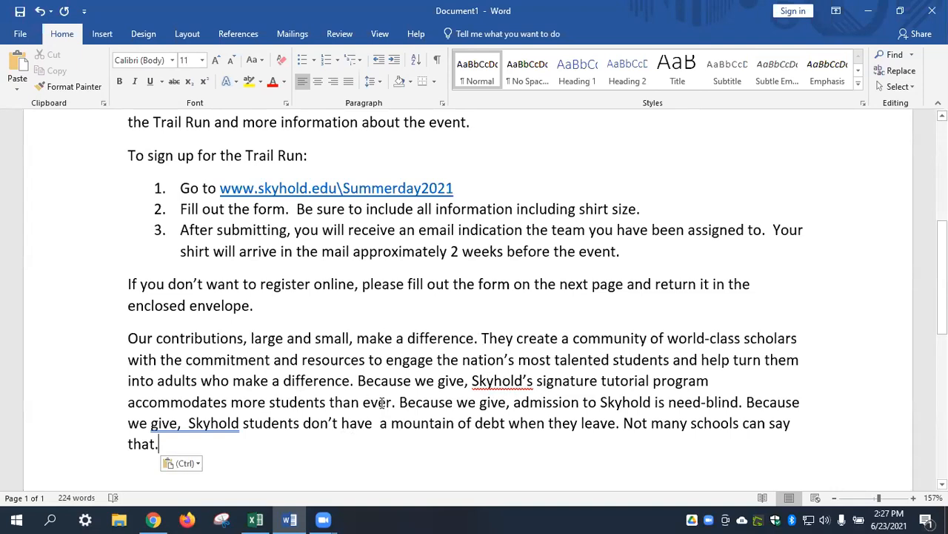
- In the pasted paragraph, accept the spacing corrections "give, Skyhold" and "have a", and ignore all spelling flags for "Skyhold's"
right_click(195, 426)
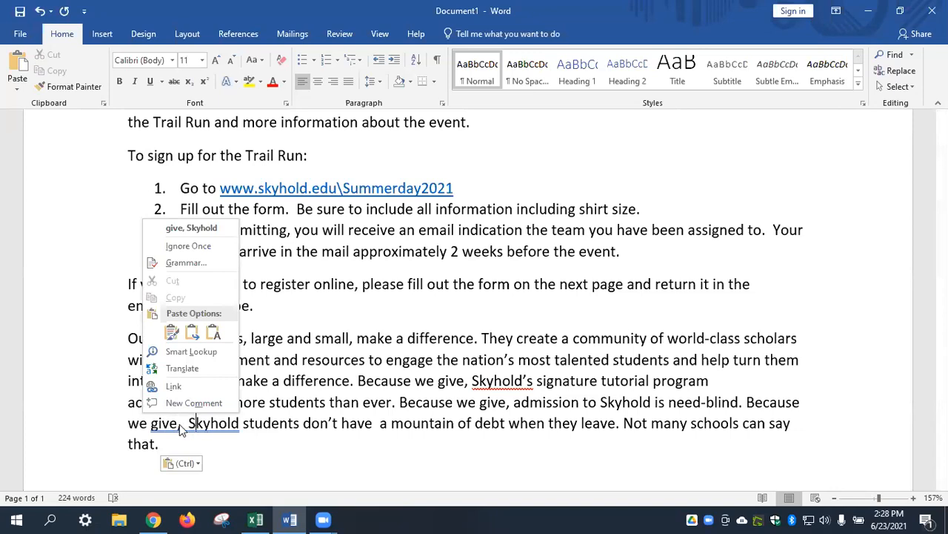
click(209, 229)
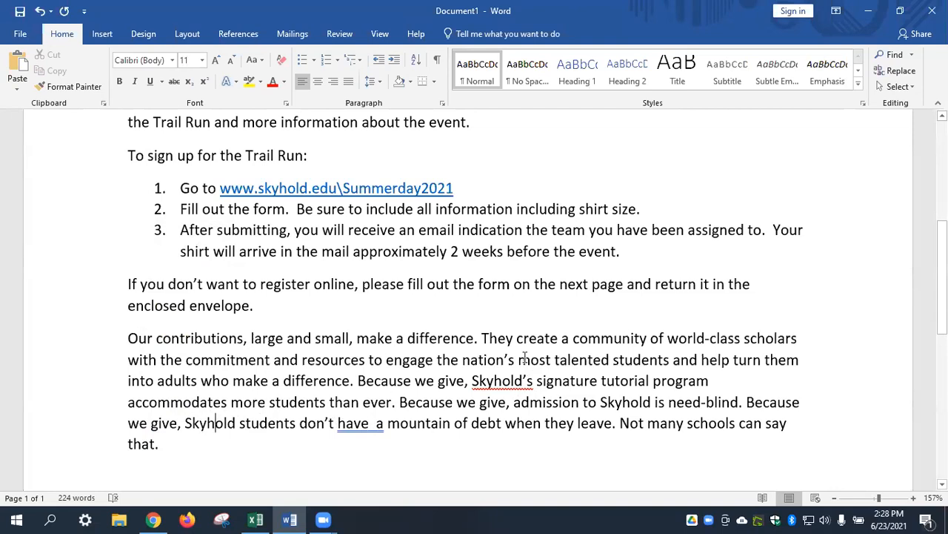
right_click(363, 423)
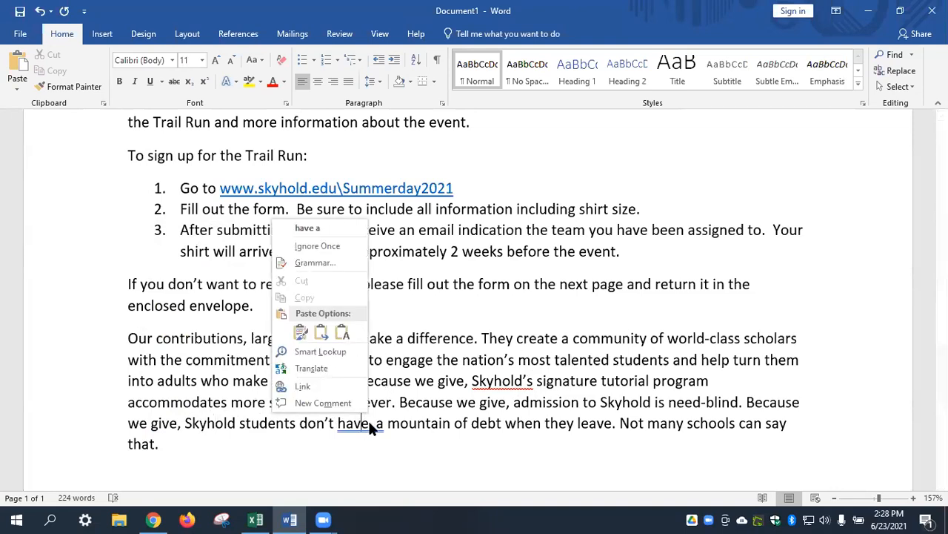
click(308, 229)
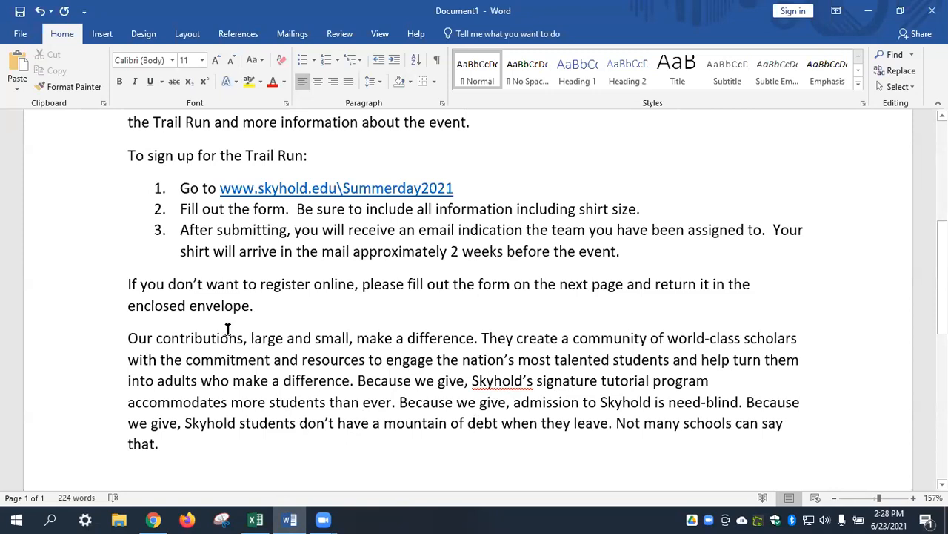
right_click(507, 381)
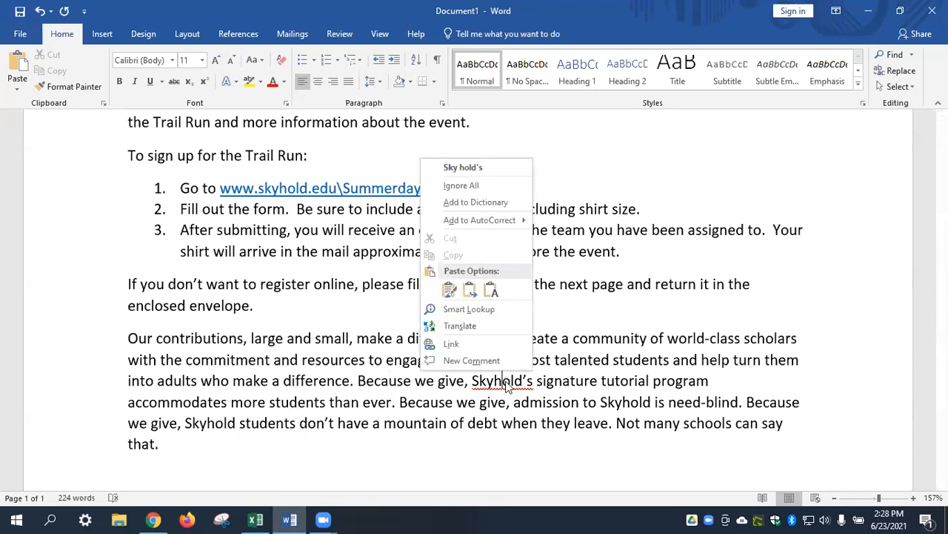
click(464, 187)
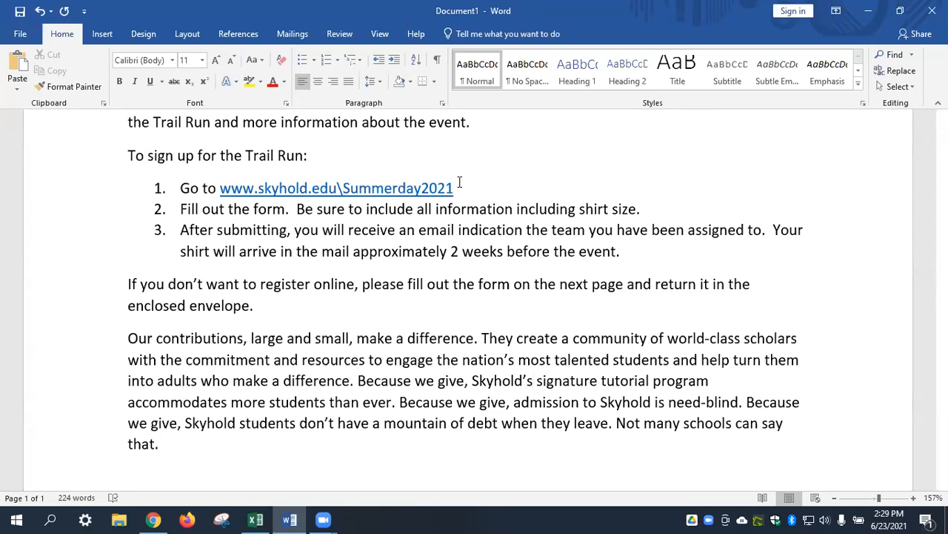
- After a blank line, close the letter with "Sincerely,", the signer's full name and the title "Grand Inquistor" on separate lines
click(207, 444)
key(Return)
key(Return)
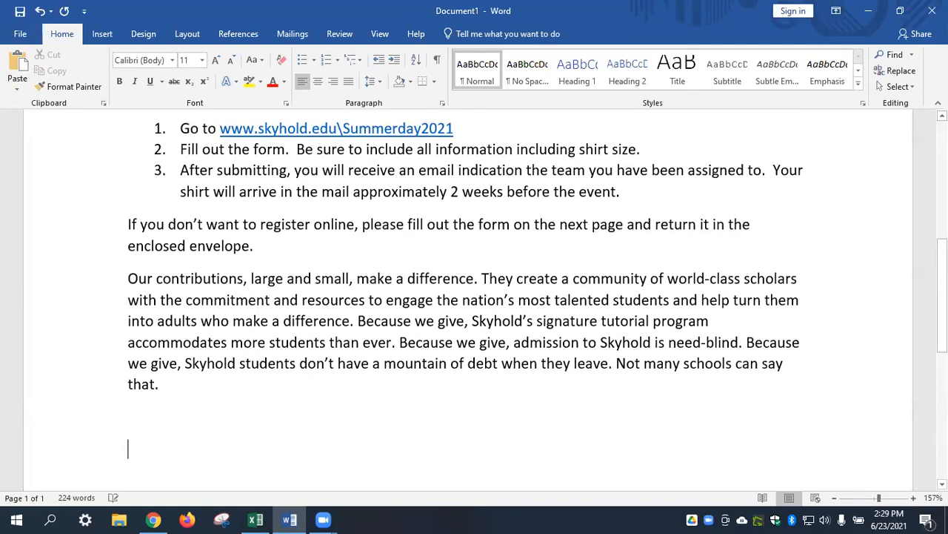
text(Sincerely,)
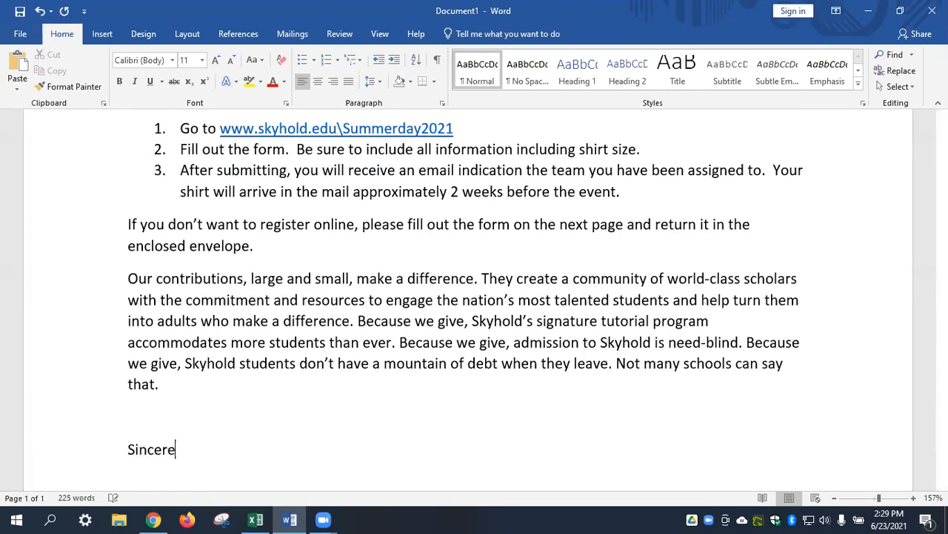
key(Return)
text(Evelyn Trevalyan)
key(Return)
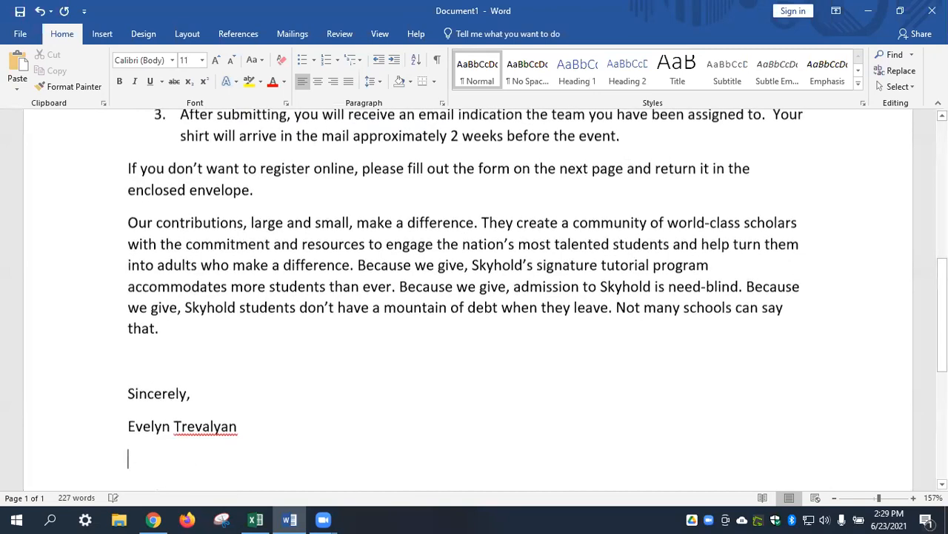
text(G)
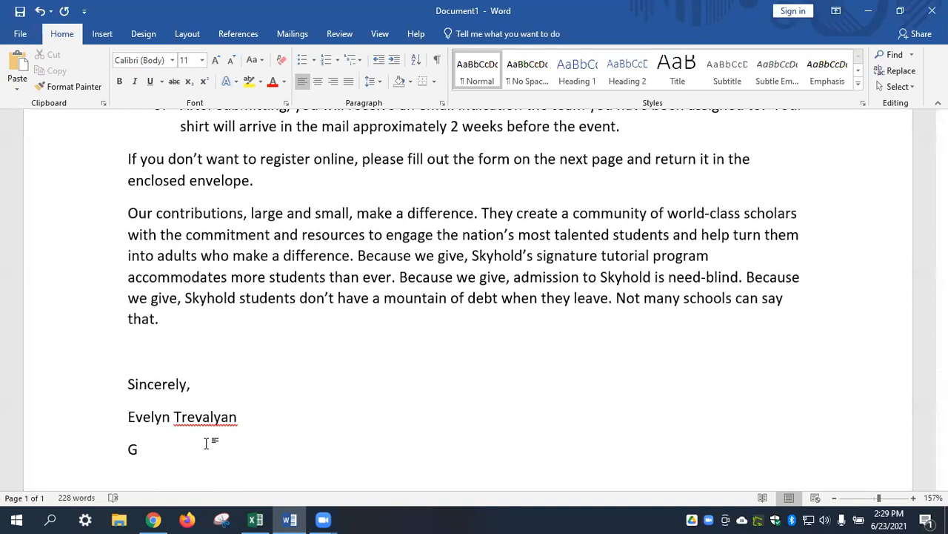
text(rand Inquistor)
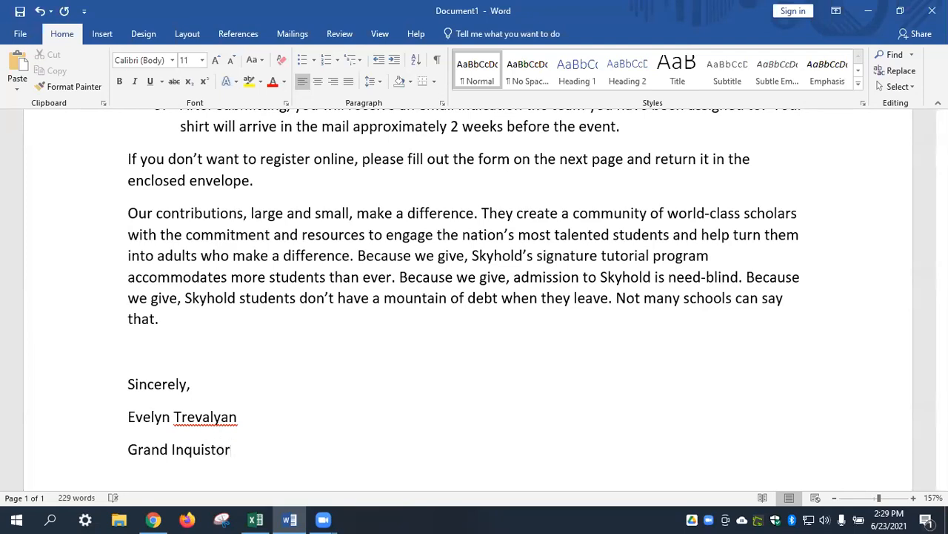
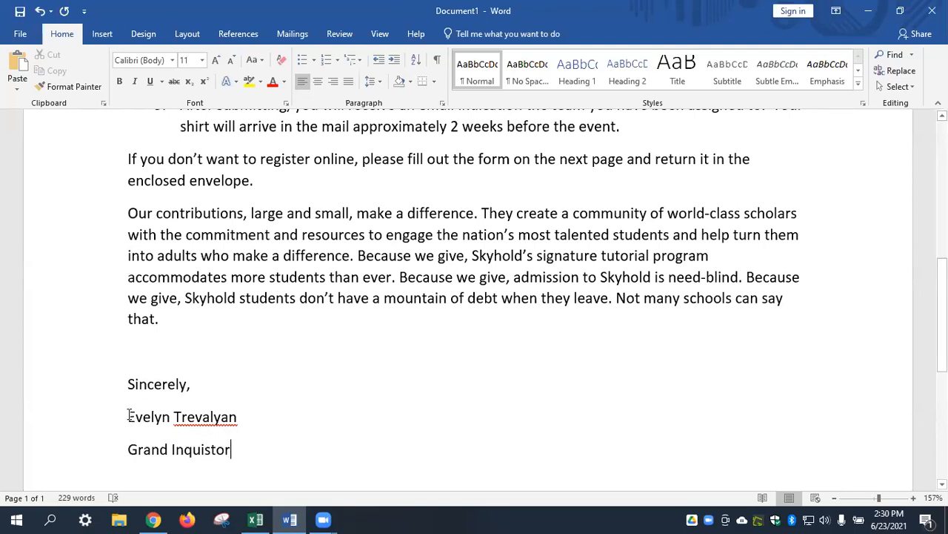
- Set the paragraph spacing after the signer's name and title lines to 0 pt
drag(128, 416, 239, 447)
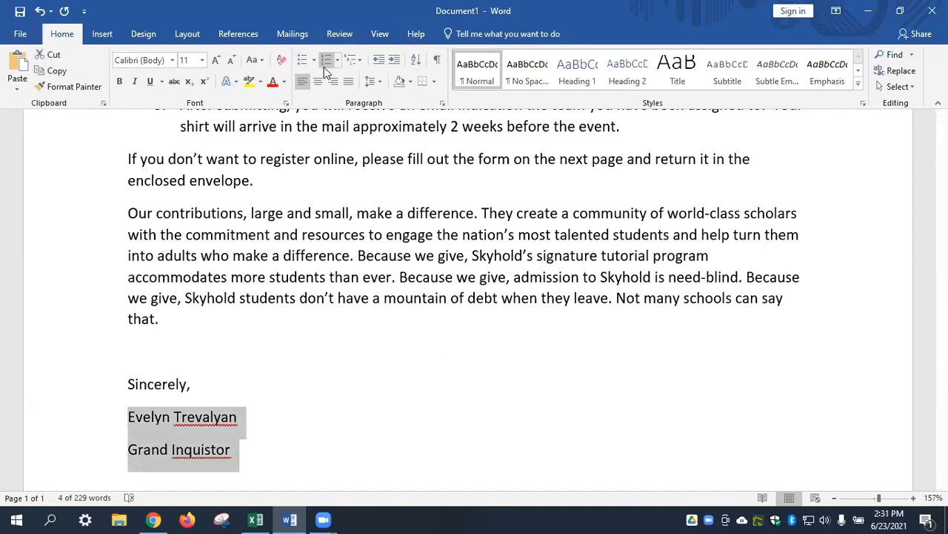
click(443, 104)
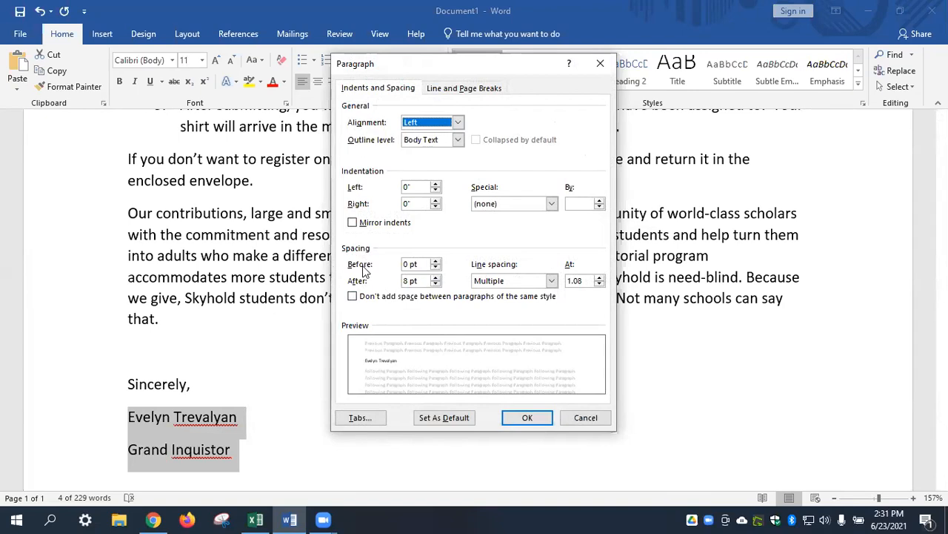
click(436, 284)
click(435, 284)
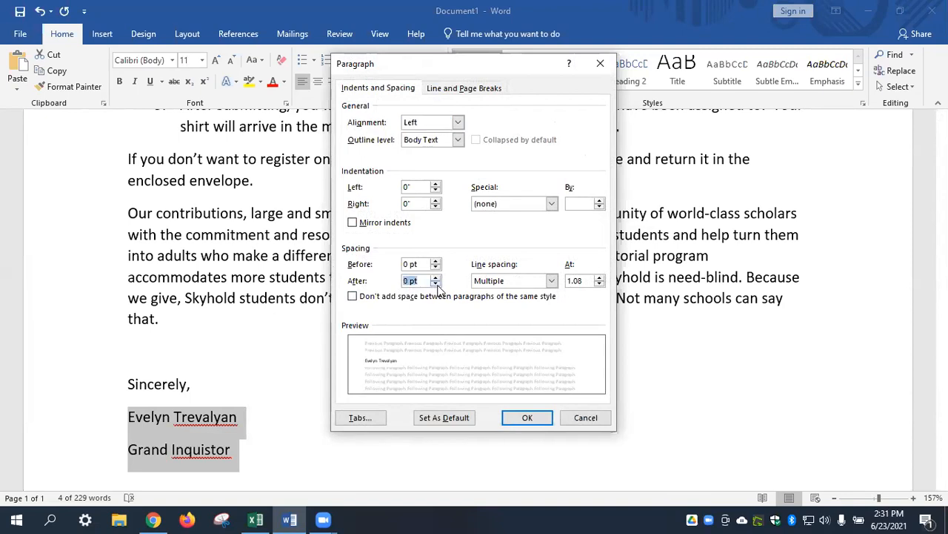
click(530, 418)
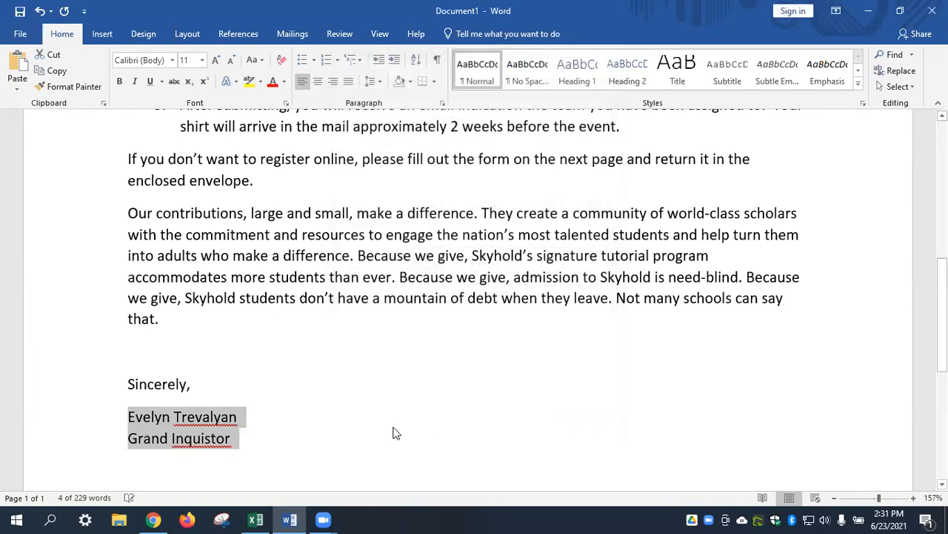
- Save the logo image from the other open document as a JPEG named "Logo" in the Pictures folder
click(241, 432)
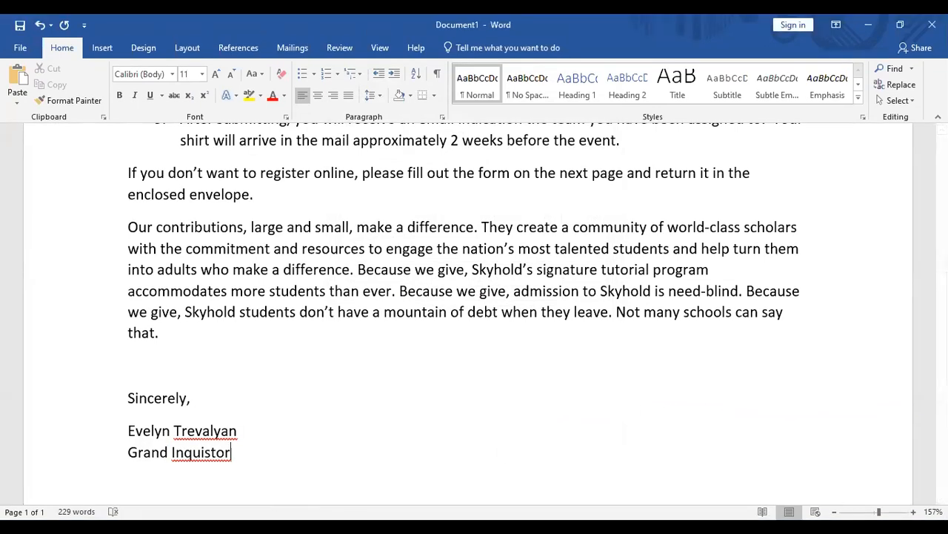
click(147, 526)
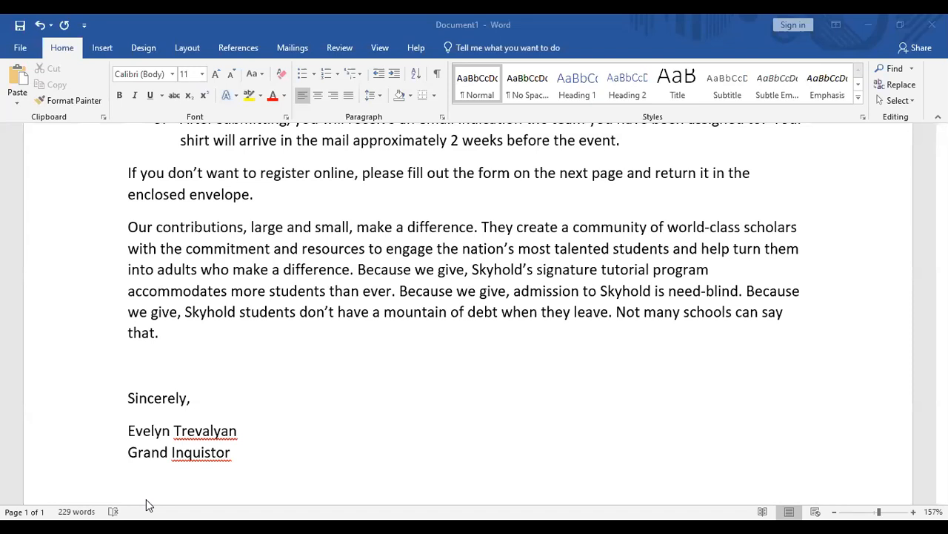
right_click(764, 350)
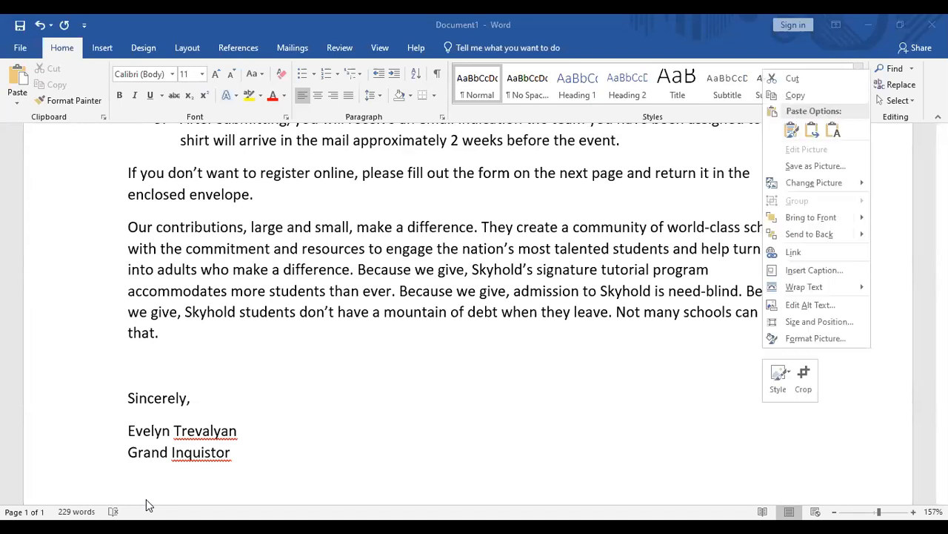
key(Return)
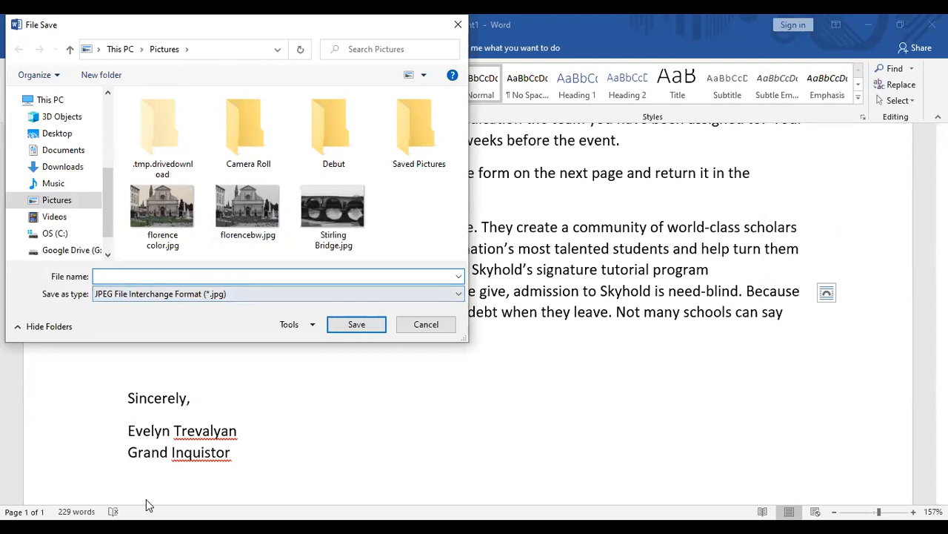
text(Logo)
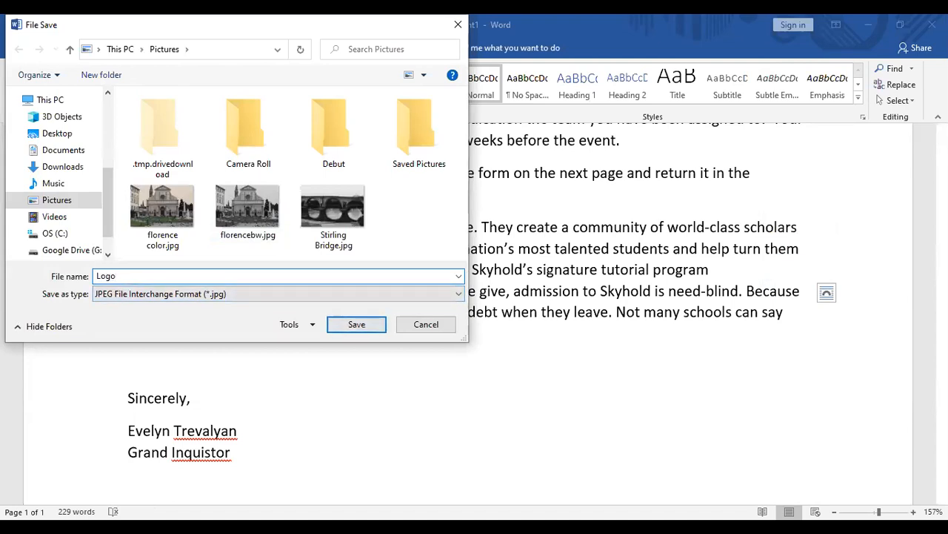
key(Return)
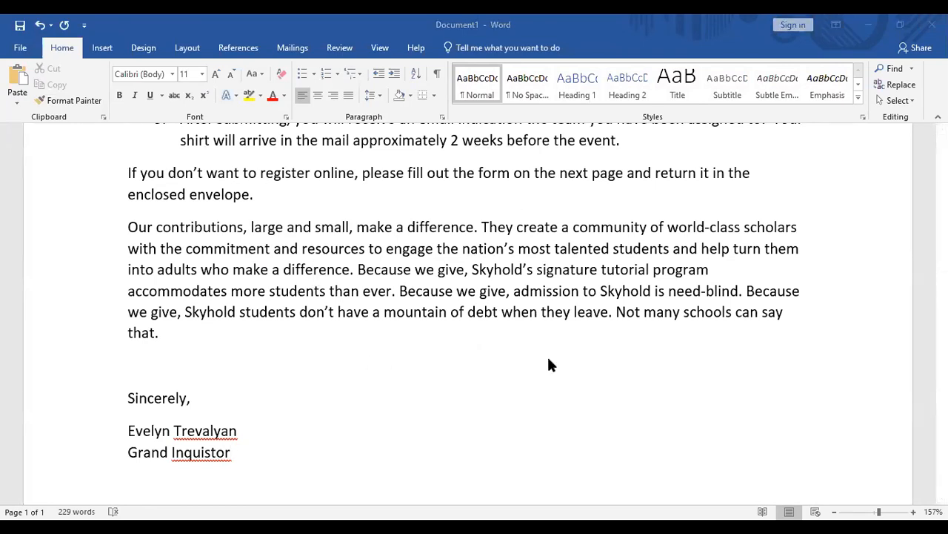
- Insert the picture Logo.jpg from the Pictures folder directly after the date in the letter
scroll(544, 374, up, 2)
scroll(541, 378, up, 5)
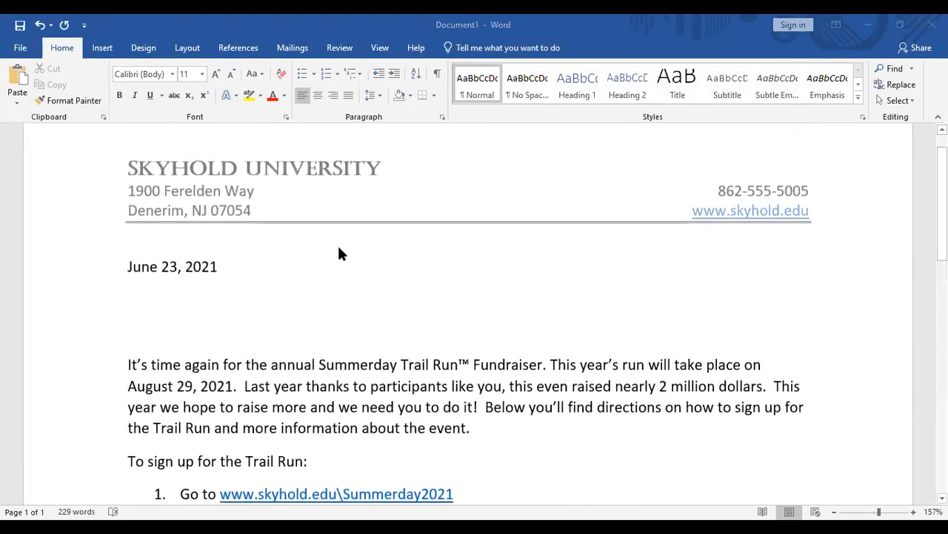
click(224, 265)
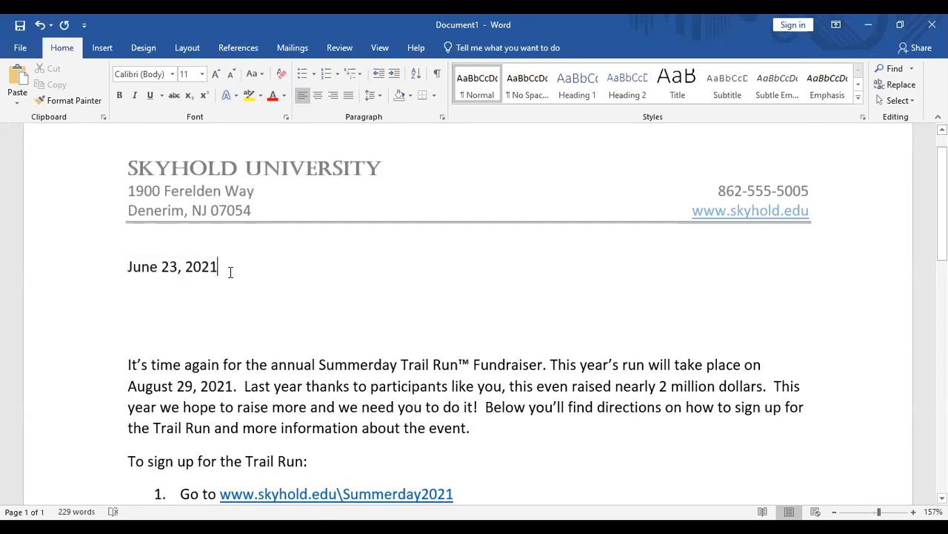
click(104, 52)
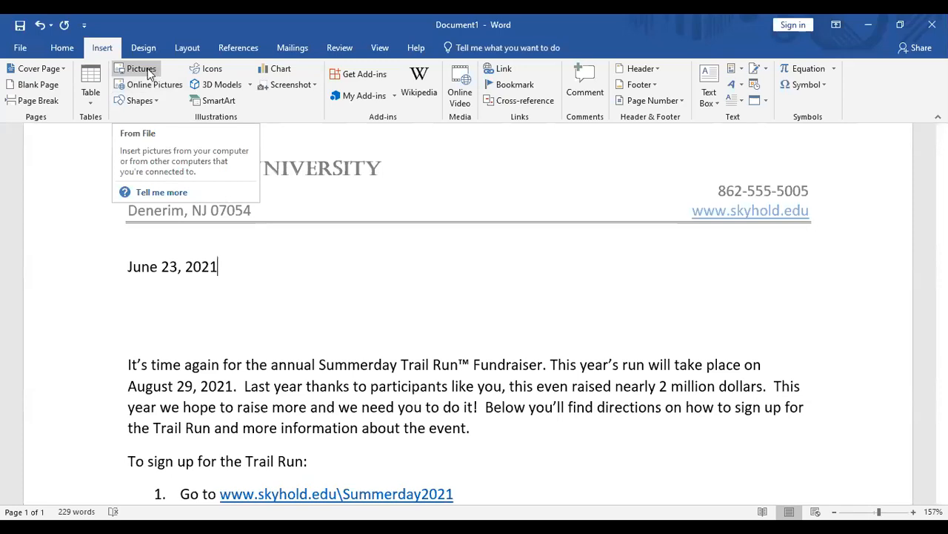
click(146, 70)
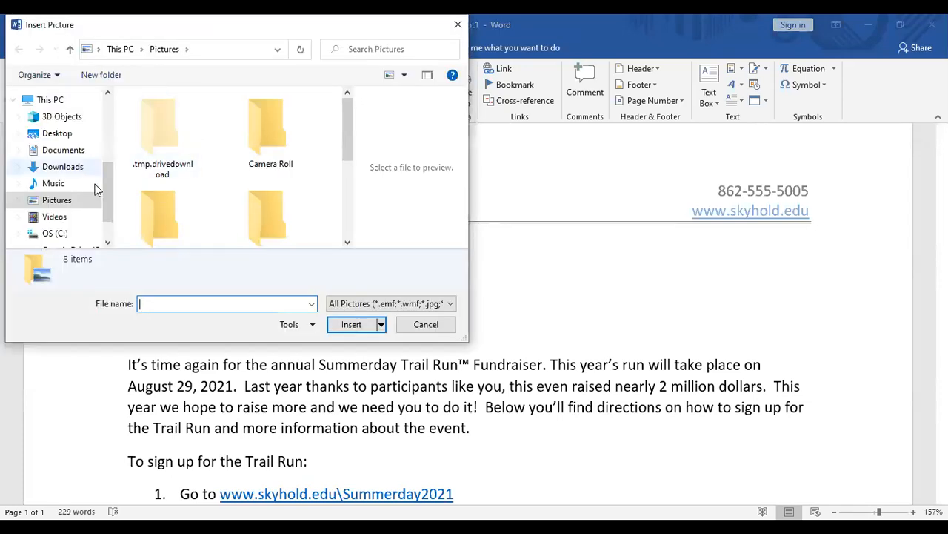
drag(107, 197, 105, 142)
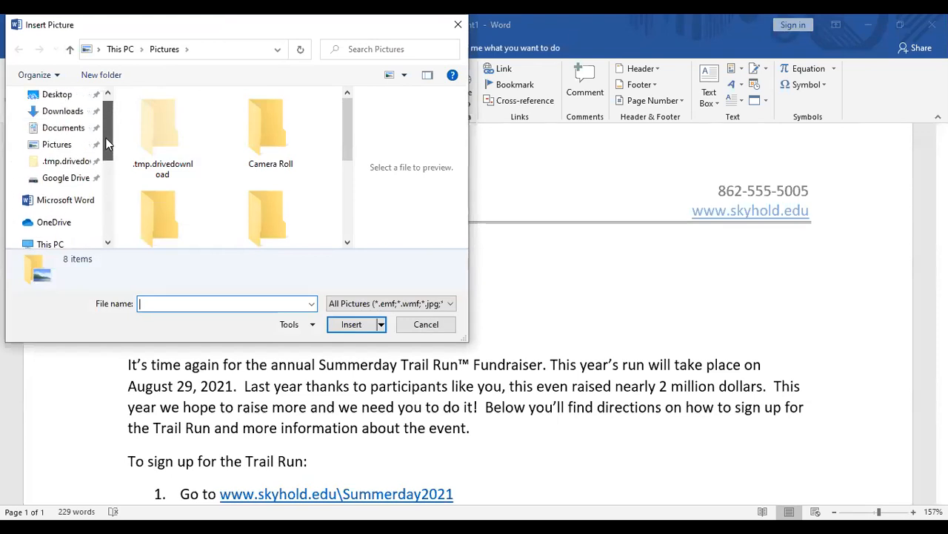
click(65, 149)
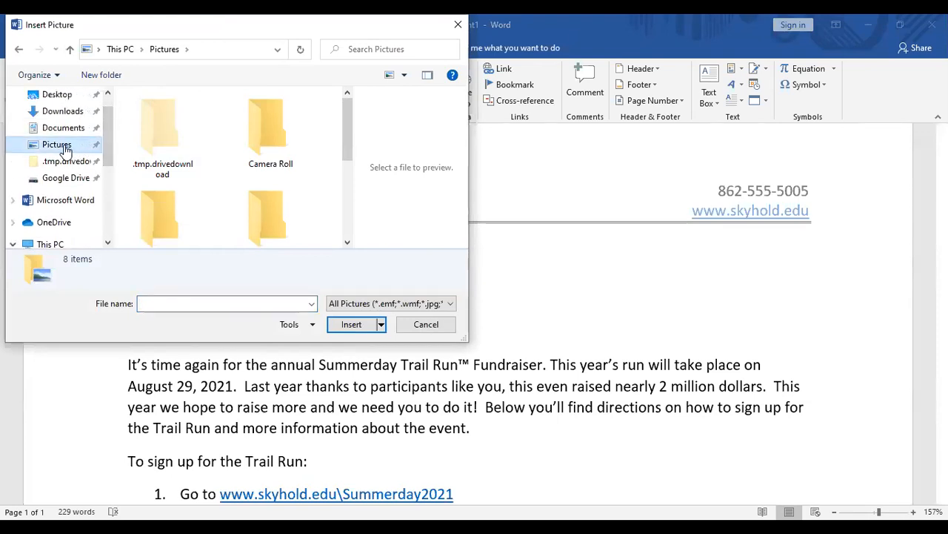
scroll(222, 145, down, 5)
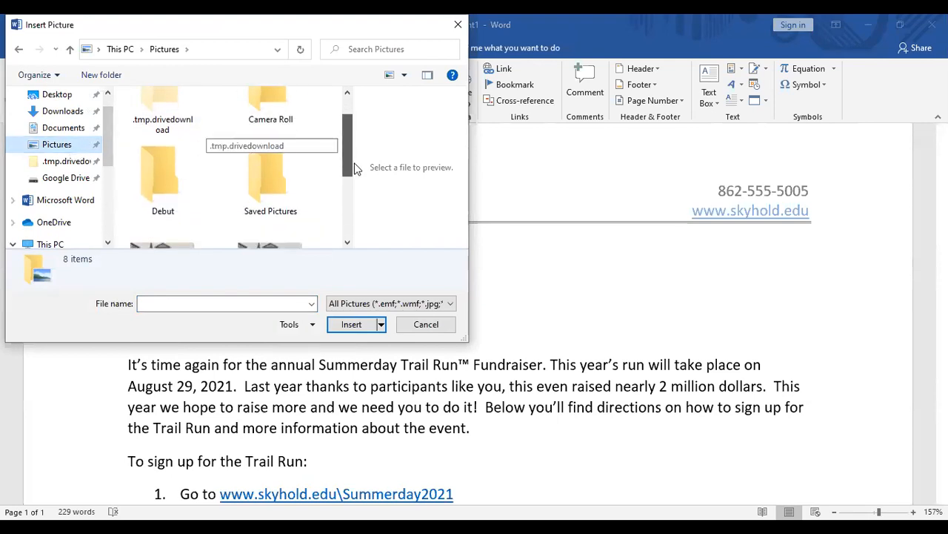
click(172, 198)
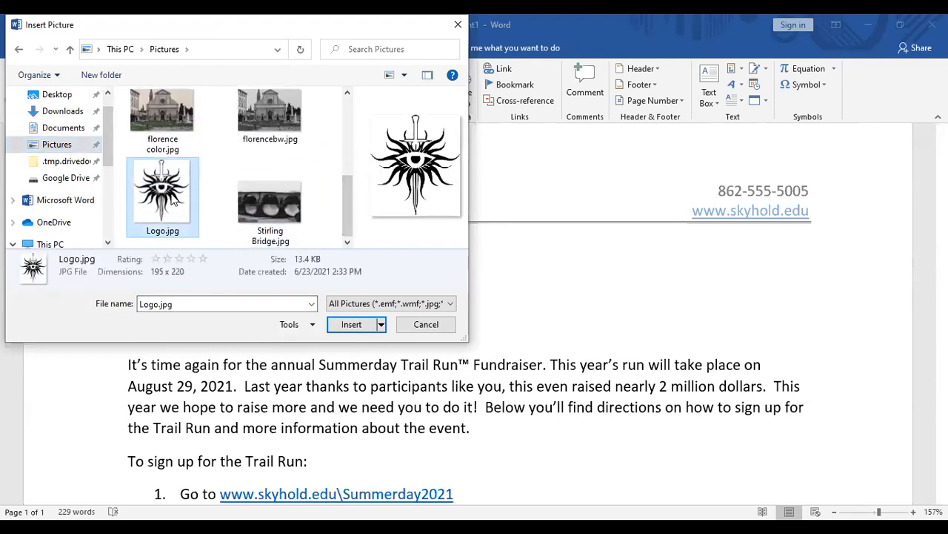
click(352, 324)
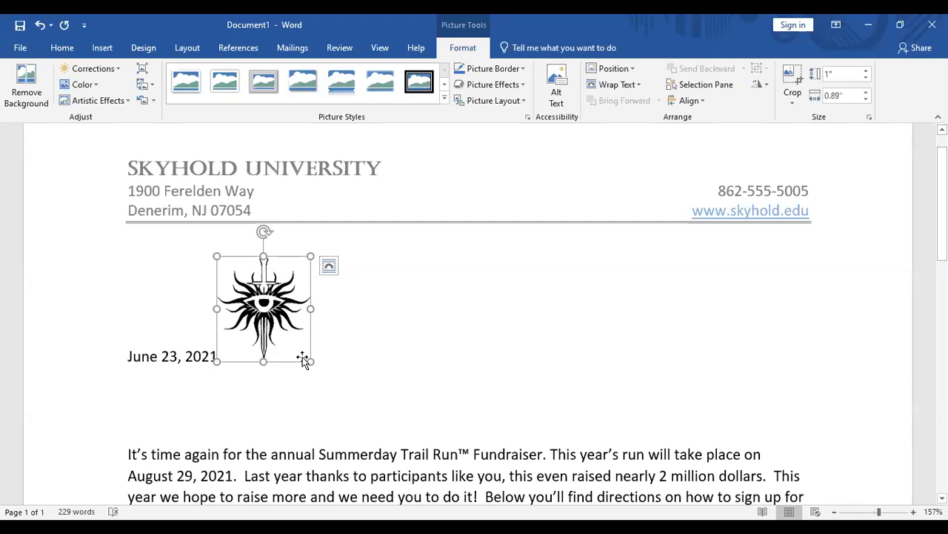
- Shrink the logo freehand to a height of about 0.97", and enlarge it to a height of 1.5"
drag(309, 361, 263, 354)
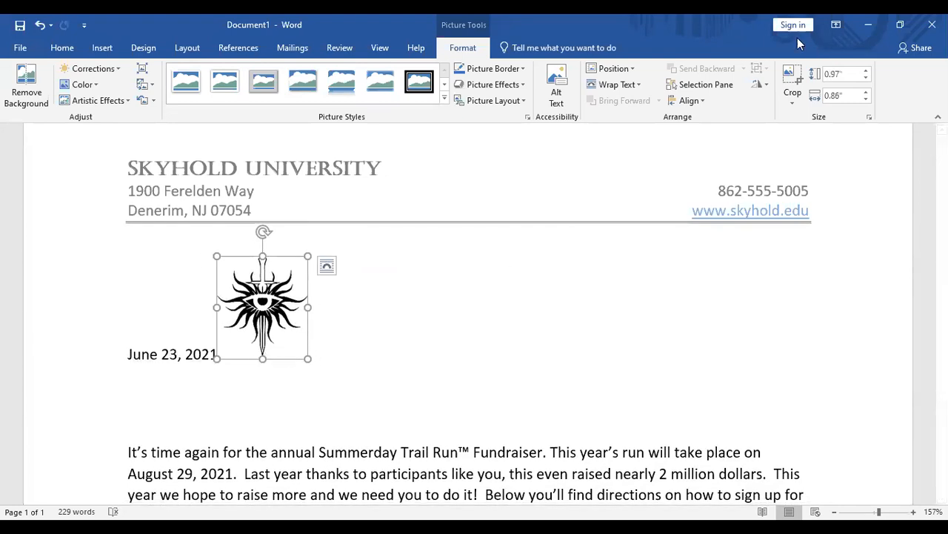
click(849, 75)
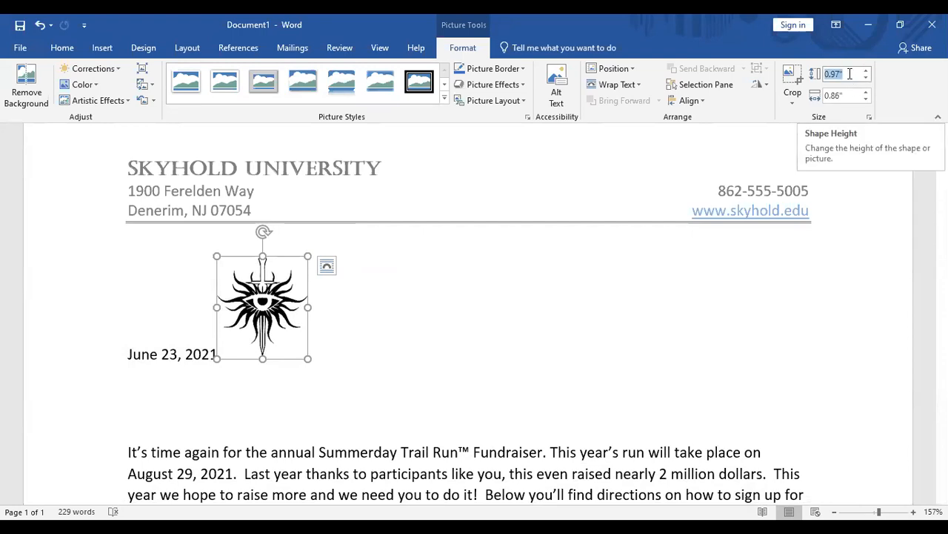
text(1)
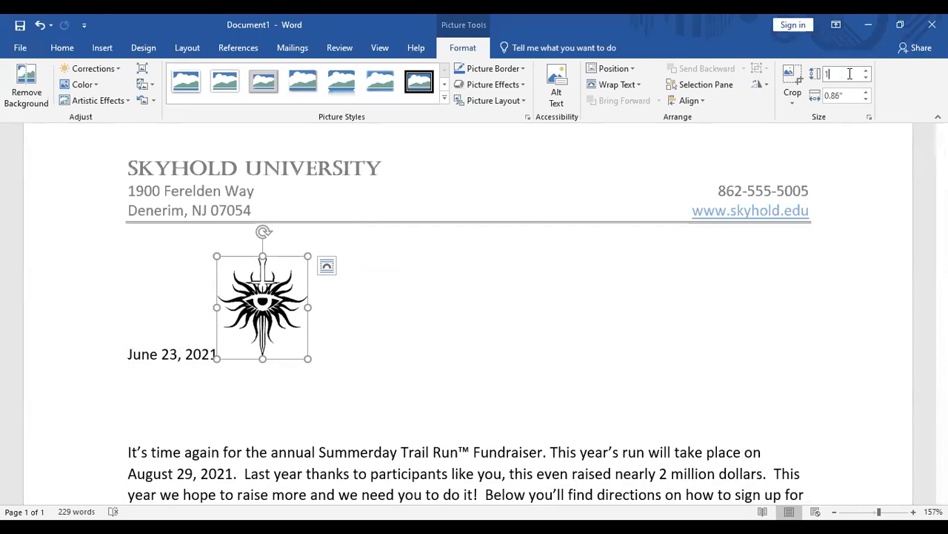
text(.5)
key(Tab)
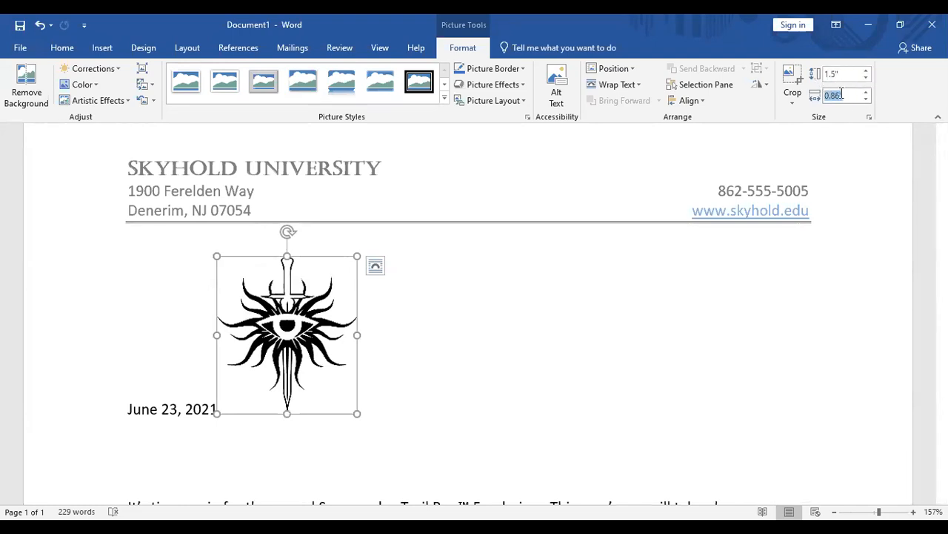
- Set the logo's height to 1" with its proportions kept
click(843, 70)
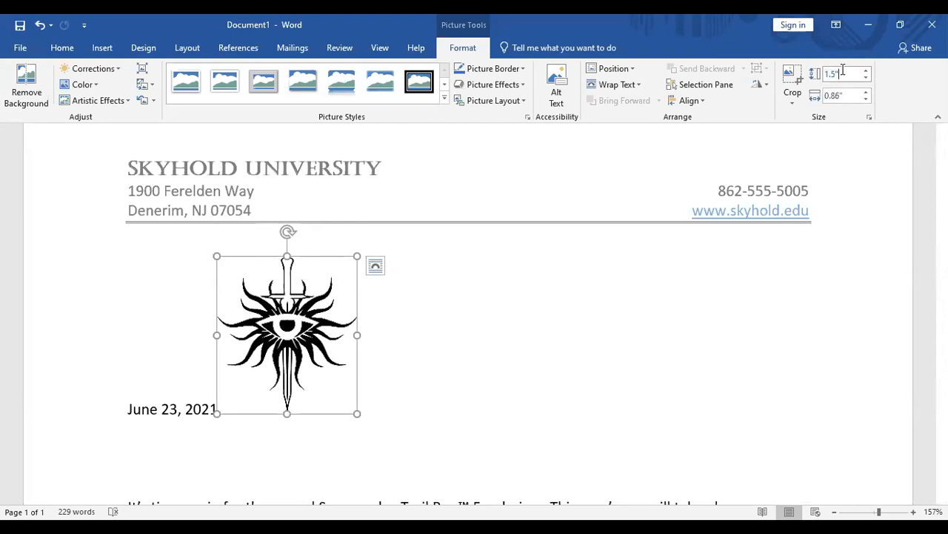
double_click(842, 69)
text(1)
key(Return)
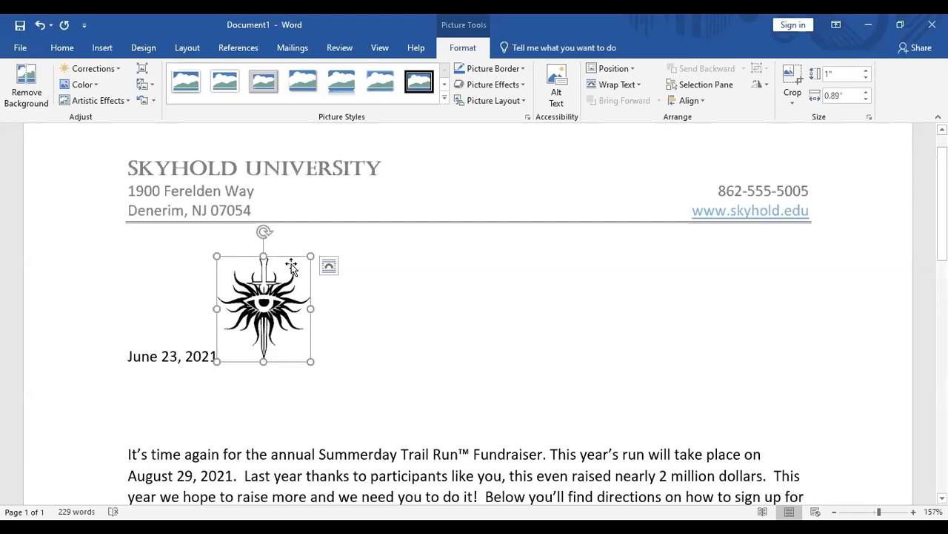
- Position the logo in the top right of the page text area with text wrapping
click(630, 69)
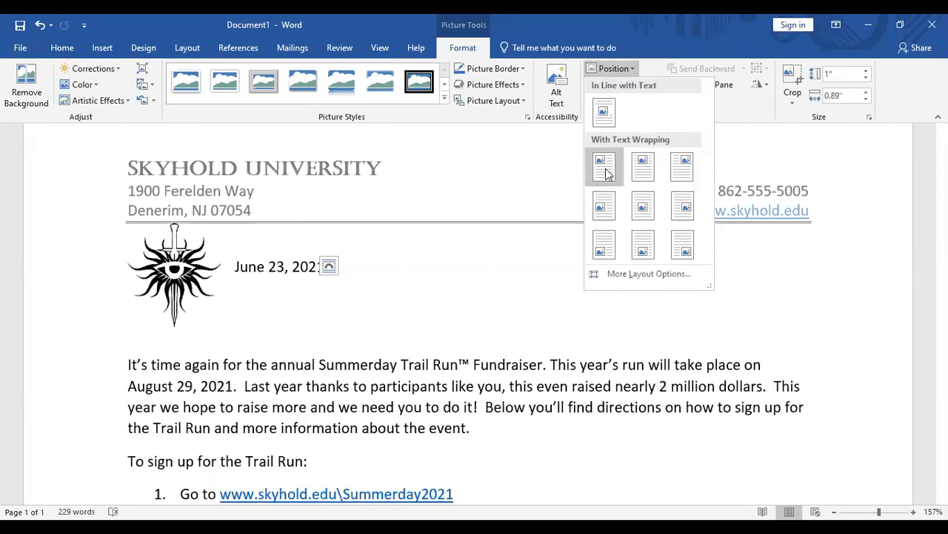
click(684, 178)
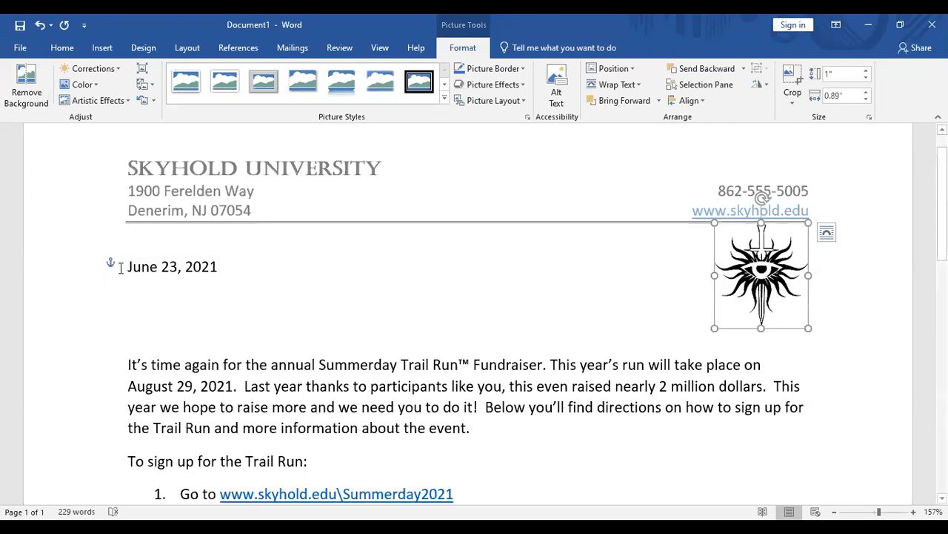
mouse_move(110, 263)
mouse_down()
mouse_move(110, 300)
mouse_move(111, 265)
mouse_up()
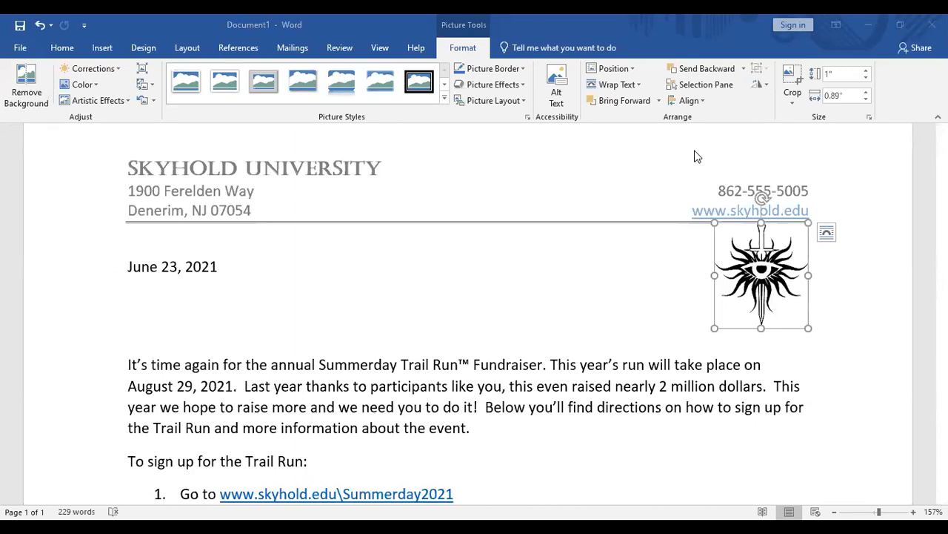
- Insert a page break after the signer's title line to start a second page
scroll(599, 346, down, 3)
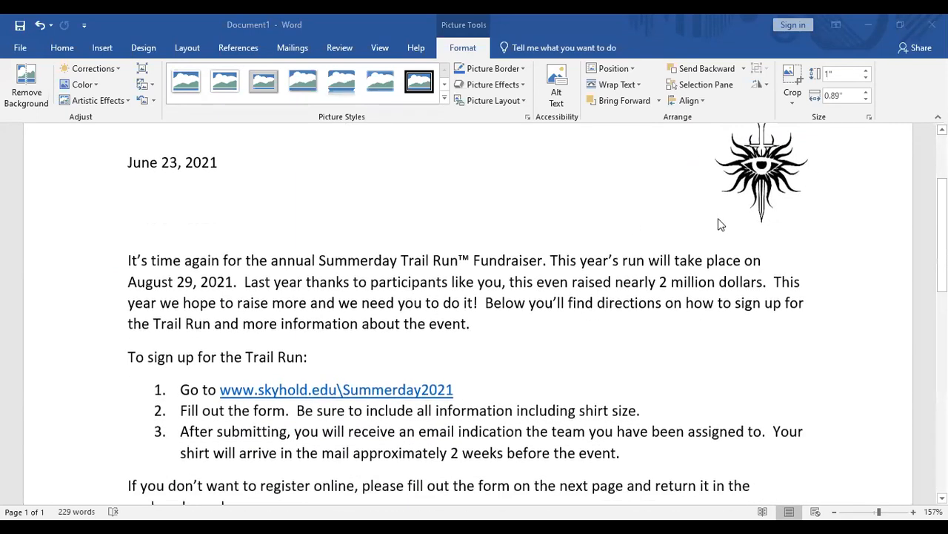
scroll(707, 246, up, 5)
scroll(706, 257, down, 10)
scroll(704, 256, down, 8)
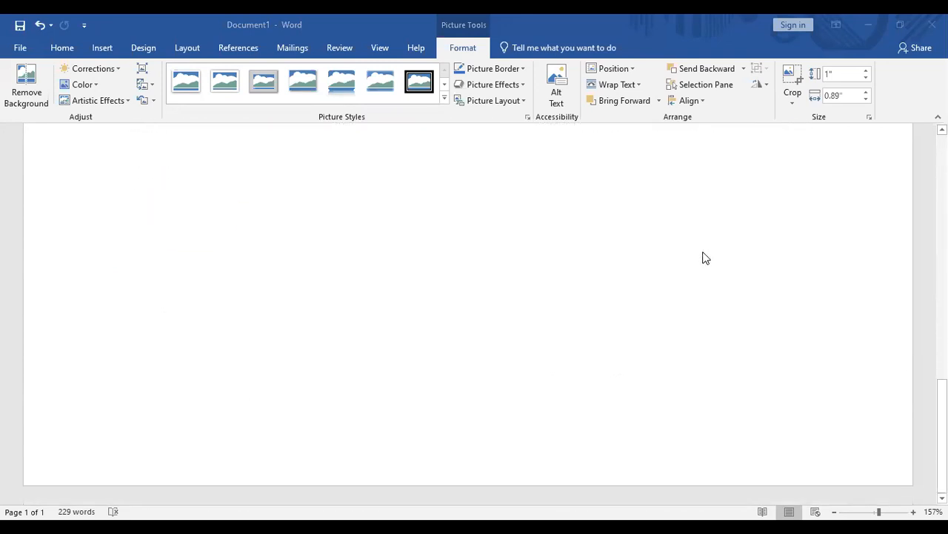
scroll(468, 329, up, 5)
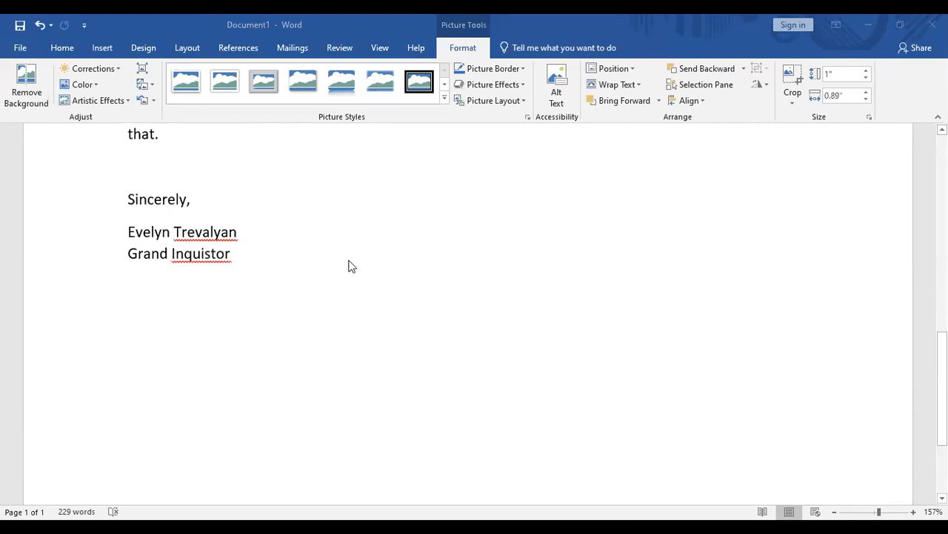
click(285, 256)
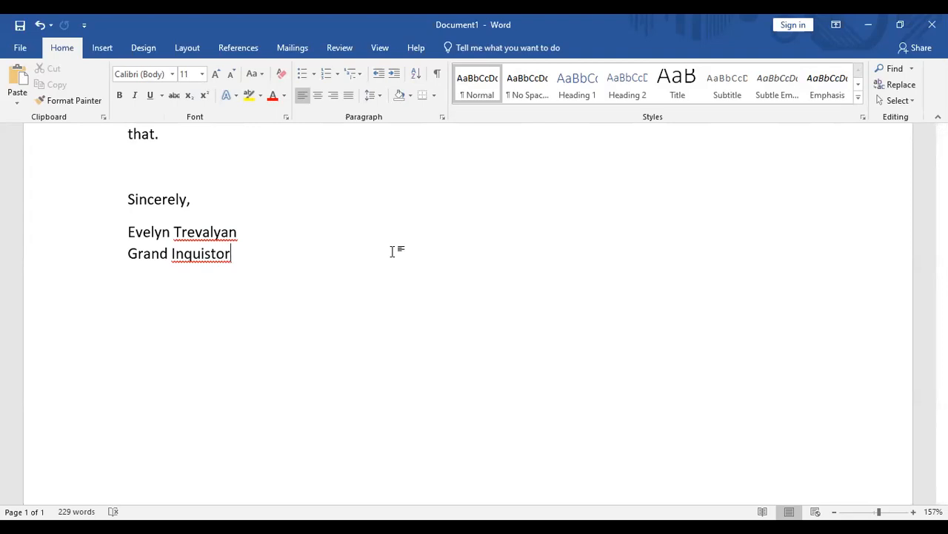
key(ctrl+Return)
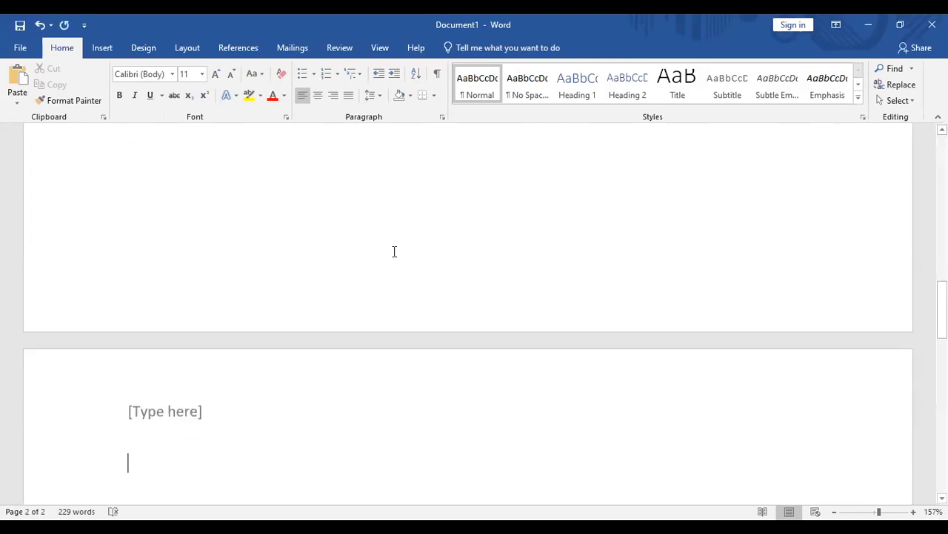
- Open the second page's header, go to the first page's header and copy its complete Skyhold University letterhead
scroll(386, 289, down, 1)
scroll(384, 288, down, 2)
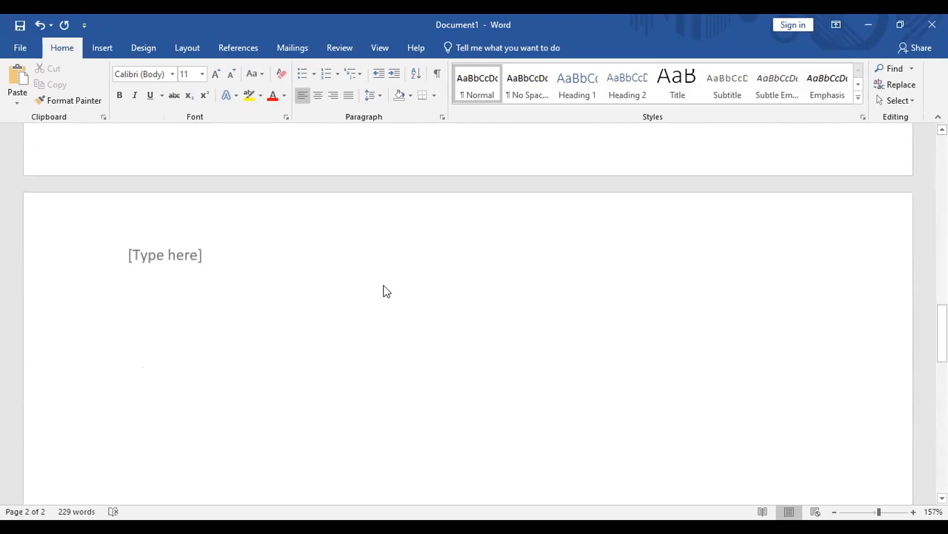
double_click(182, 259)
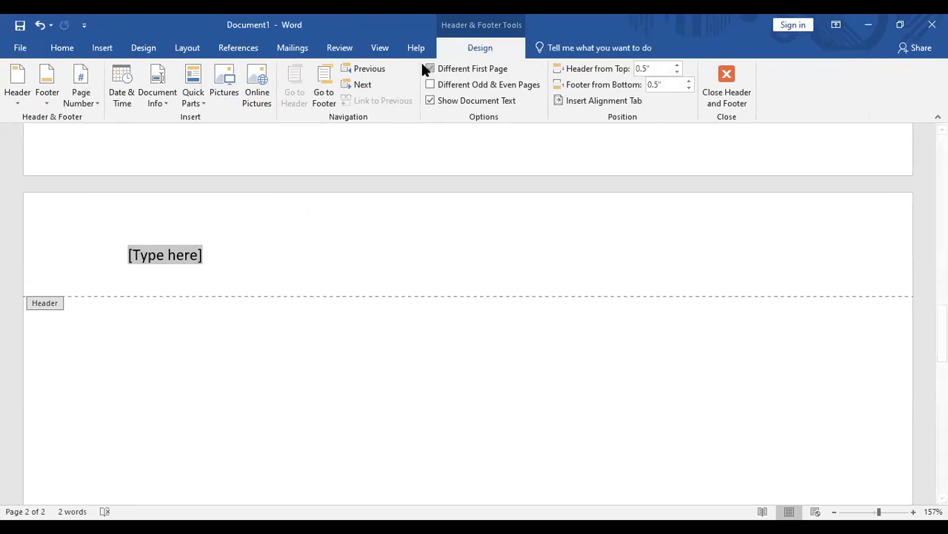
click(378, 68)
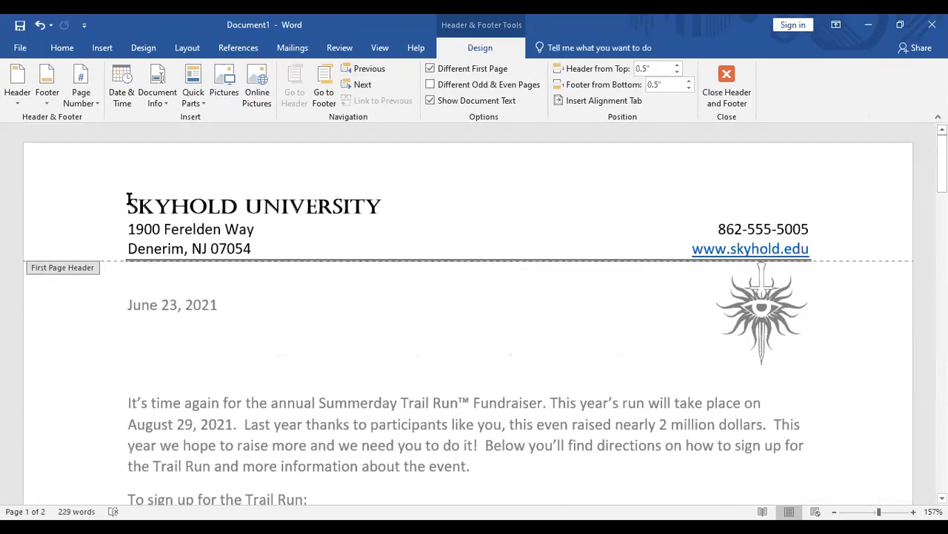
drag(127, 203, 845, 246)
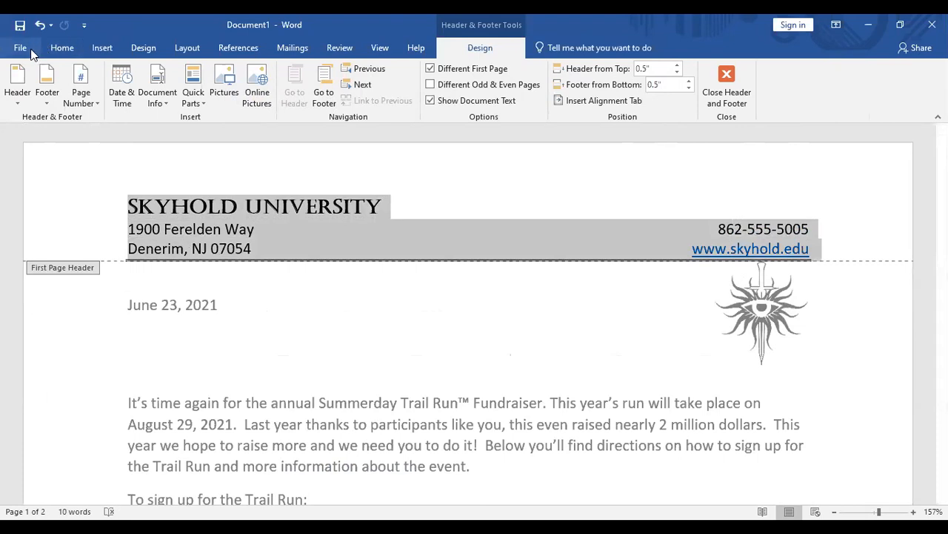
right_click(288, 251)
click(300, 260)
- Replace the placeholder in the second page's header with the copied letterhead and delete the extra blank line after it
click(361, 84)
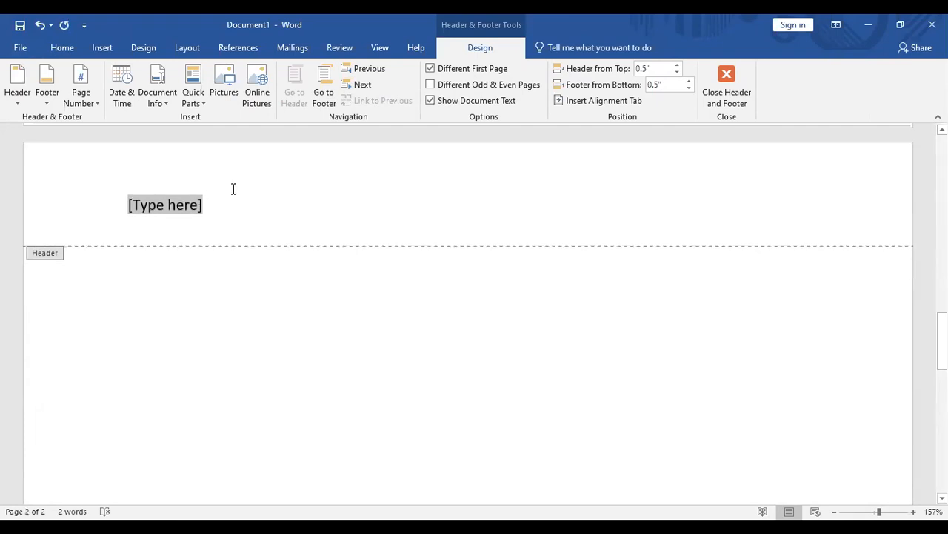
key(ctrl+v)
key(BackSpace)
key(BackSpace)
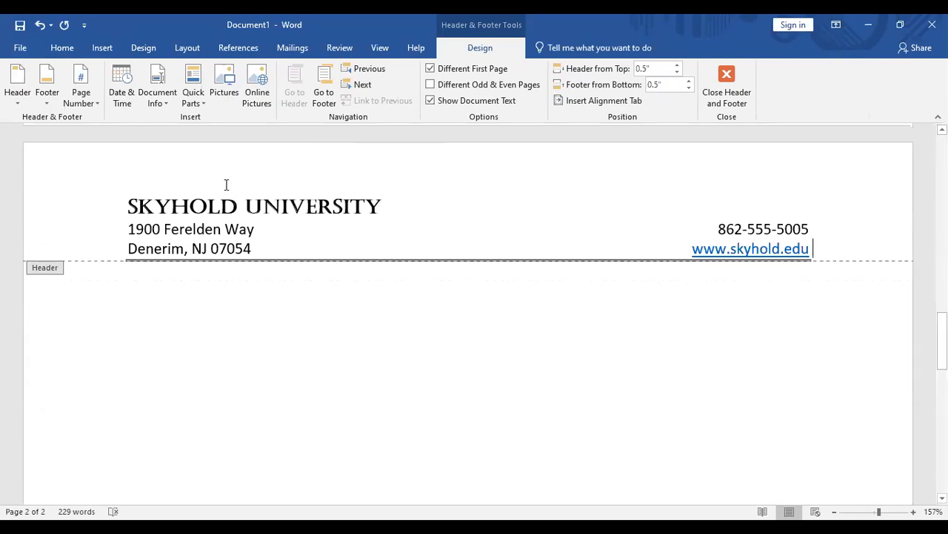
- Insert the document's file name as a field in the second page's footer
click(329, 94)
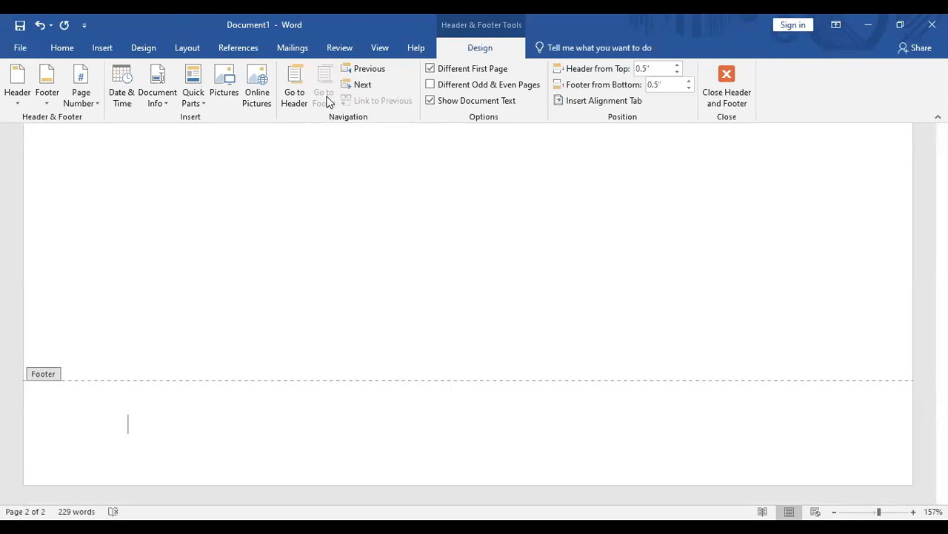
click(169, 100)
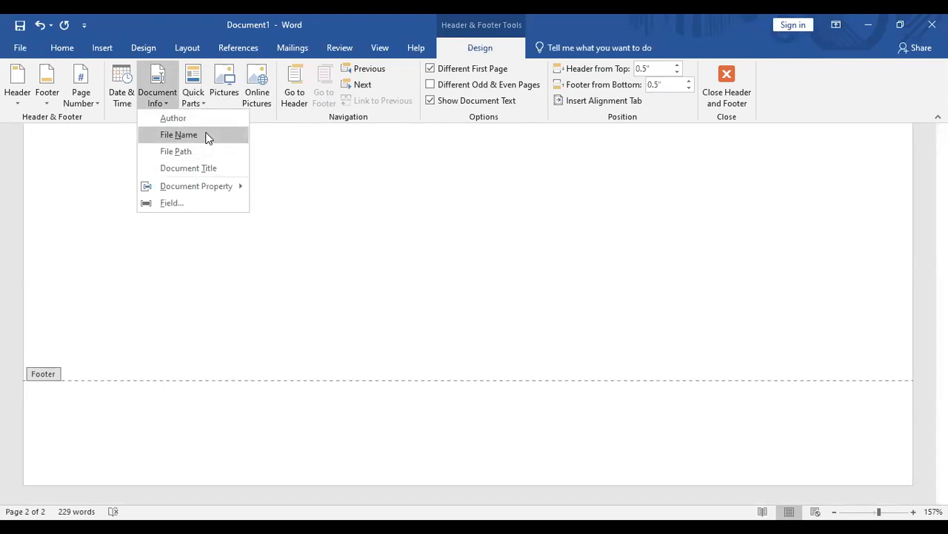
click(178, 135)
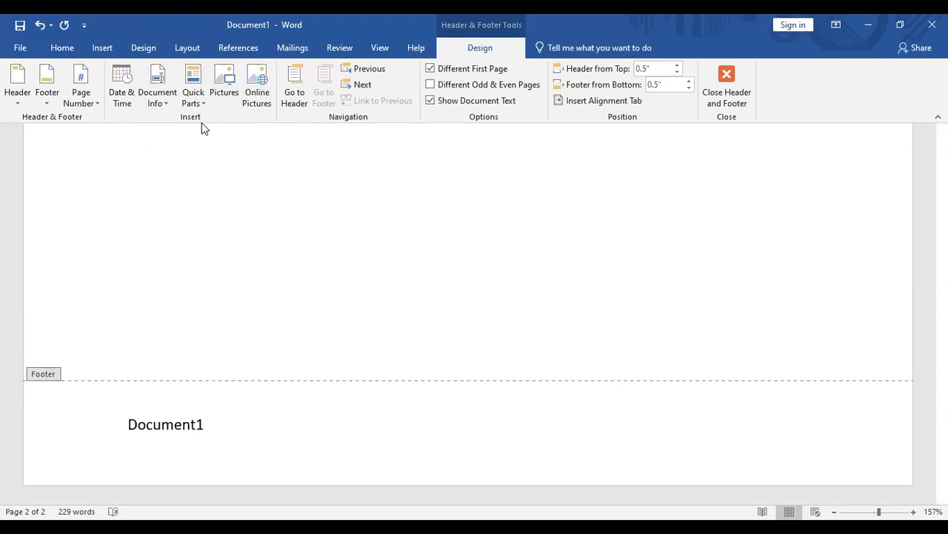
- Add a right-aligned Page field to the second page's footer, using the 1, 2, 3 number format
key(Tab)
key(Tab)
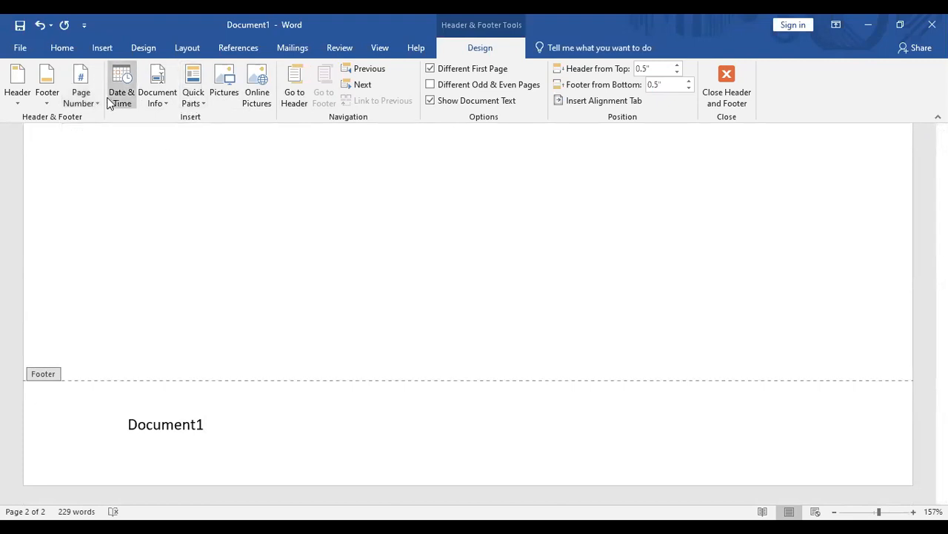
click(190, 103)
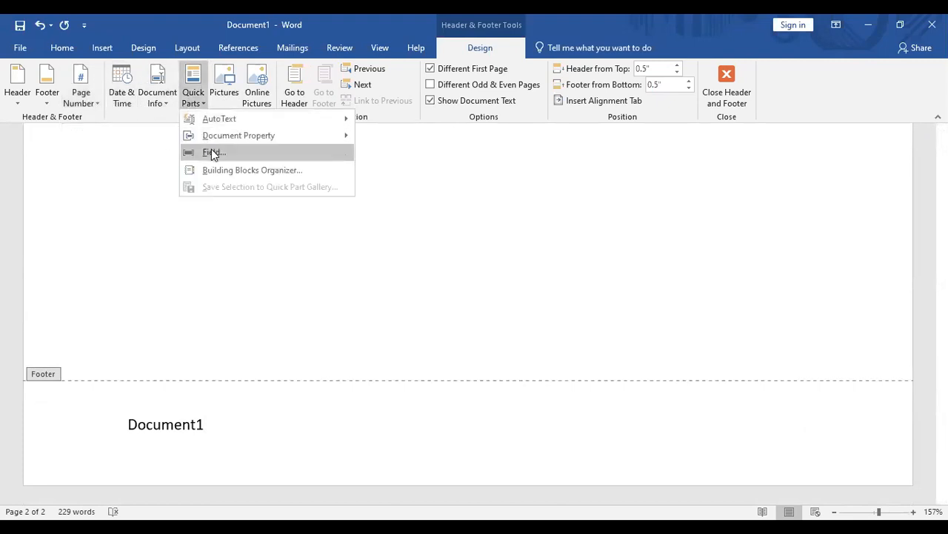
click(213, 153)
scroll(285, 270, down, 6)
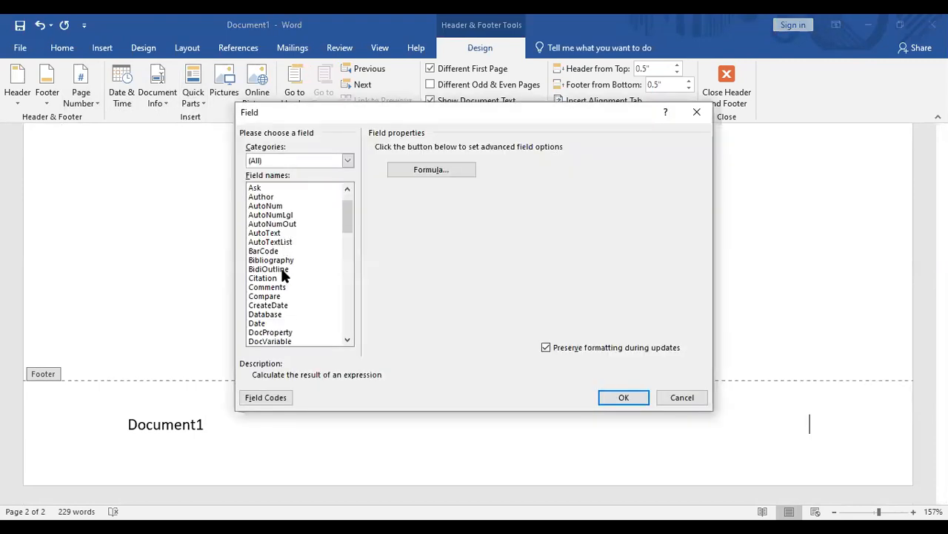
scroll(285, 270, down, 7)
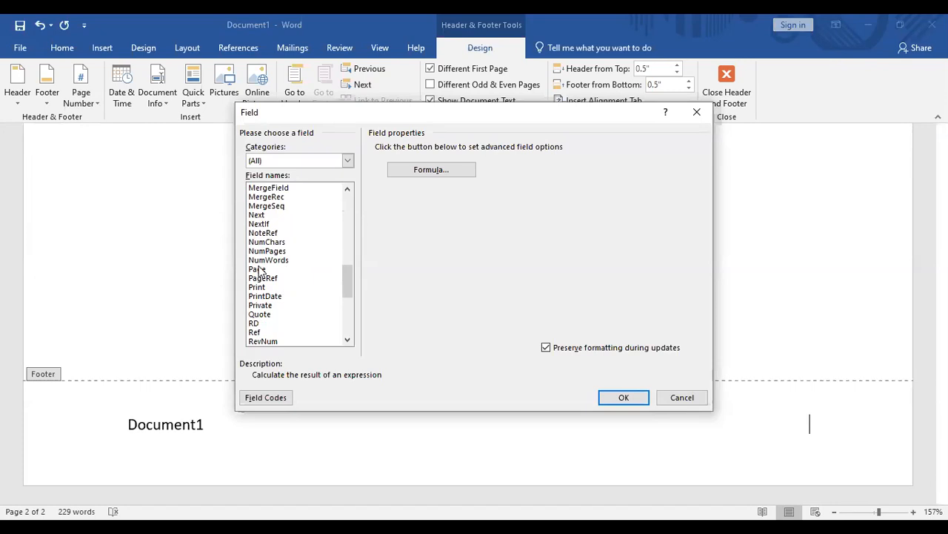
click(260, 269)
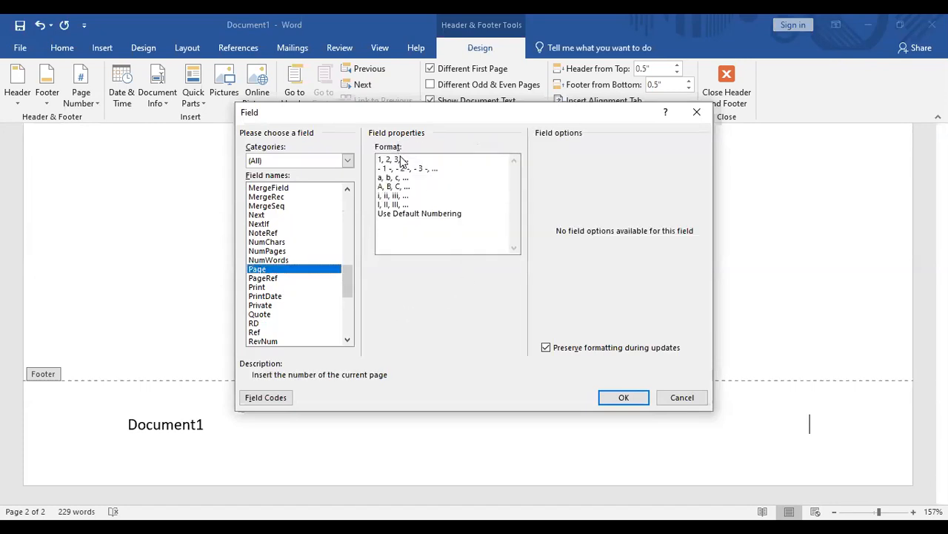
click(400, 159)
click(623, 398)
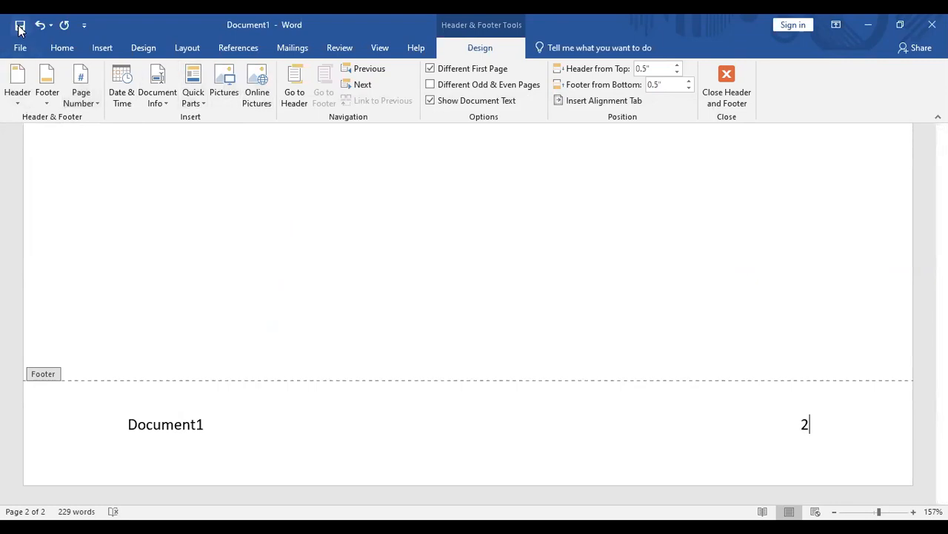
- Save the document in the Documents folder as "Summerday Trail Run Invitation"
click(20, 49)
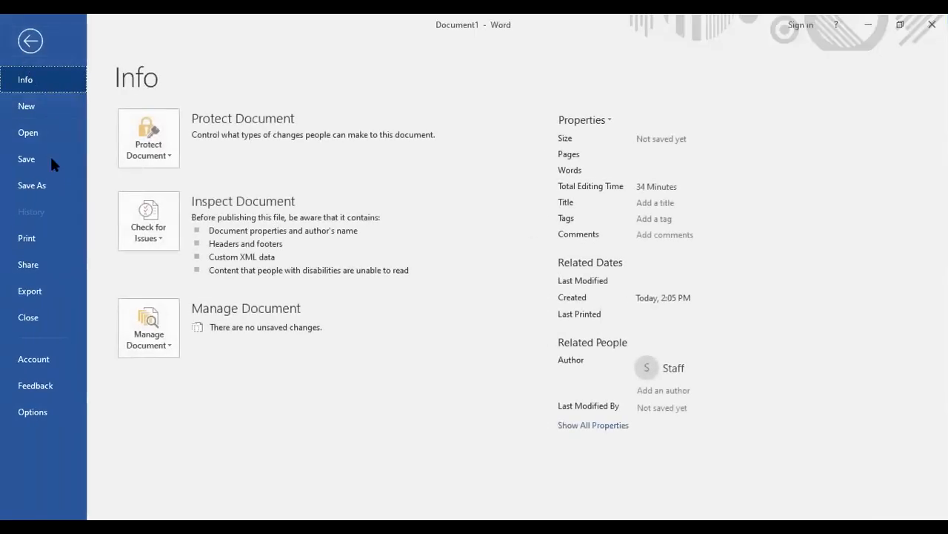
click(40, 184)
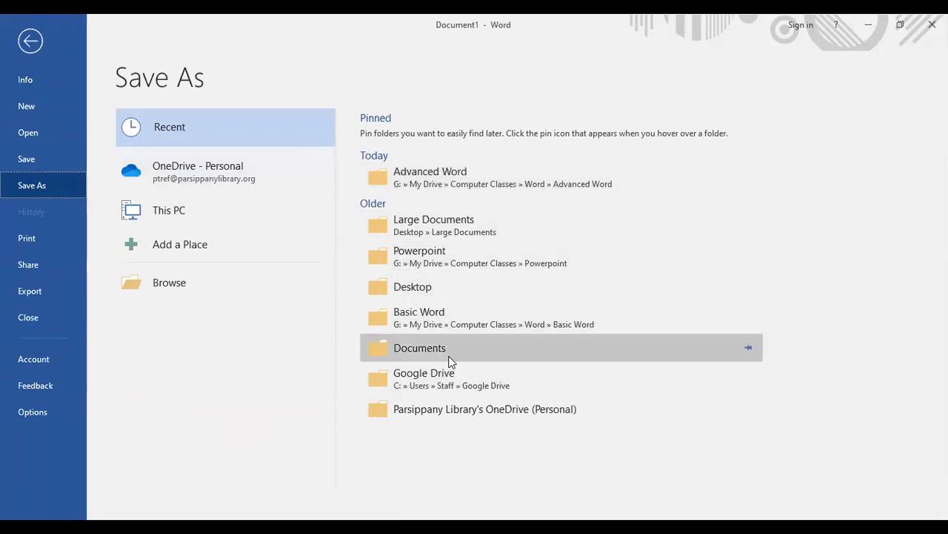
click(427, 350)
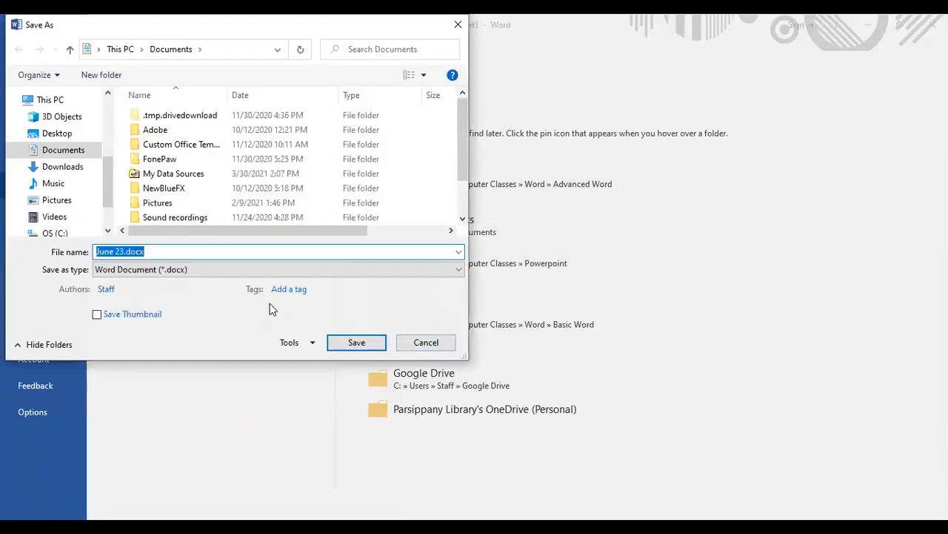
text(Summerday Trail Run )
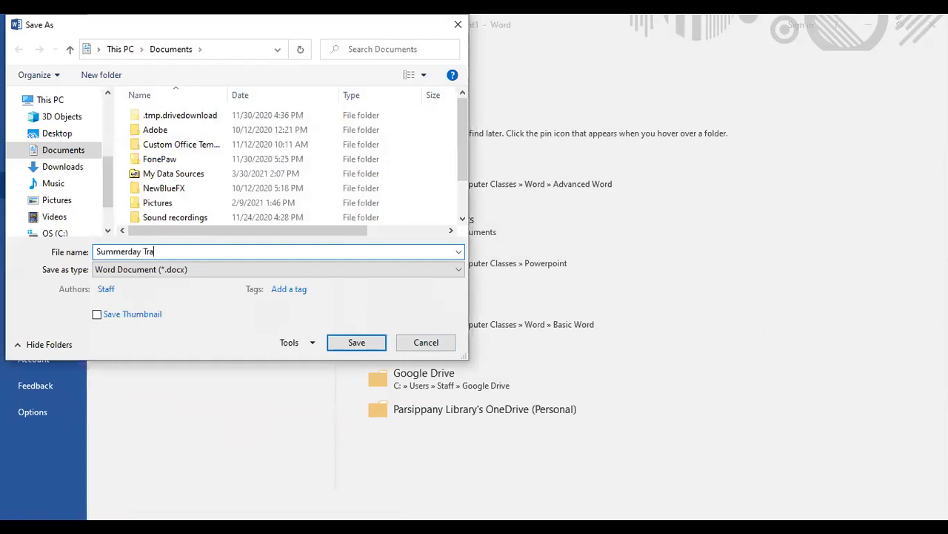
text(Invitation)
click(362, 344)
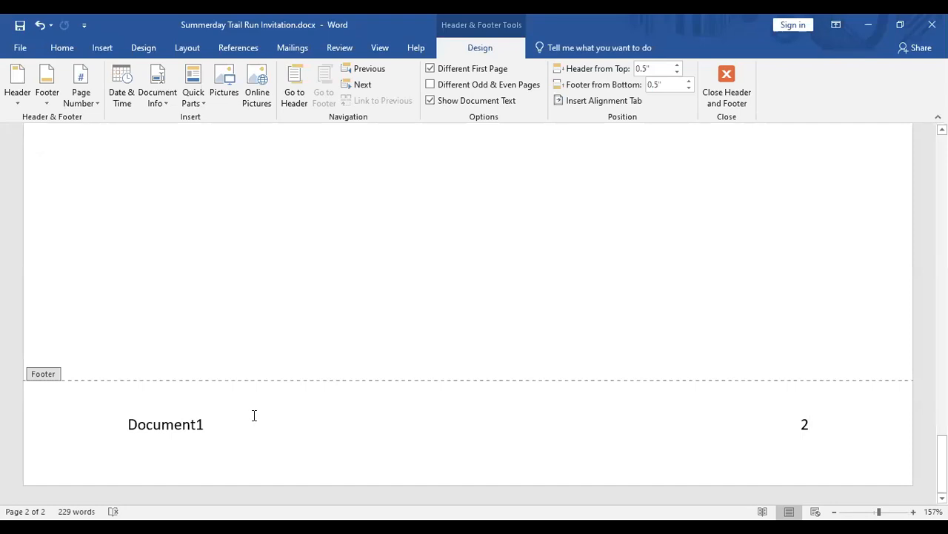
- Update the file name field in the second page's footer so it uses the saved document's name
double_click(271, 326)
scroll(252, 398, down, 5)
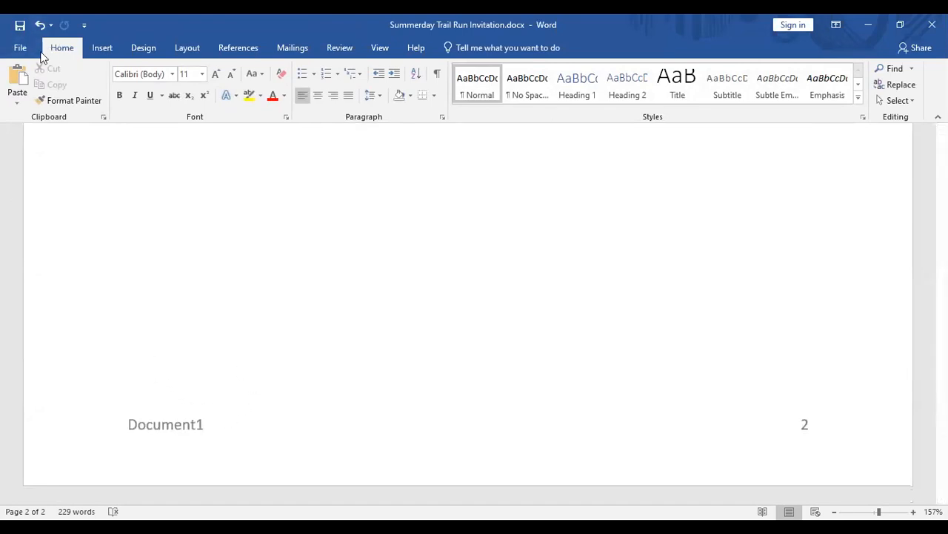
double_click(215, 427)
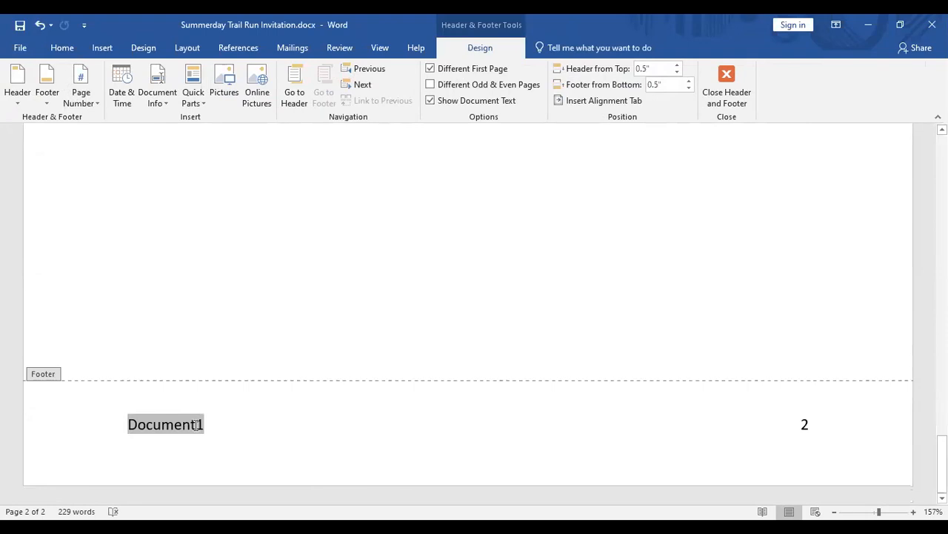
right_click(197, 424)
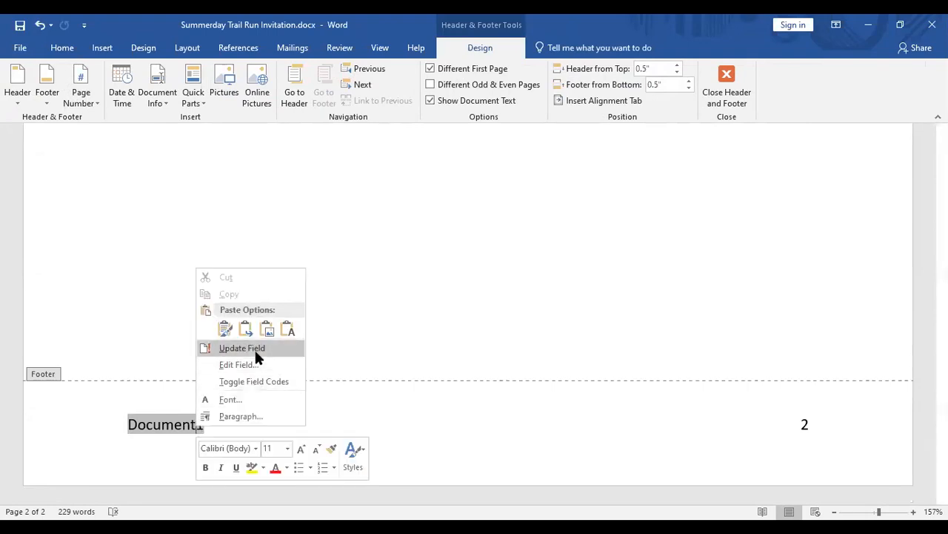
click(241, 347)
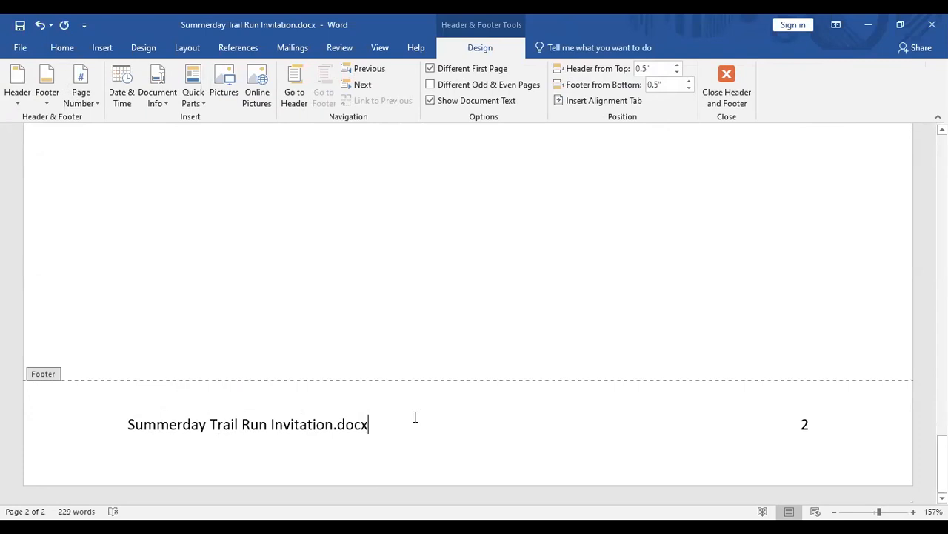
- Save the document again
scroll(416, 420, up, 2)
scroll(416, 422, up, 15)
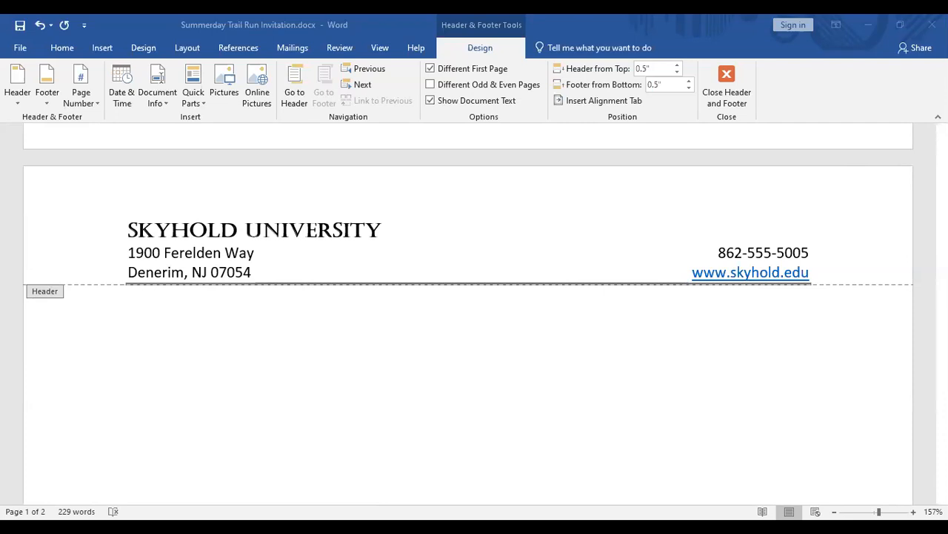
drag(942, 342, 942, 167)
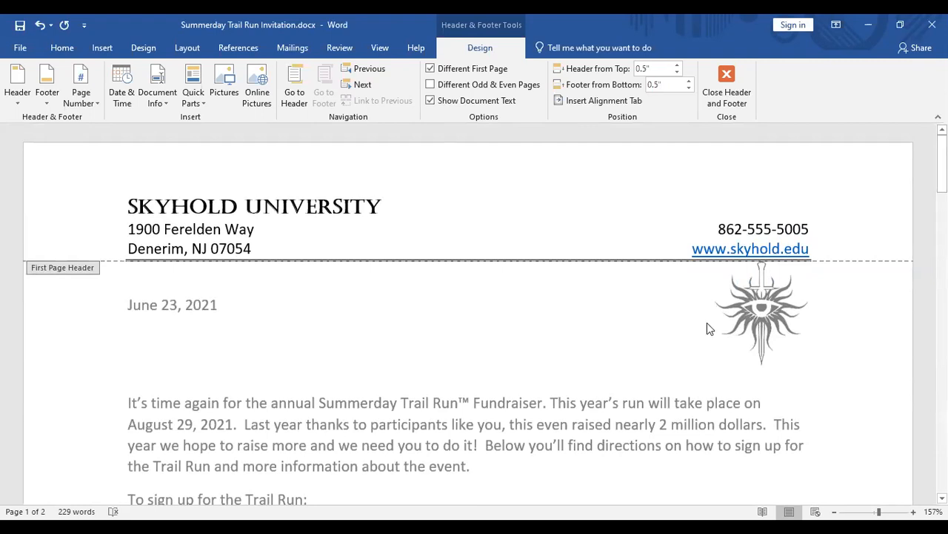
key(ctrl+s)
- Return the first page's logo to its in-line placement and move it directly after the date
scroll(740, 321, up, 9)
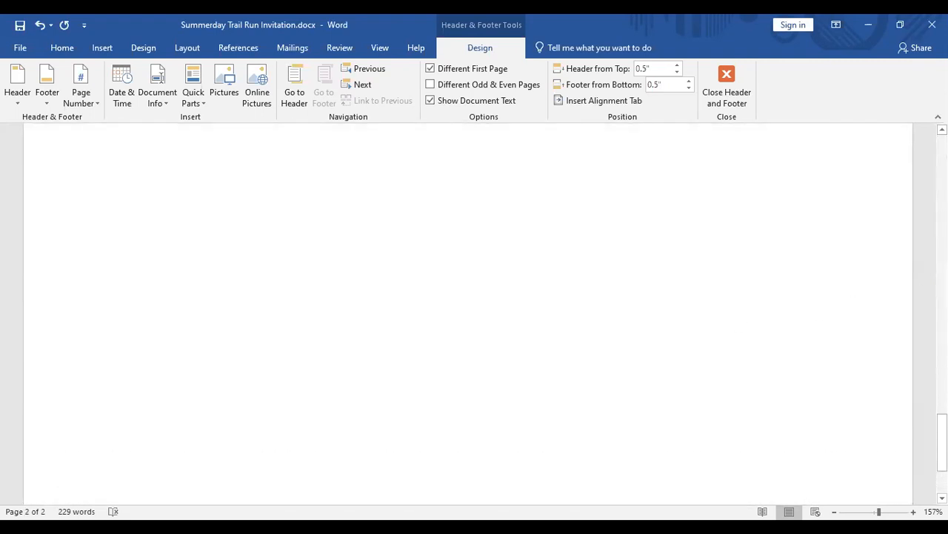
scroll(468, 311, up, 8)
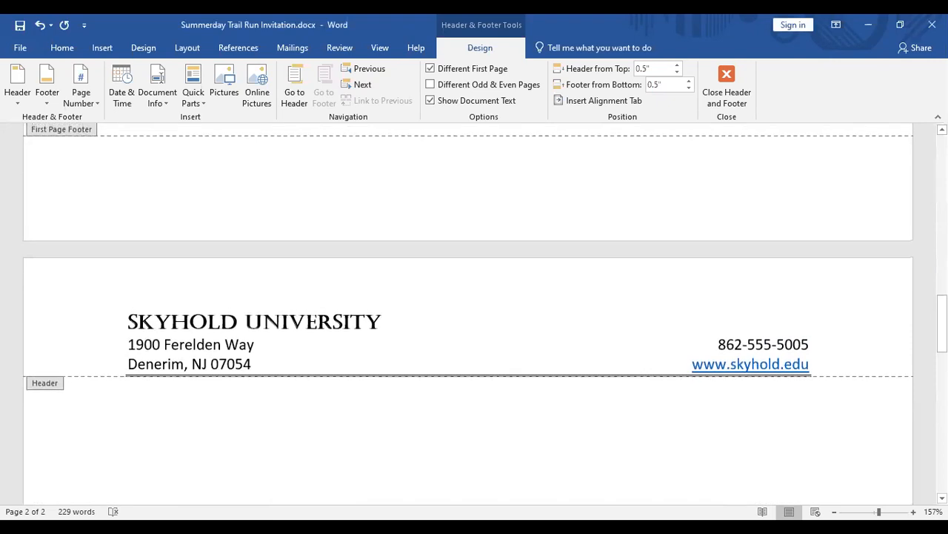
drag(942, 287, 942, 158)
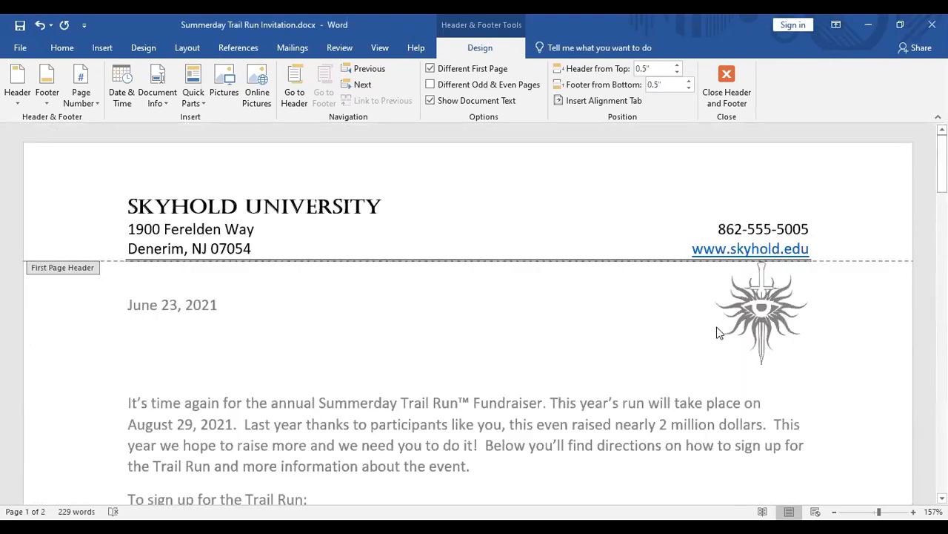
click(717, 330)
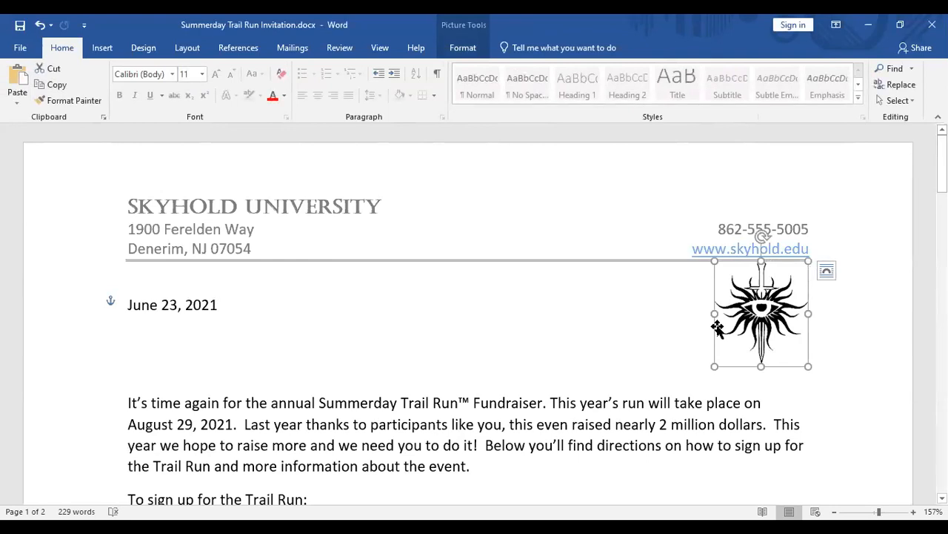
click(463, 48)
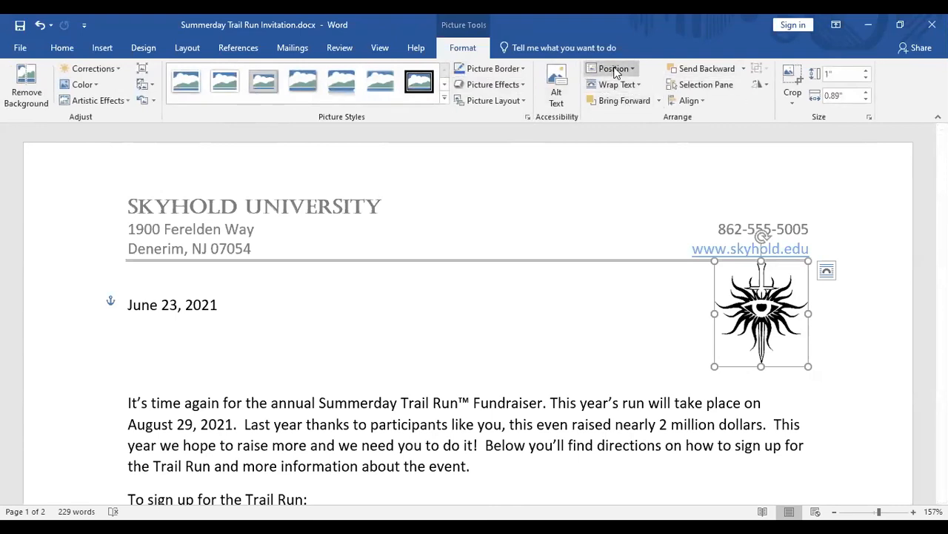
key(ctrl+z)
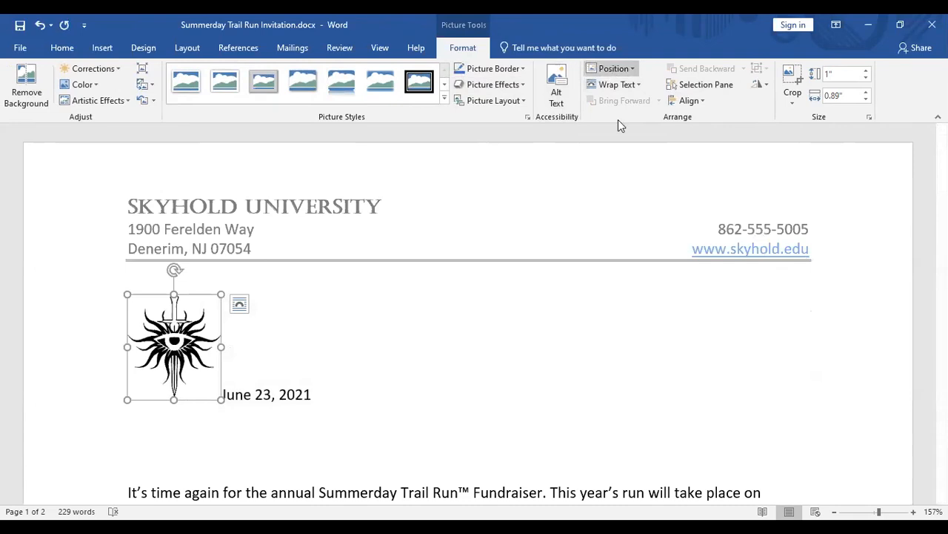
click(614, 69)
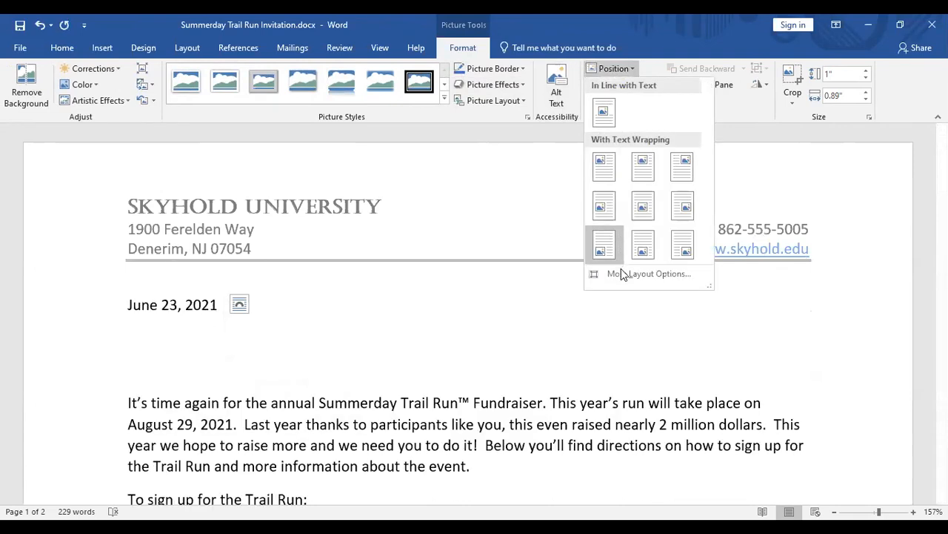
click(201, 353)
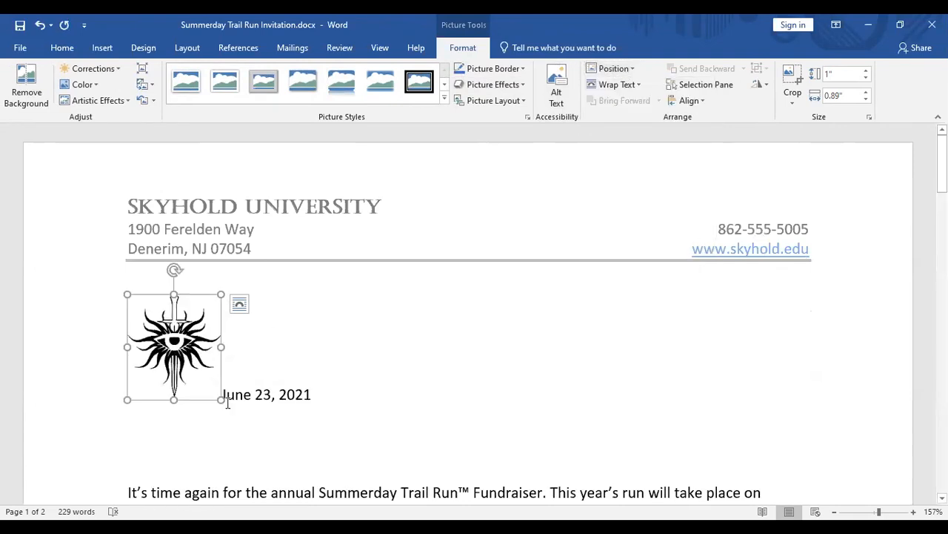
drag(181, 337, 337, 349)
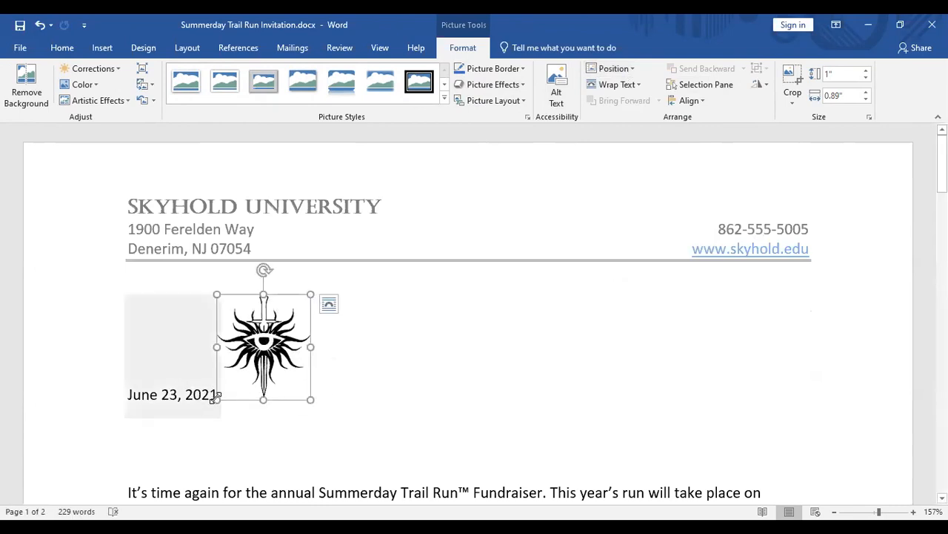
- Try spacing the logo away from the date with three tabs, and remove those tabs
click(211, 393)
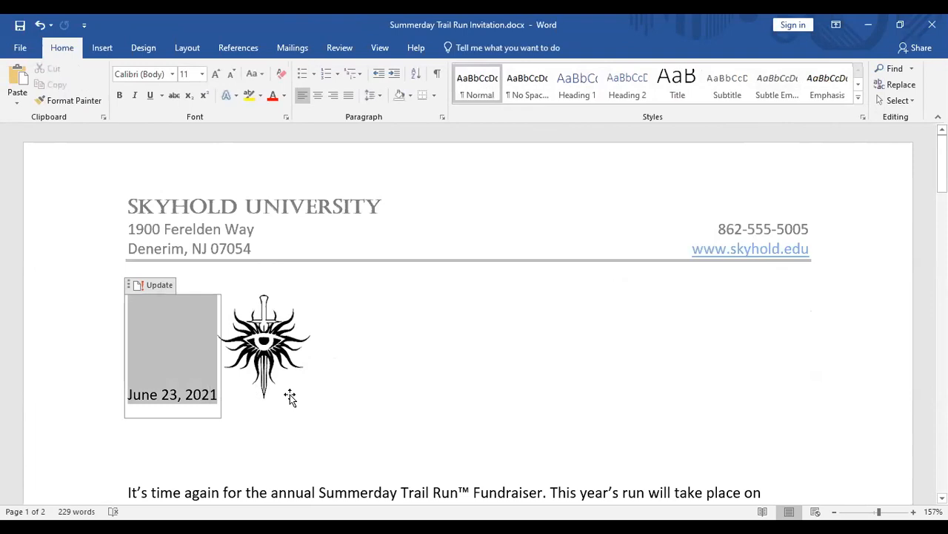
key(Right)
key(Tab)
key(Tab)
key(Tab)
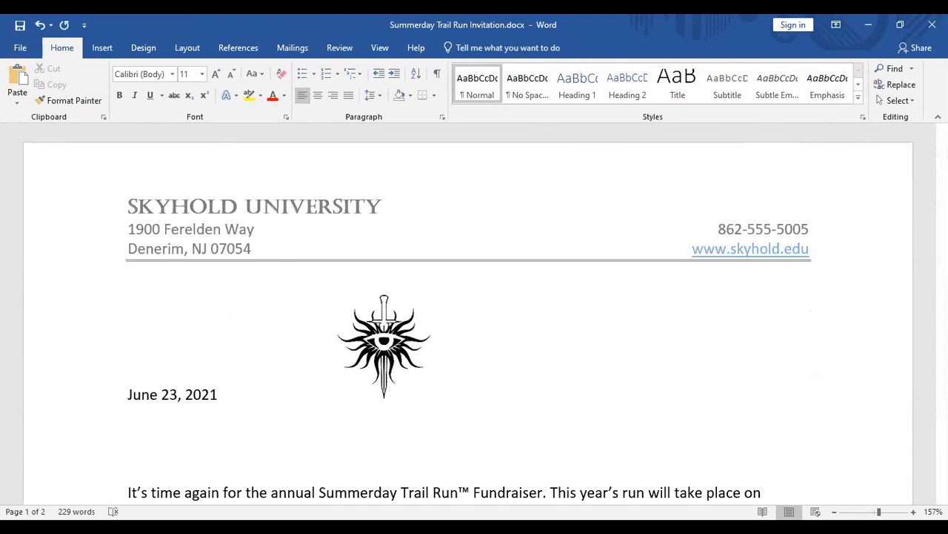
key(BackSpace)
key(BackSpace)
key(BackSpace)
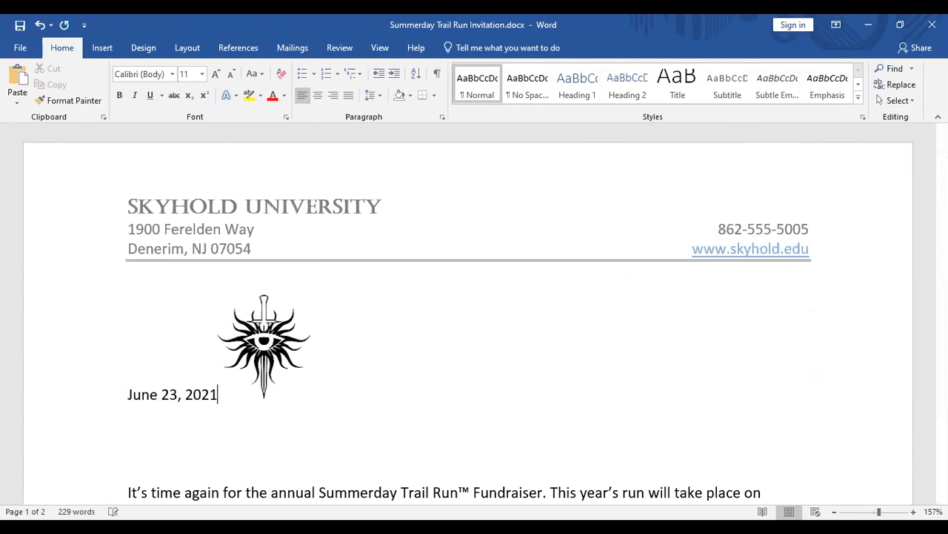
- Position the first page's logo at the top right of the page with square text wrapping
drag(87, 396, 223, 341)
click(223, 341)
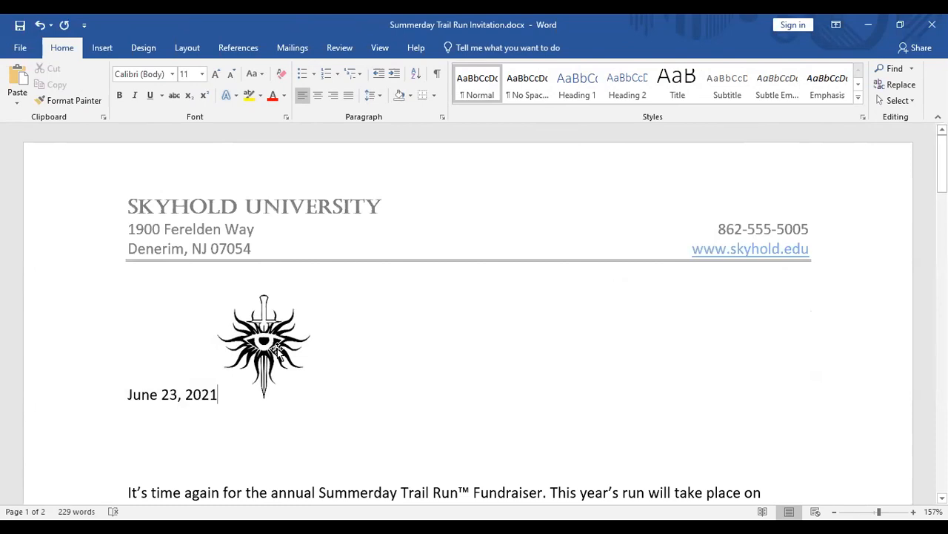
click(467, 47)
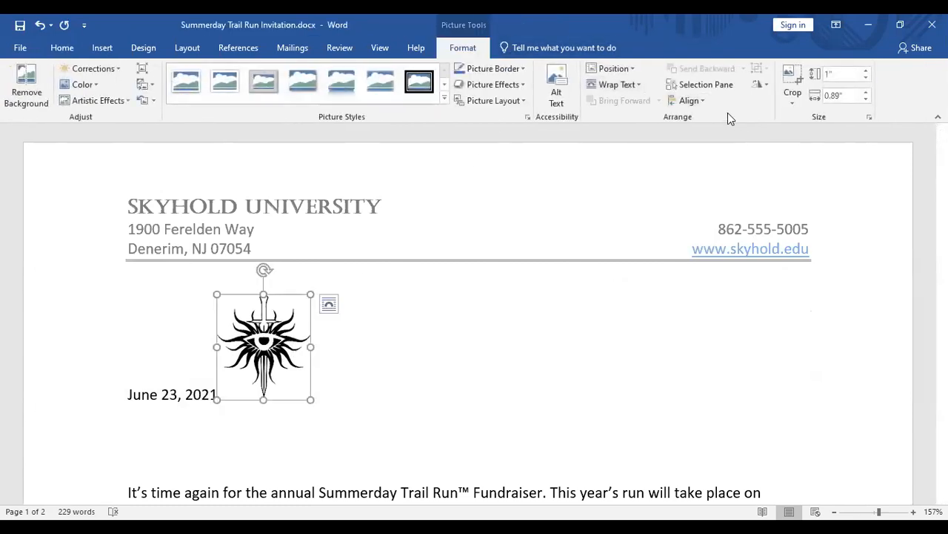
click(617, 67)
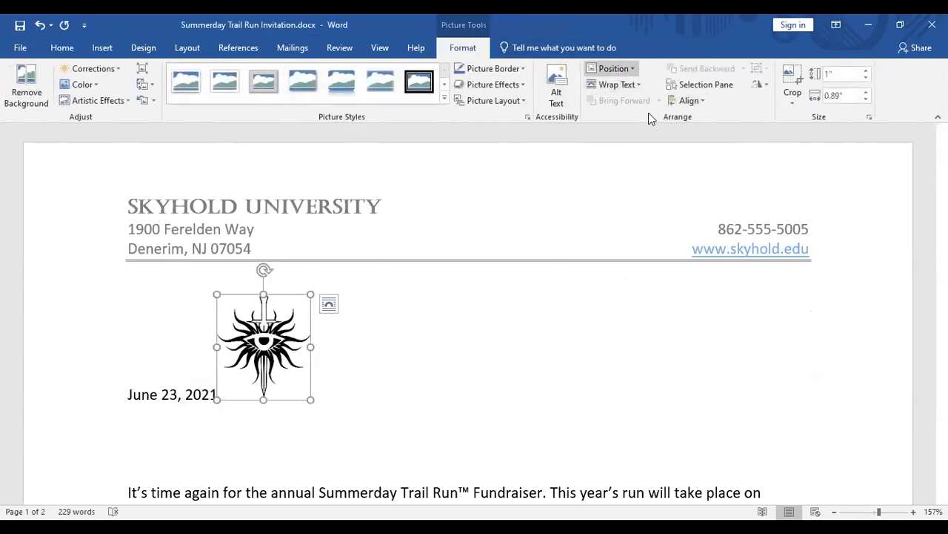
click(672, 165)
click(655, 347)
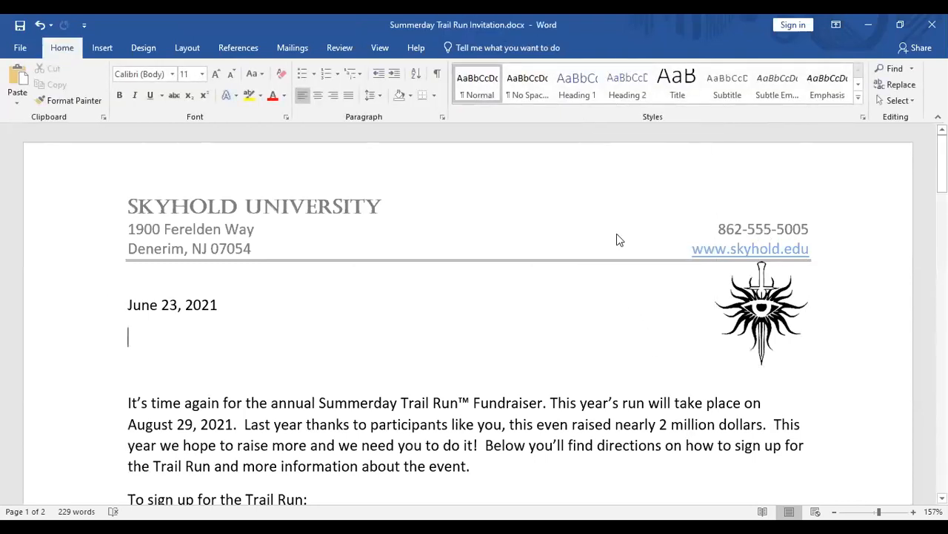
- Examine the logo's horizontal and vertical alignment settings in the advanced layout options without changing them
click(761, 335)
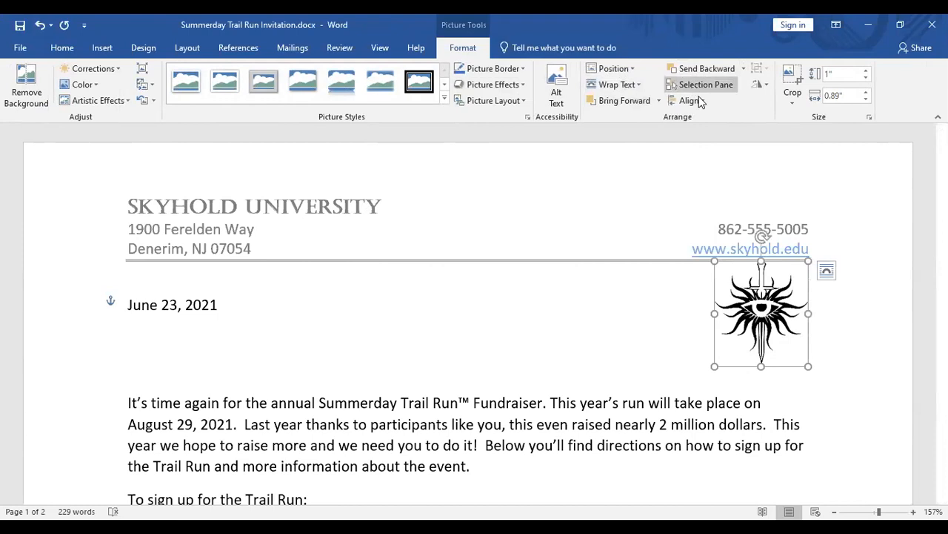
click(634, 71)
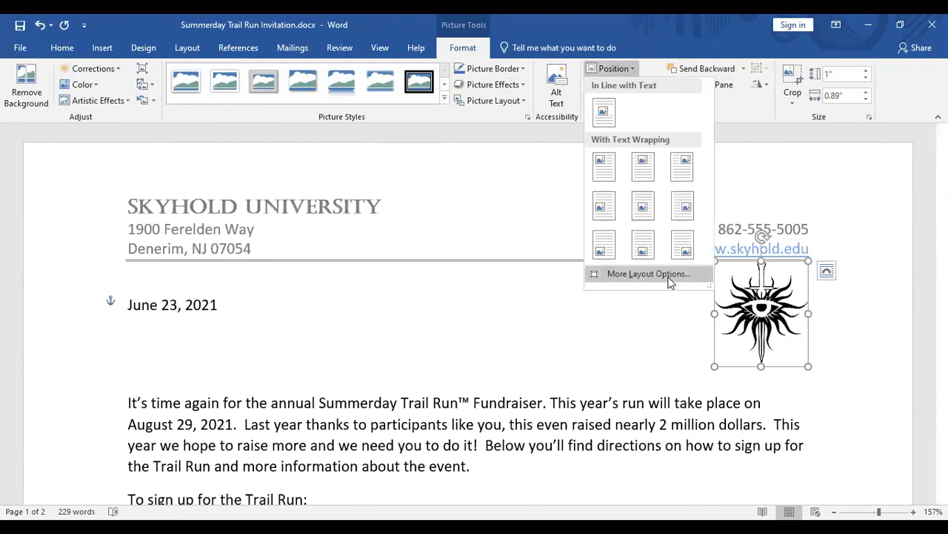
click(649, 274)
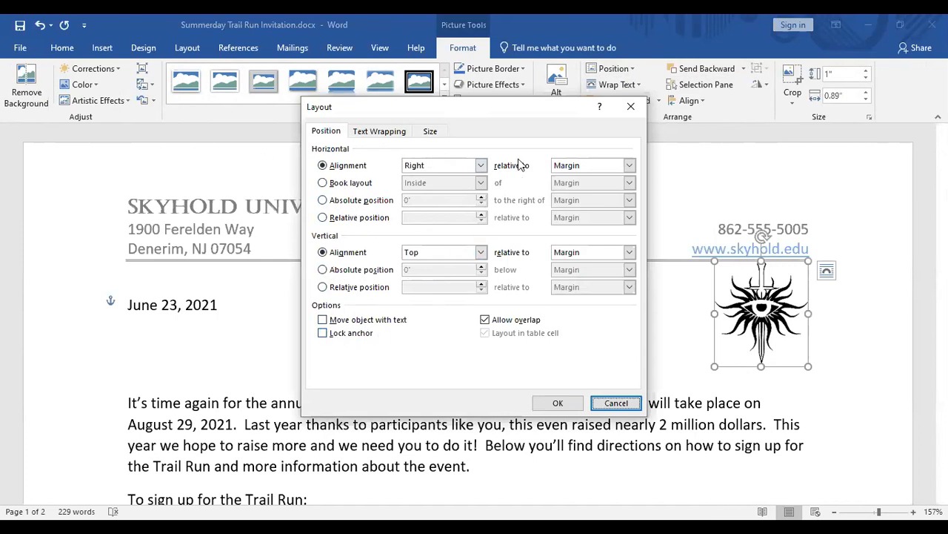
click(625, 412)
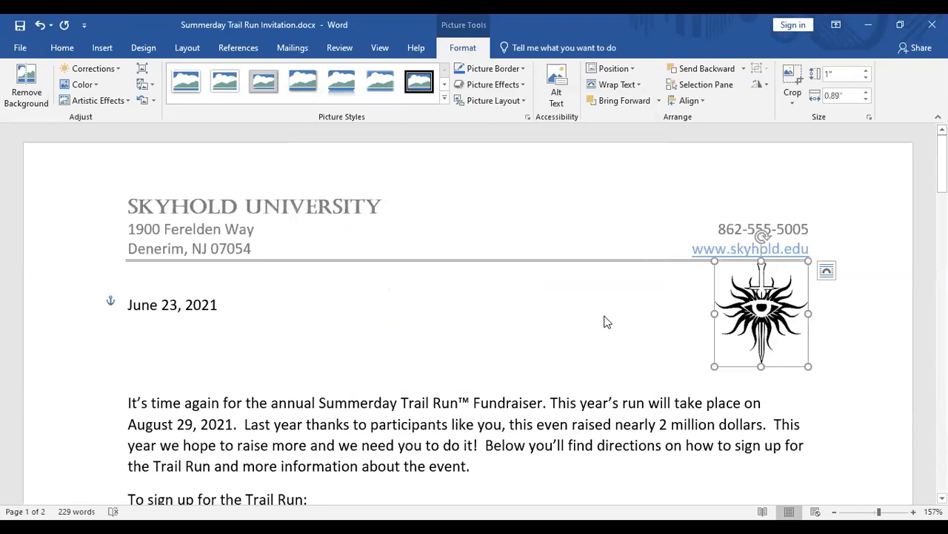
- Left-align the empty paragraph below the second page's letterhead
scroll(601, 326, down, 5)
scroll(602, 314, down, 15)
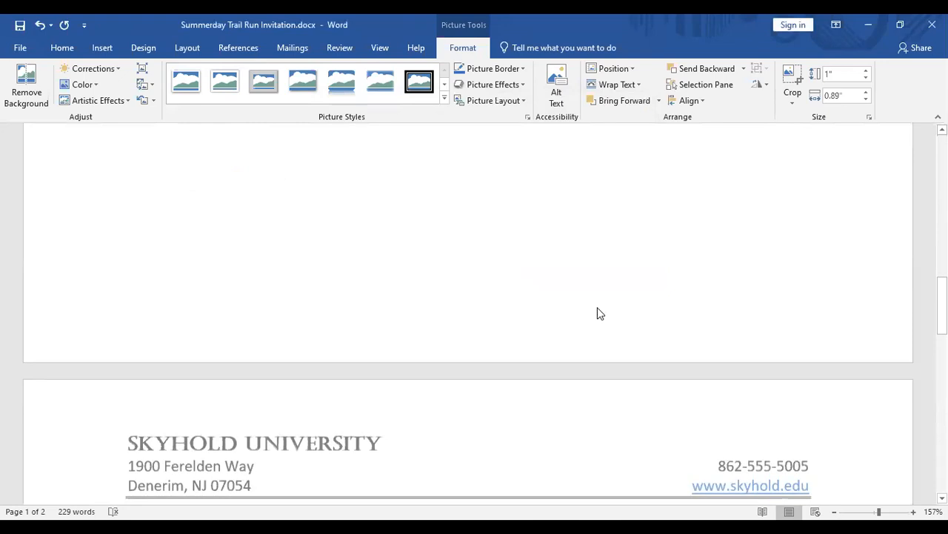
click(482, 187)
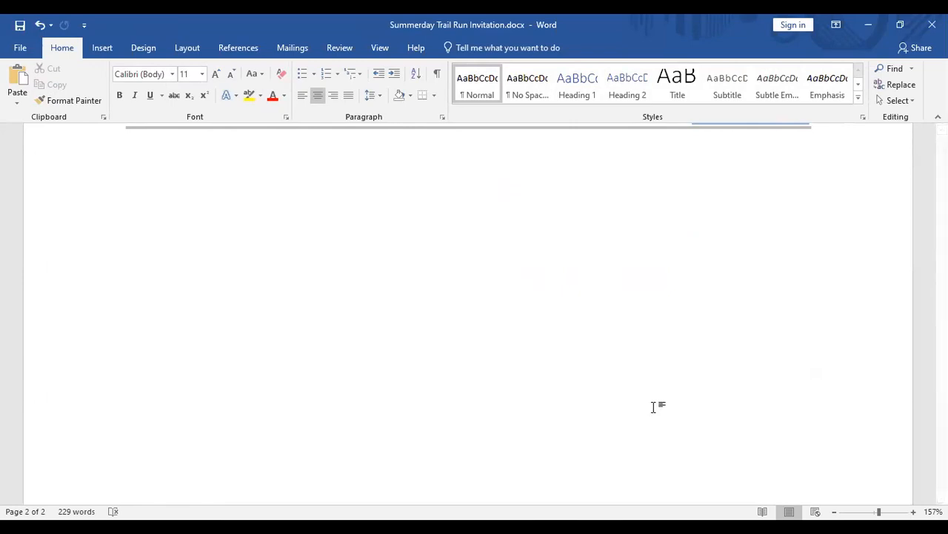
key(ctrl+l)
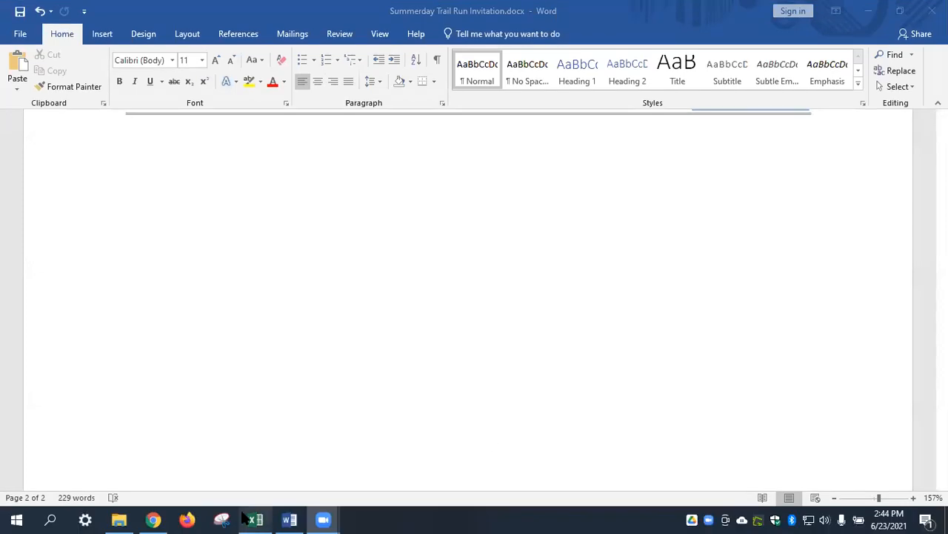
- Switch to Excel to view the registrants worksheet's column headings, and return to the Word letter
click(256, 519)
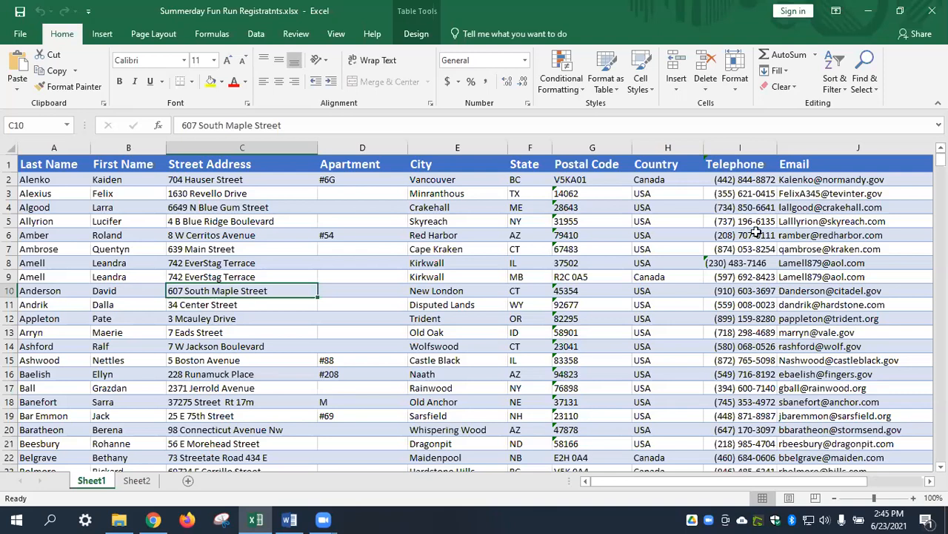
click(290, 518)
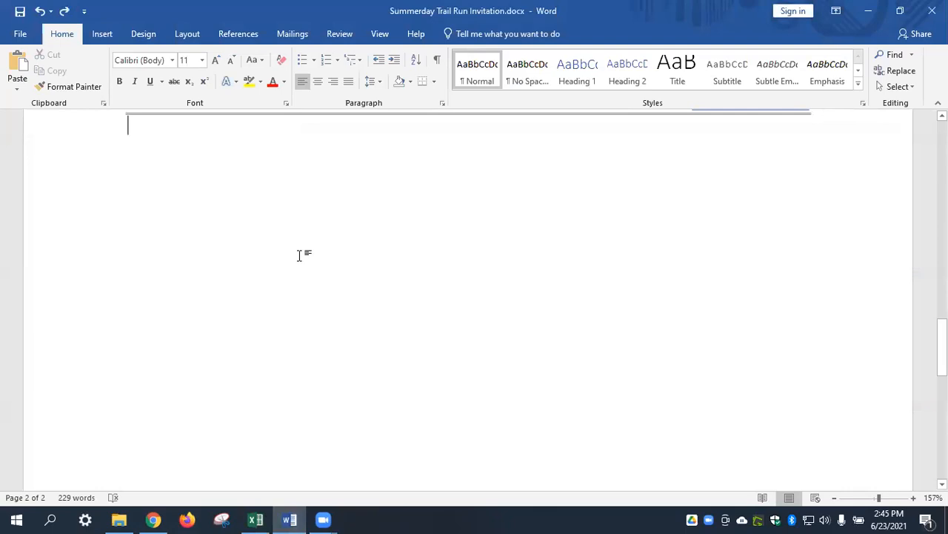
- Add a blank line below the second page's letterhead and insert a table with two columns and seven rows
key(Return)
click(111, 37)
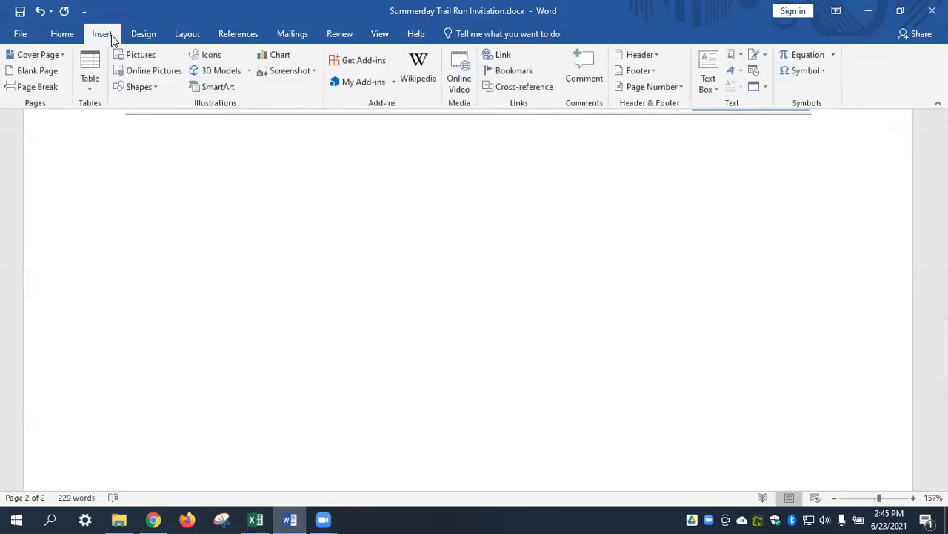
click(89, 89)
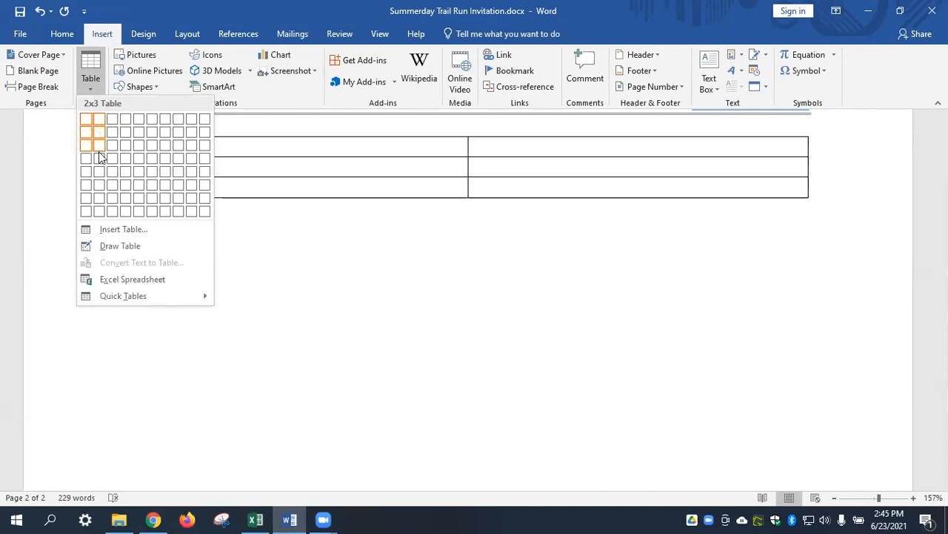
click(102, 197)
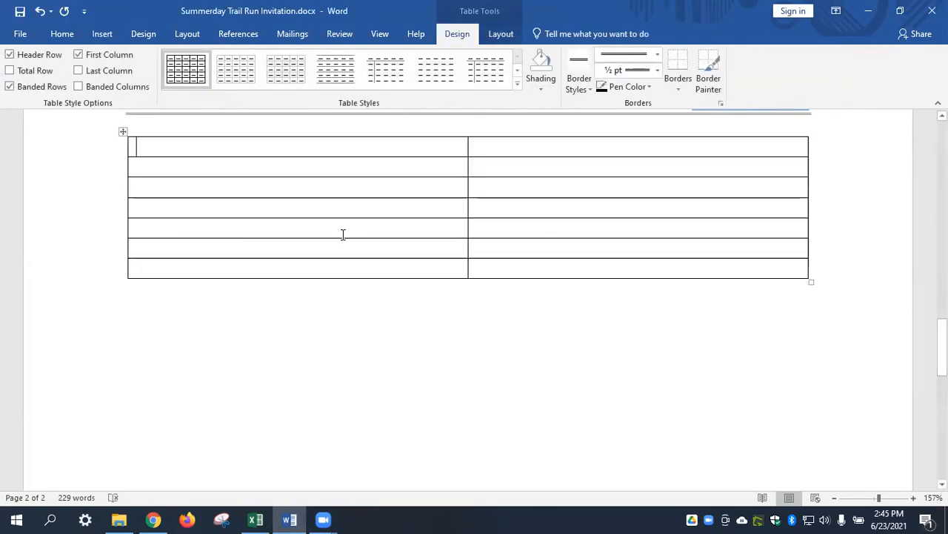
- Enter "2021 Summerday Trail Run Registration" in the table's first cell
scroll(343, 234, up, 1)
scroll(343, 233, up, 1)
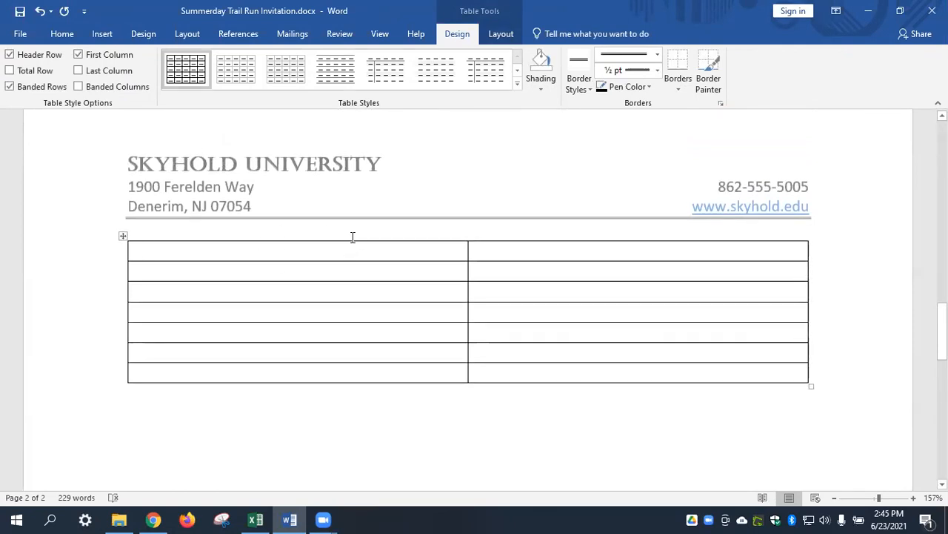
text(202)
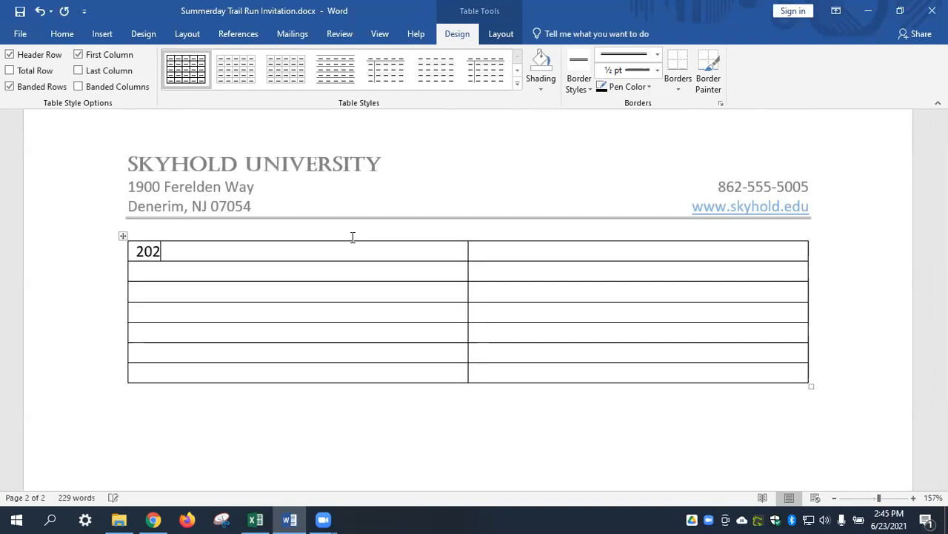
text(1 Summerday Trai)
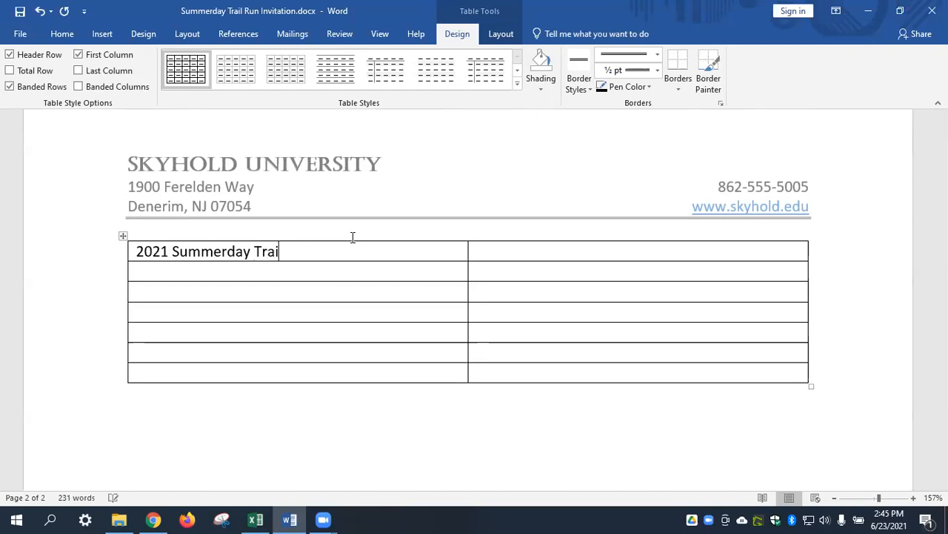
text(l Run Registration)
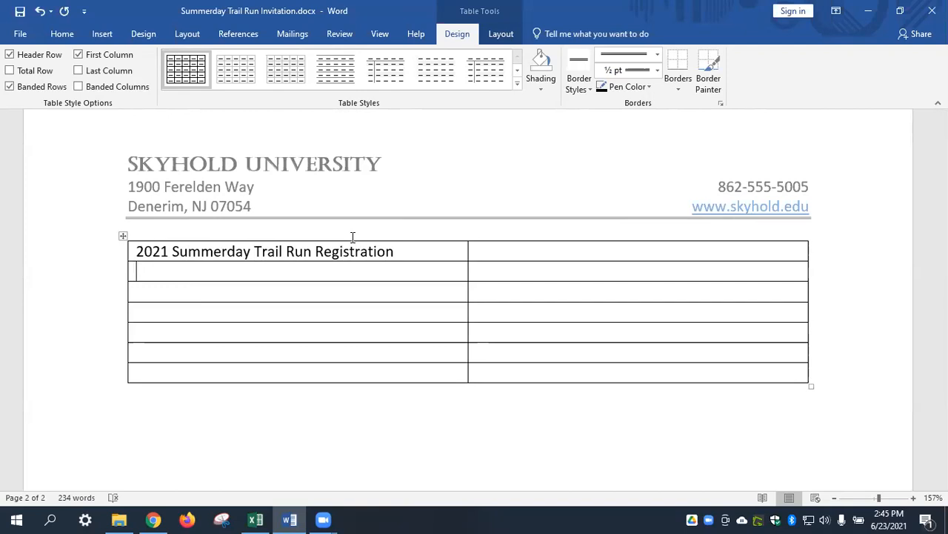
- Enter the labels "Last Name" and "First Name" in the first column's second and third rows
text(Last Name)
key(Return)
key(BackSpace)
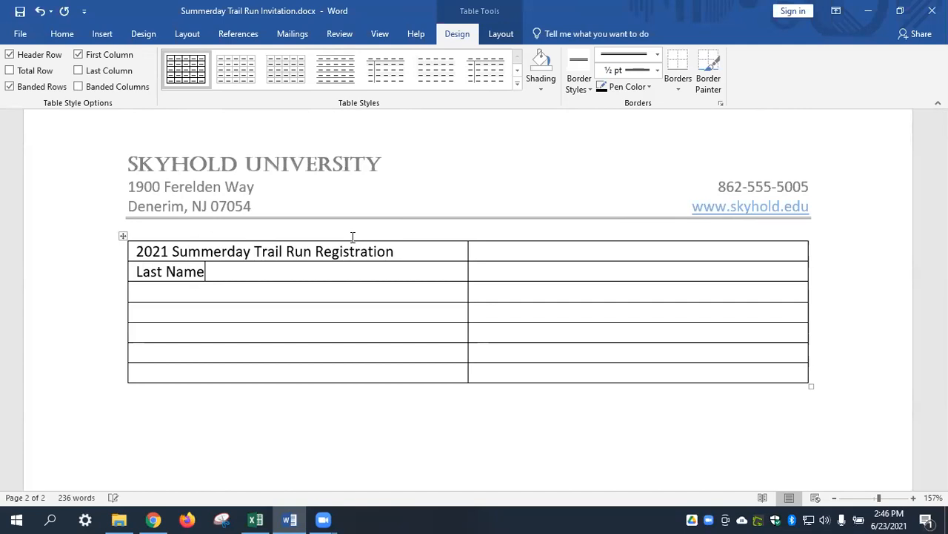
key(Tab)
key(Tab)
text(First Name)
key(Tab)
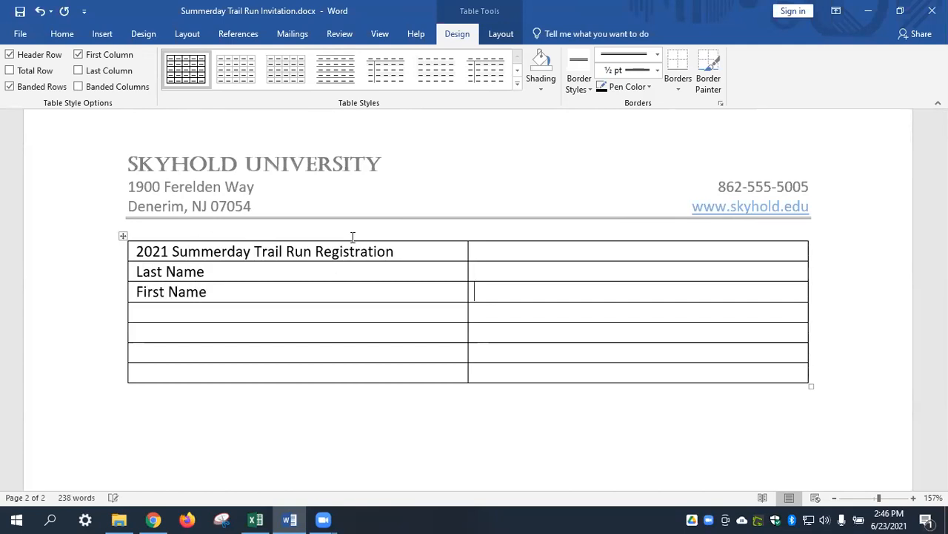
- Enter the labels "Street Address" and "City/State/Zip" in the first column's fourth and fifth rows
key(Tab)
text(Street )
text(Addre)
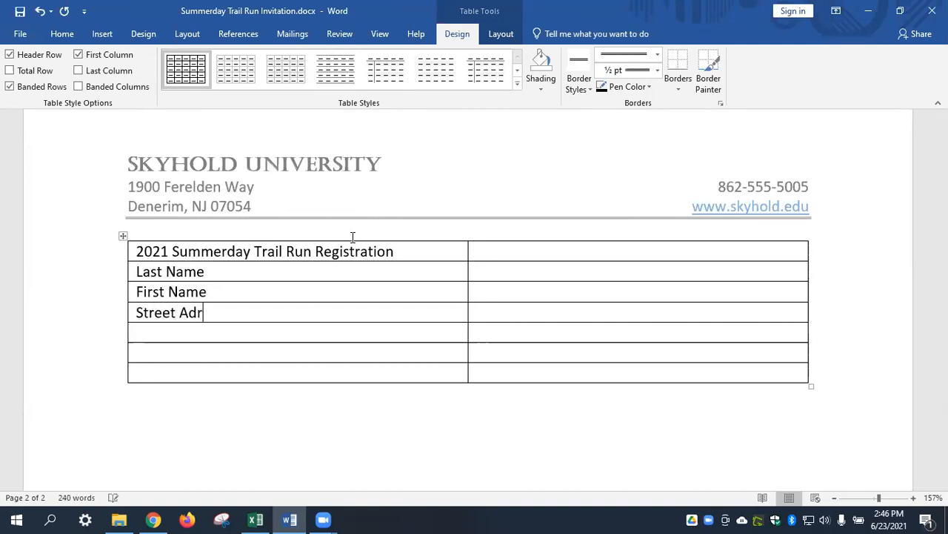
text(ss)
key(Tab)
key(Tab)
text(Ct)
key(BackSpace)
text(ity,)
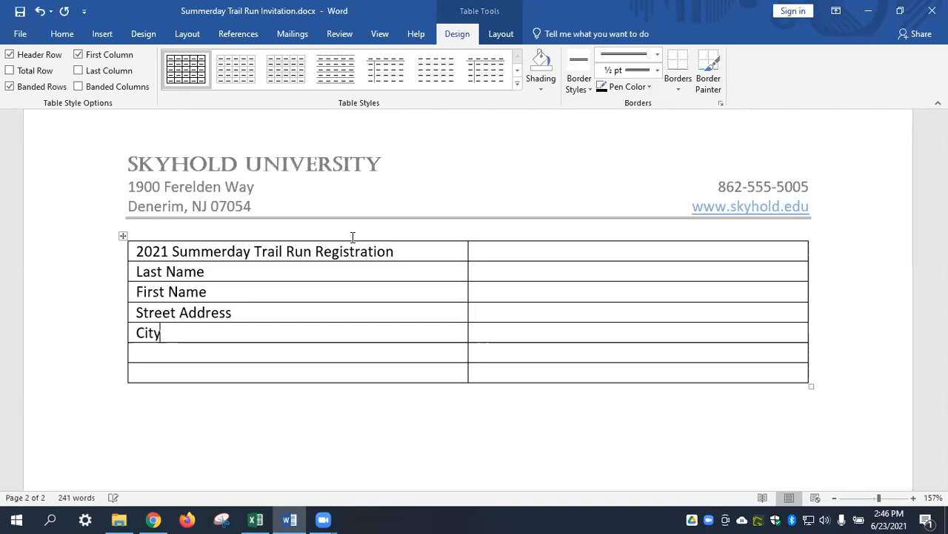
key(BackSpace)
key(BackSpace)
text(/State/Zip)
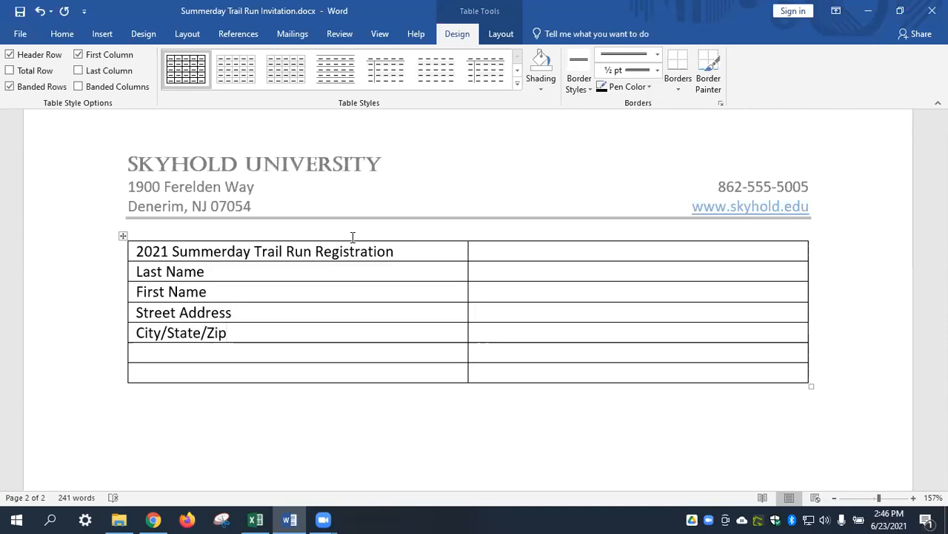
- Enter the labels "Country" and "Phone" in the first column's sixth and seventh rows
key(Tab)
text(q)
key(BackSpace)
key(Tab)
text(Country)
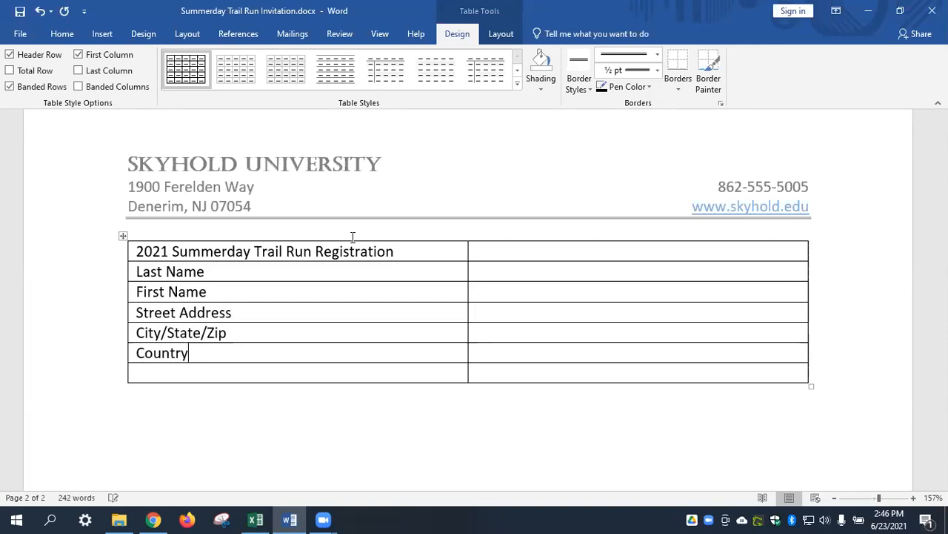
key(Tab)
text(Phone)
key(Tab)
- Add two rows at the end of the table, labelled "Email" and "Shirt Size" in the first column
key(Tab)
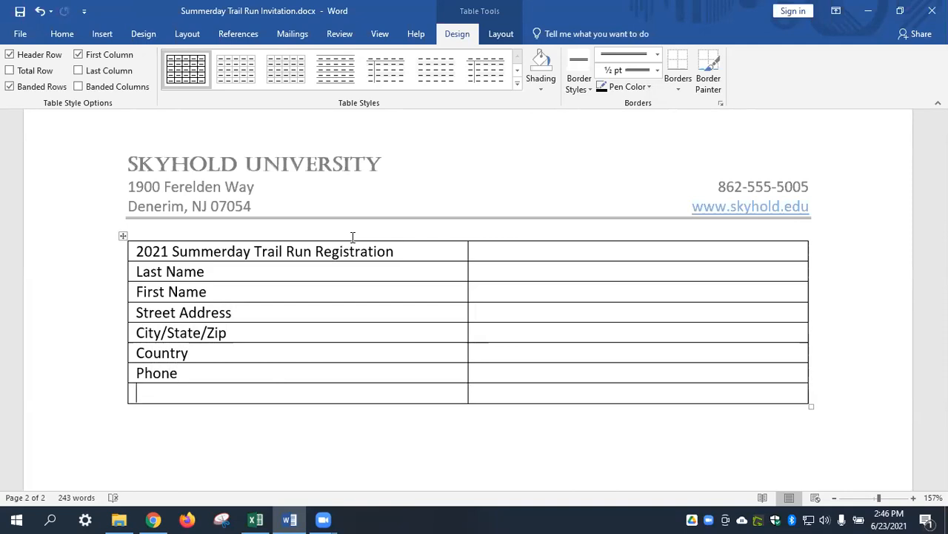
text(Email)
key(Tab)
key(Tab)
text(Shirt Z)
key(BackSpace)
text(Size)
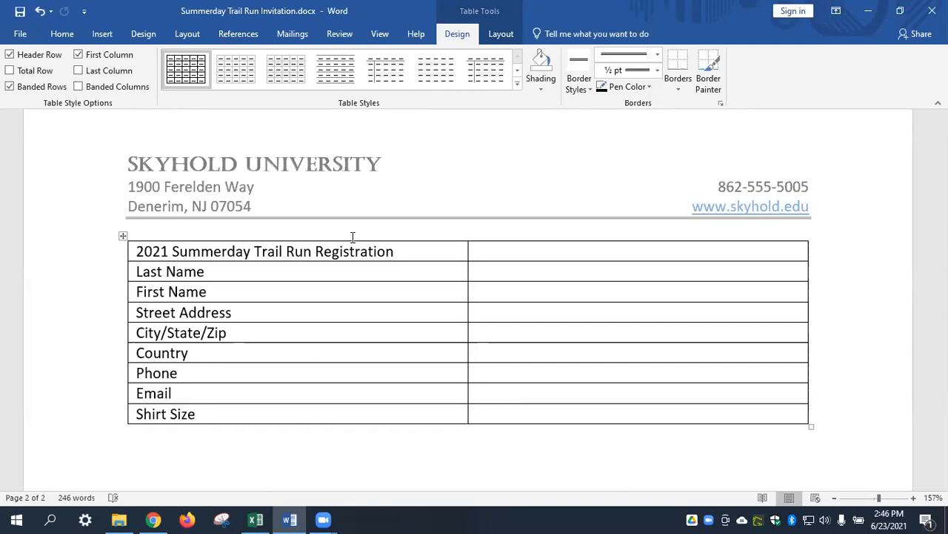
- Remove all borders from the entire registration table
drag(131, 243, 605, 408)
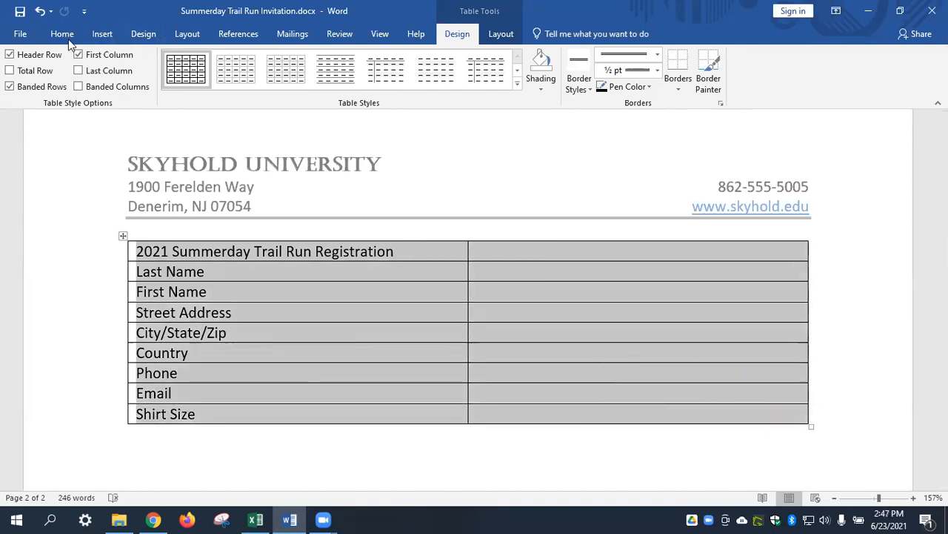
click(676, 85)
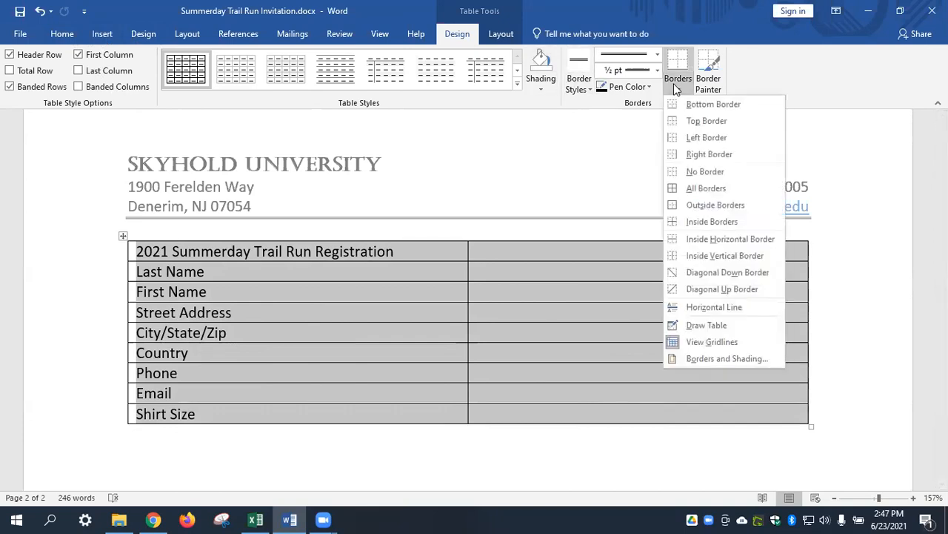
click(704, 172)
click(560, 327)
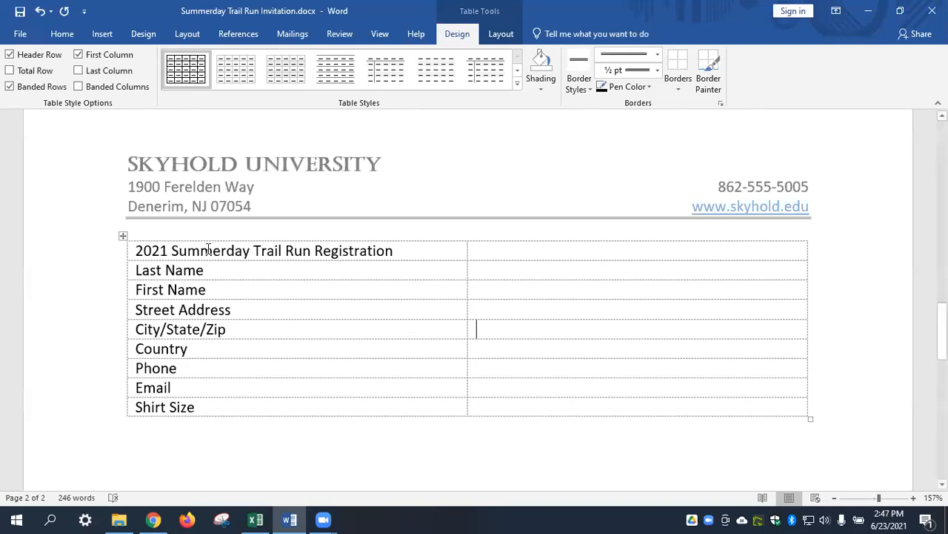
- Merge the two cells of the table's first row, holding "2021 Summerday Trail Run Registration", into one cell
click(130, 252)
drag(135, 251, 604, 247)
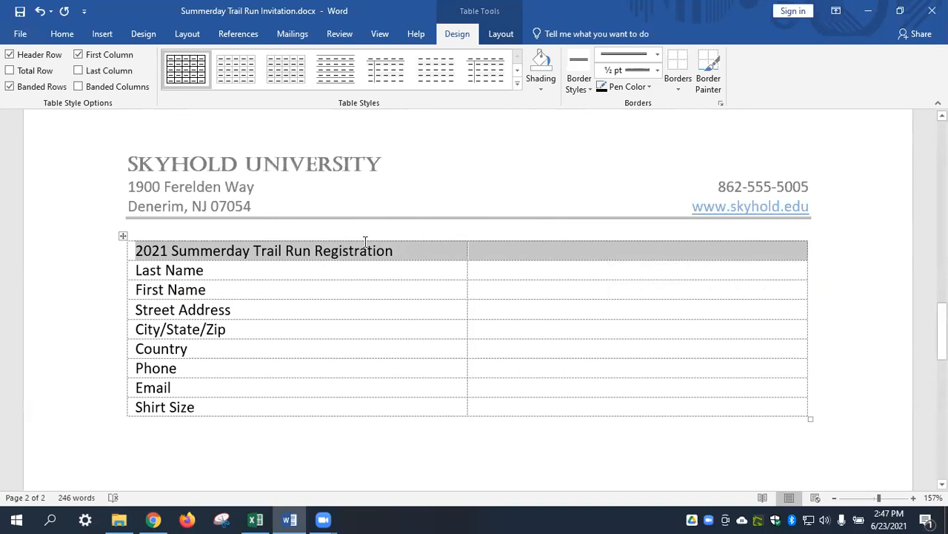
click(62, 34)
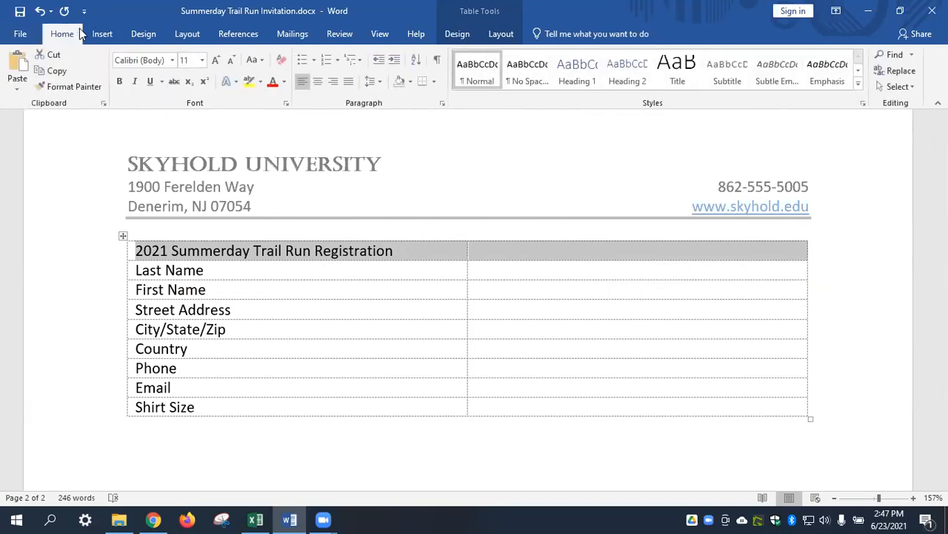
click(486, 12)
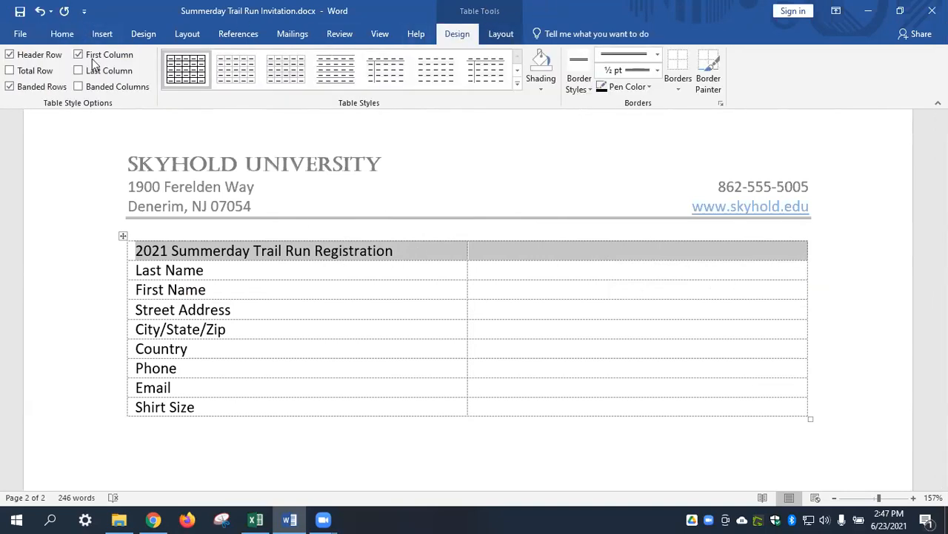
click(501, 34)
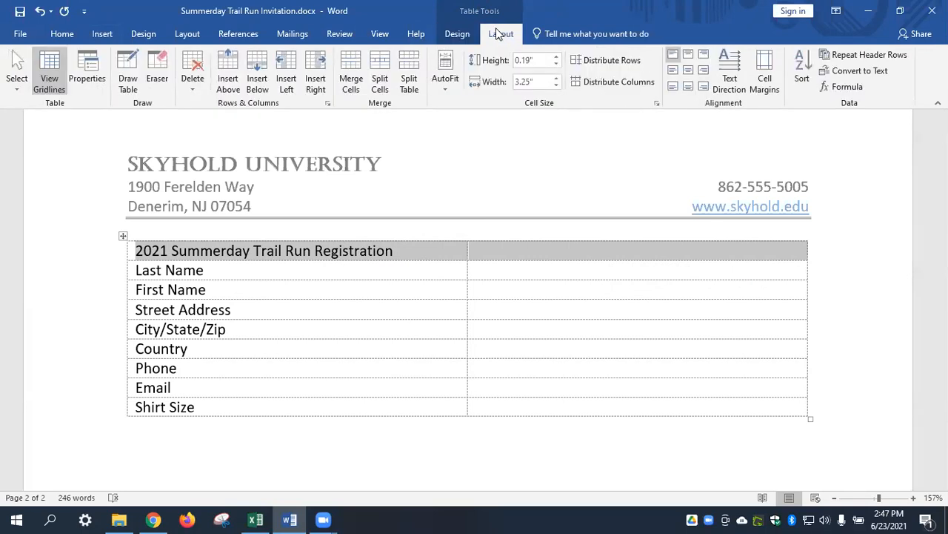
click(351, 72)
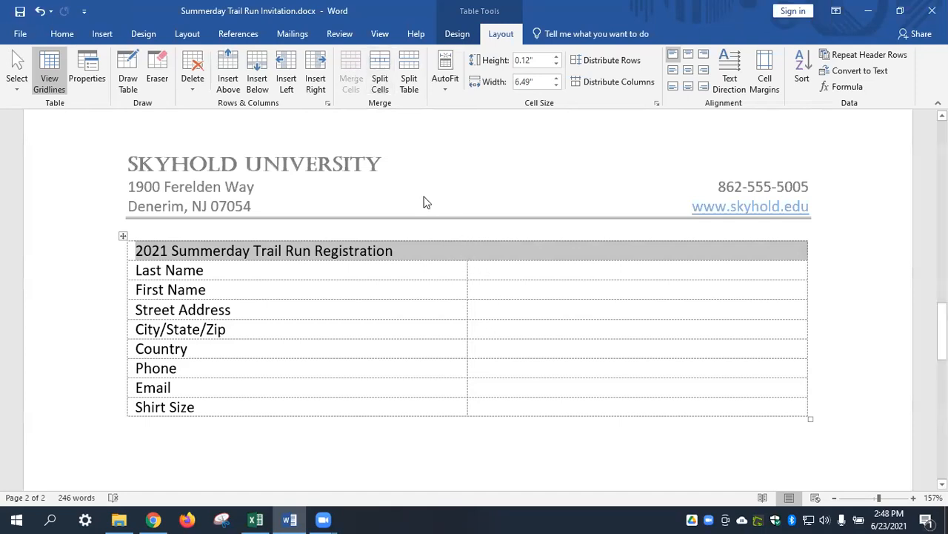
- Make the "2021 Summerday Trail Run Registration" heading bold and enlarge it to 16 pt
click(63, 34)
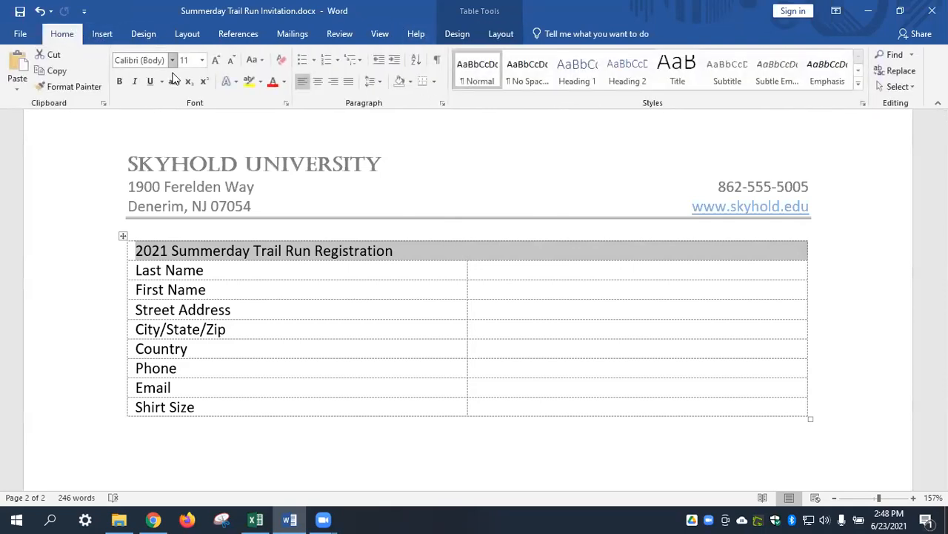
click(120, 81)
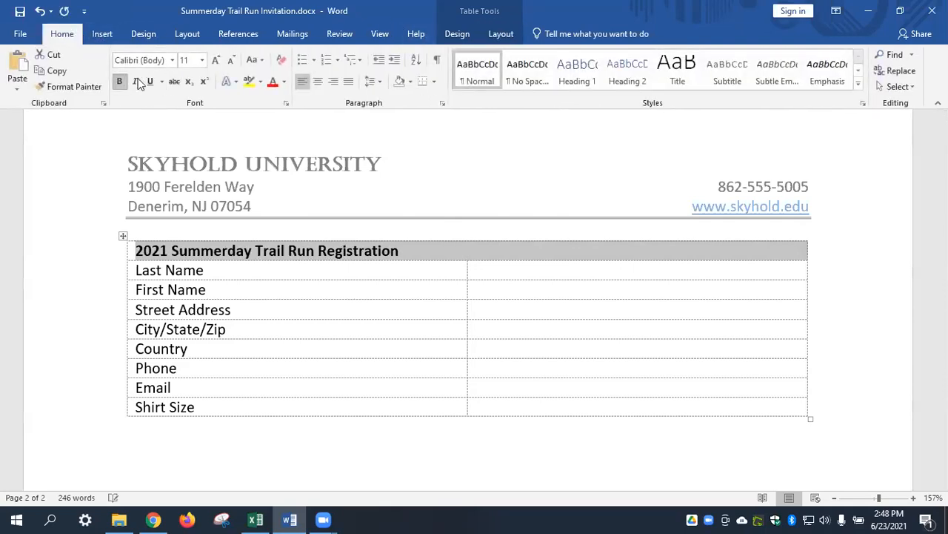
click(213, 60)
click(215, 61)
click(215, 60)
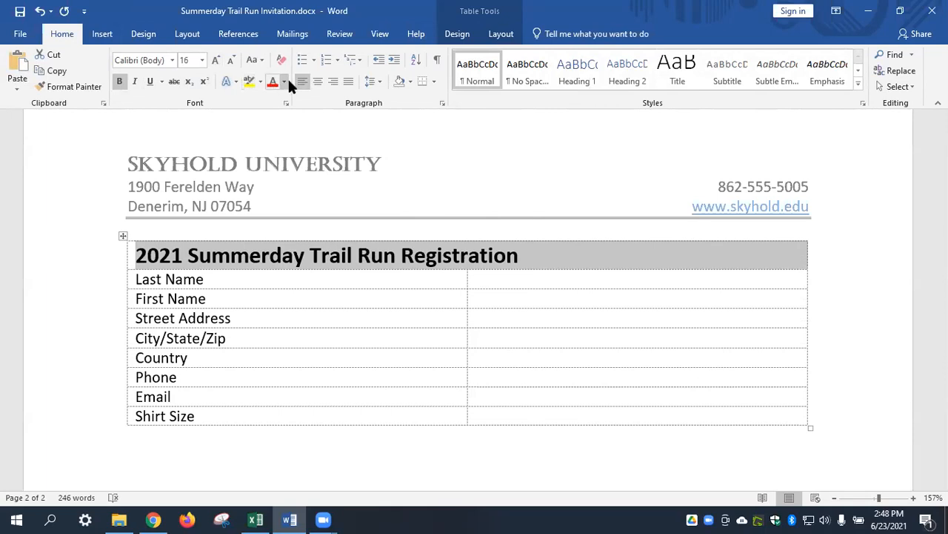
- Shade the table's heading row light blue and centre its text
click(409, 77)
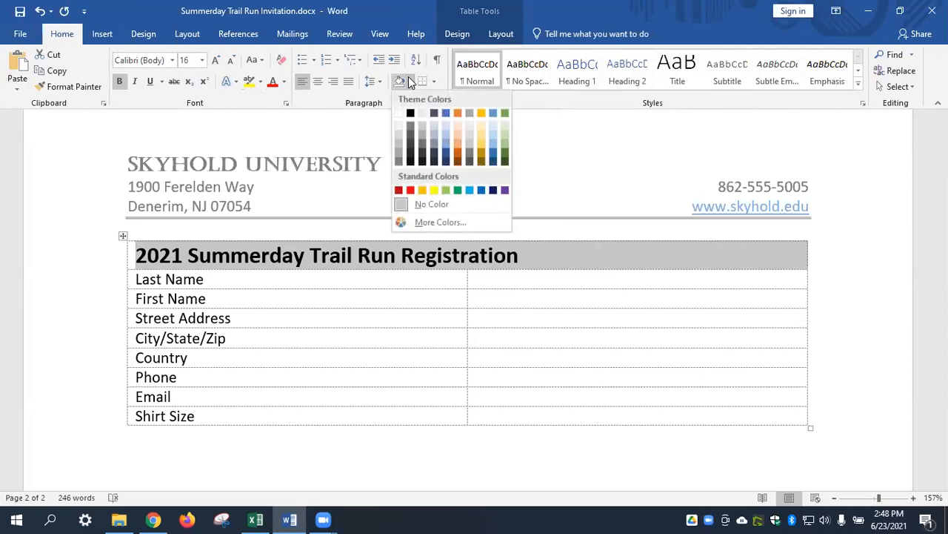
click(440, 140)
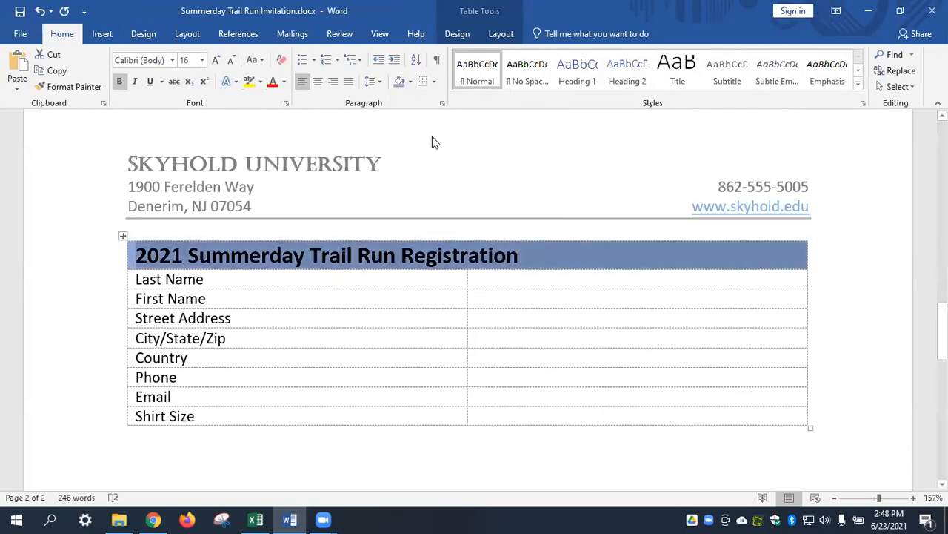
click(319, 81)
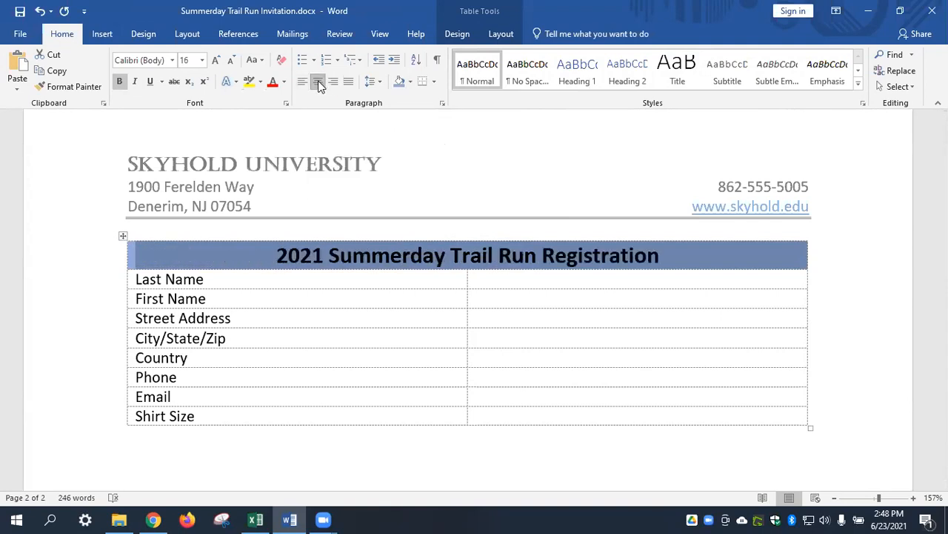
click(422, 298)
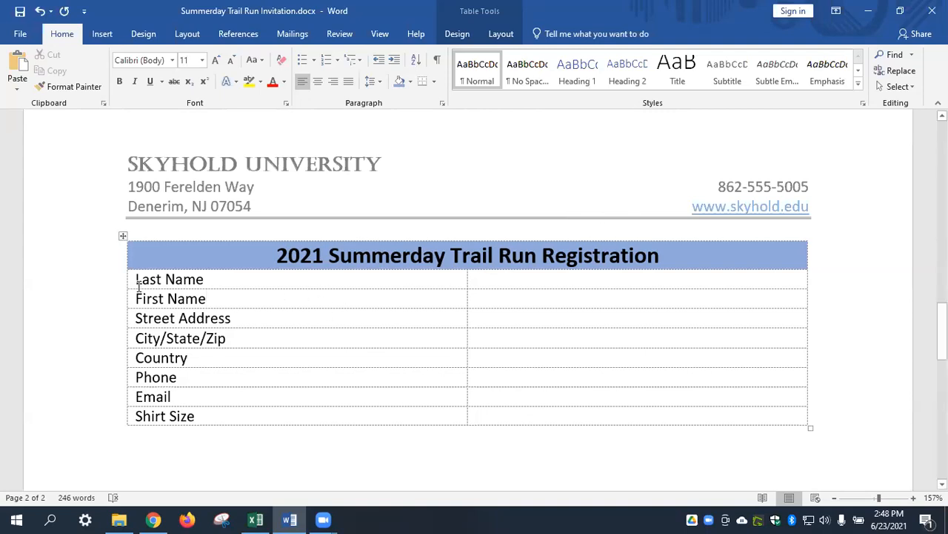
- Set the labels from "Last Name" to "Shirt Size" to 12 pt and narrow their column to just beyond the longest label
drag(130, 280, 144, 416)
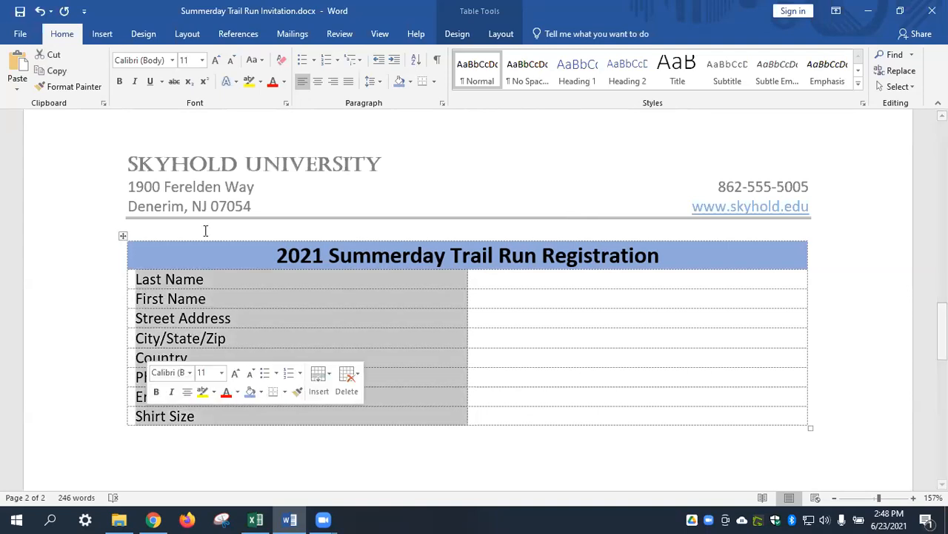
click(212, 62)
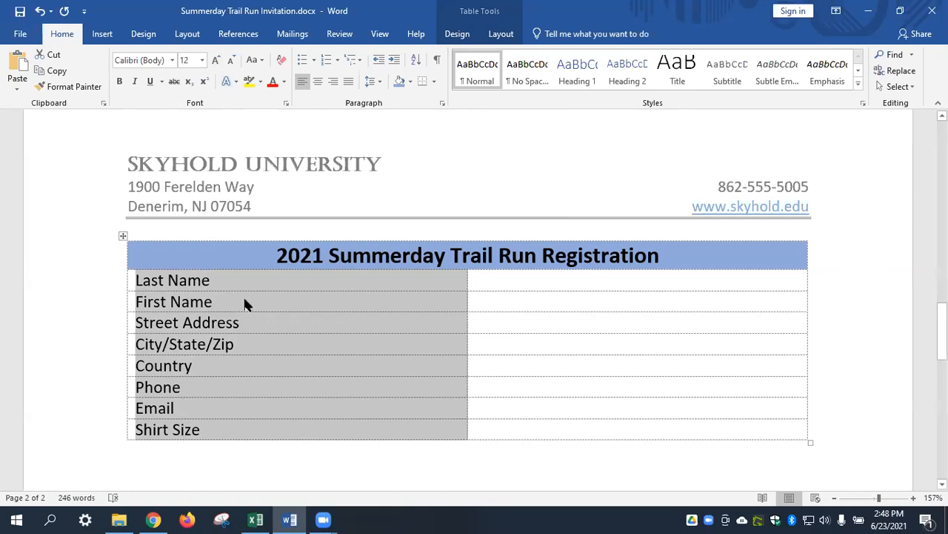
click(245, 300)
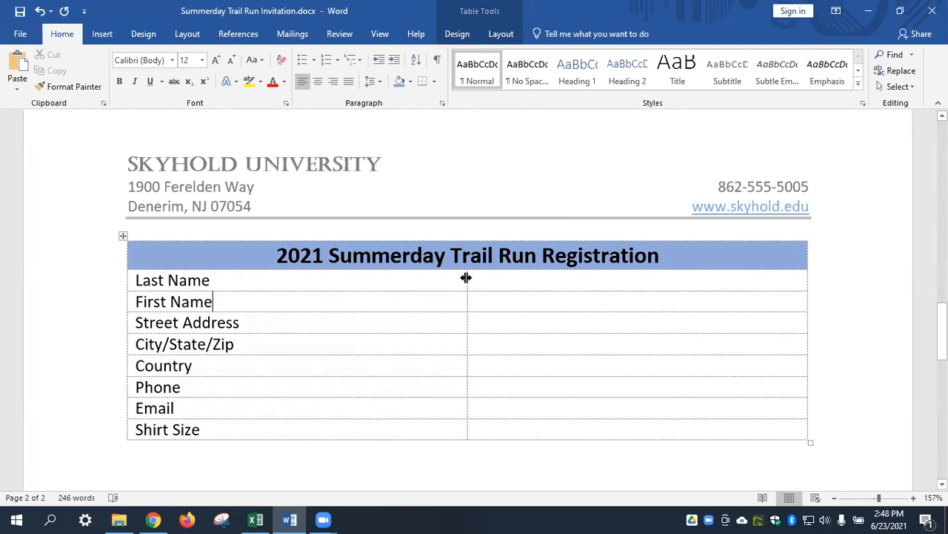
drag(466, 277, 317, 290)
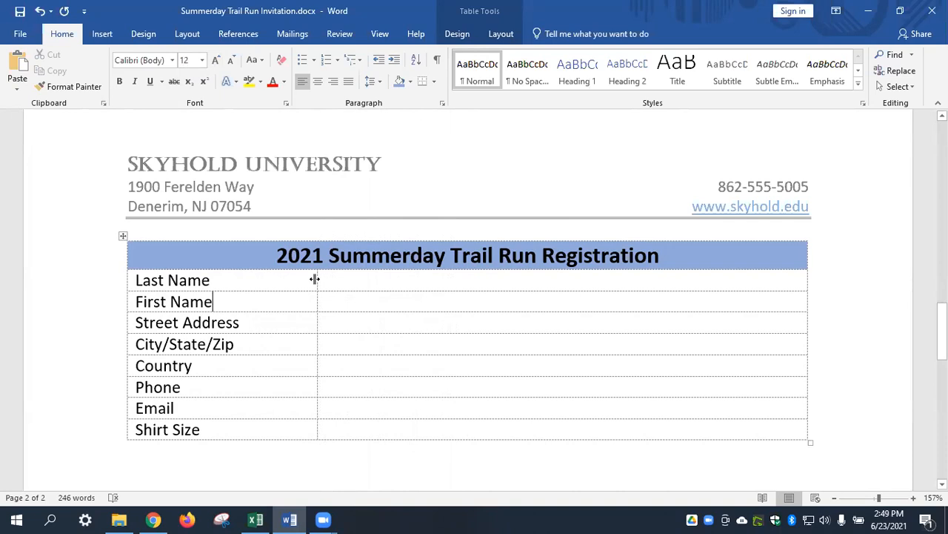
drag(316, 279, 256, 291)
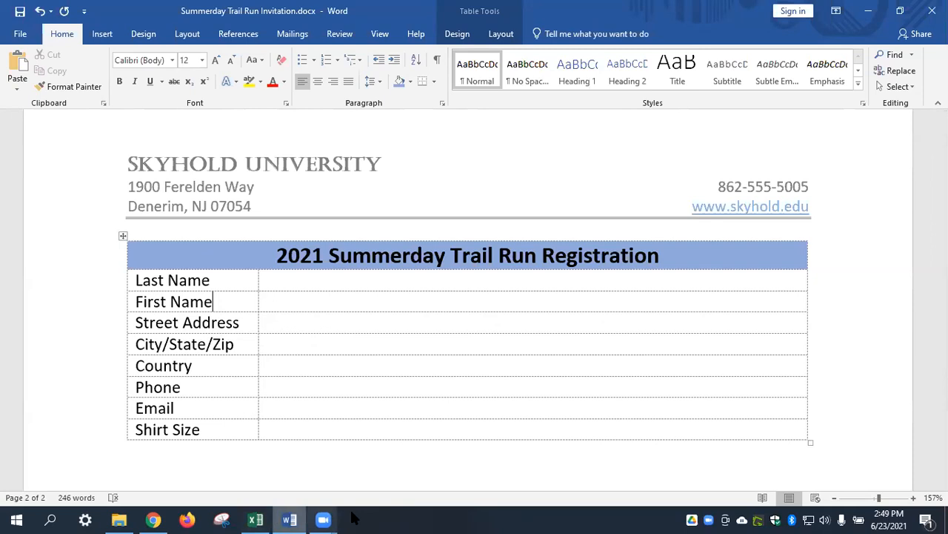
- Check the registrants' address columns in the Excel workbook, return to Word, and split the blank Street Address cell into two columns and one row
click(256, 519)
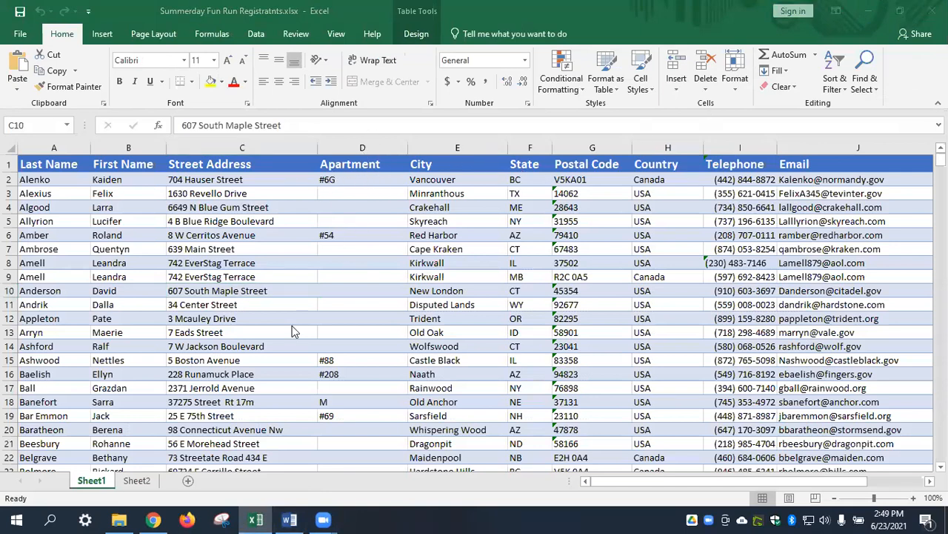
click(289, 518)
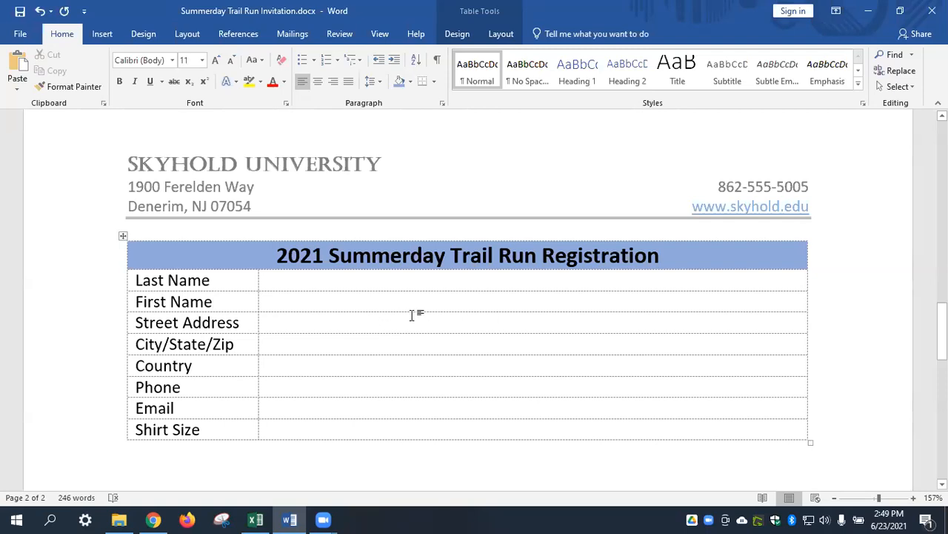
click(461, 34)
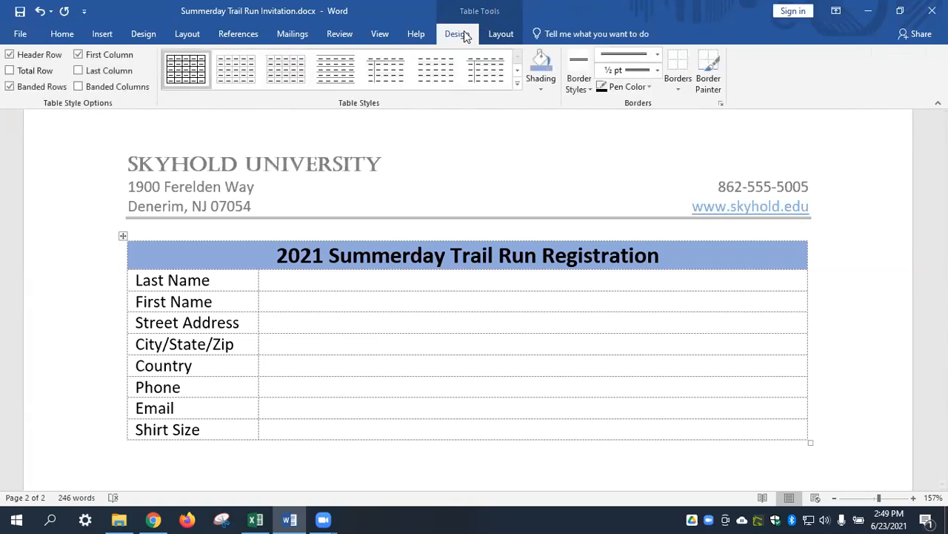
click(499, 34)
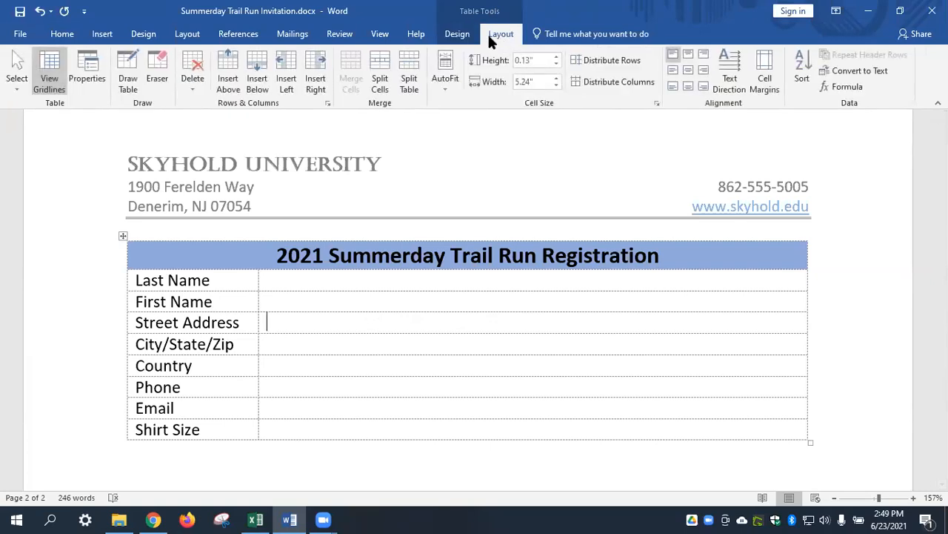
click(381, 86)
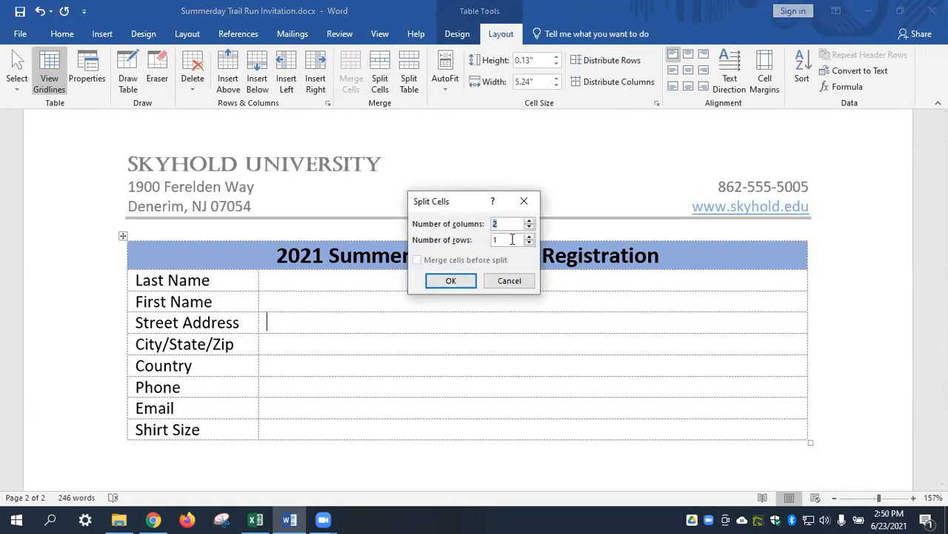
click(462, 278)
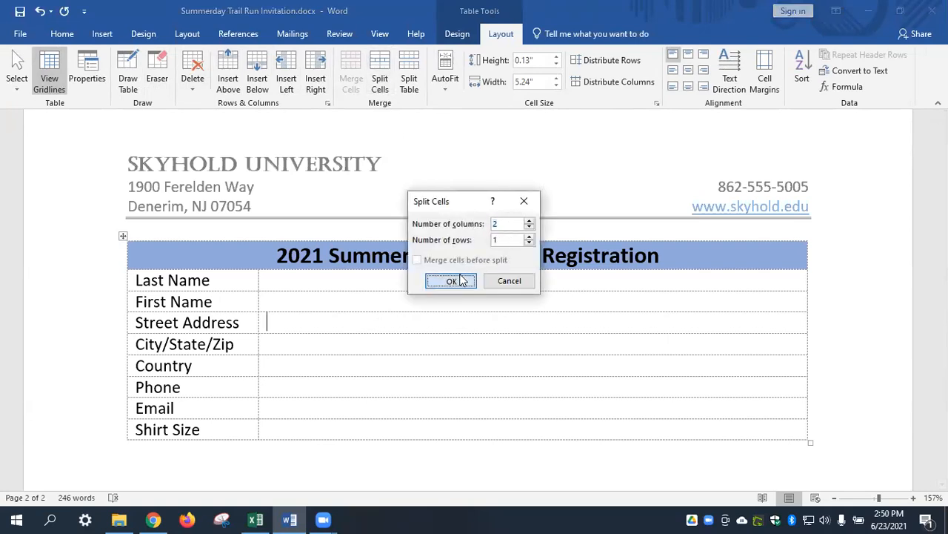
- Enter "Apt." in the new last cell of the Street Address row and set it to 12 pt
click(508, 327)
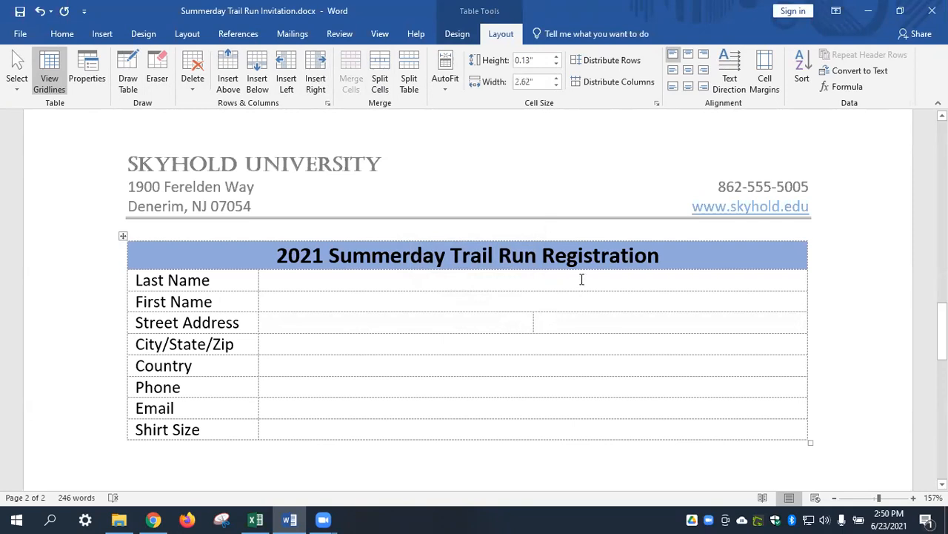
text(Apt.)
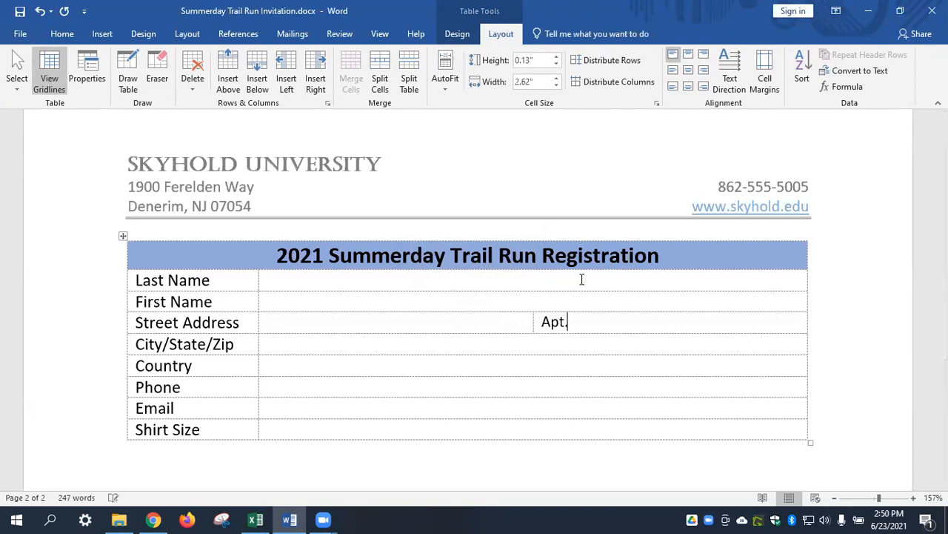
drag(569, 321, 543, 331)
click(62, 34)
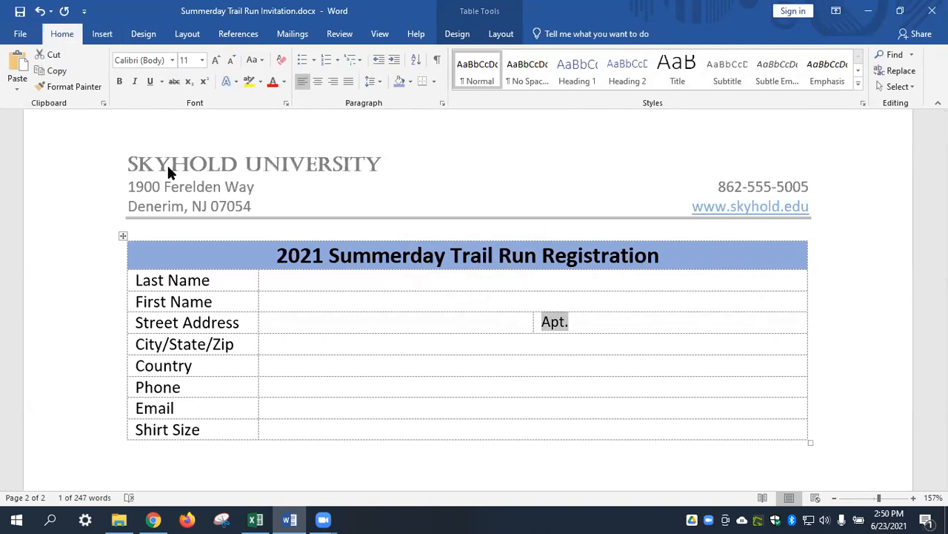
click(119, 82)
click(121, 81)
click(217, 60)
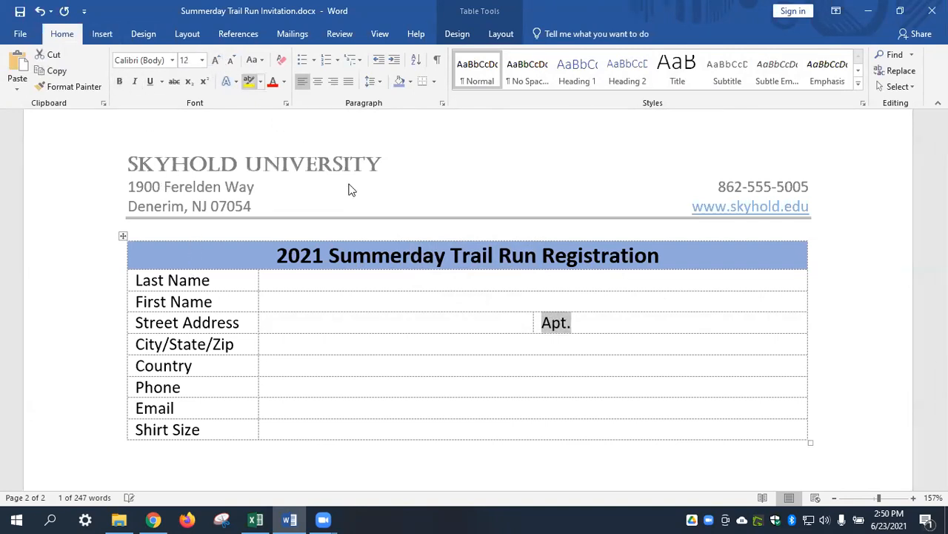
click(577, 328)
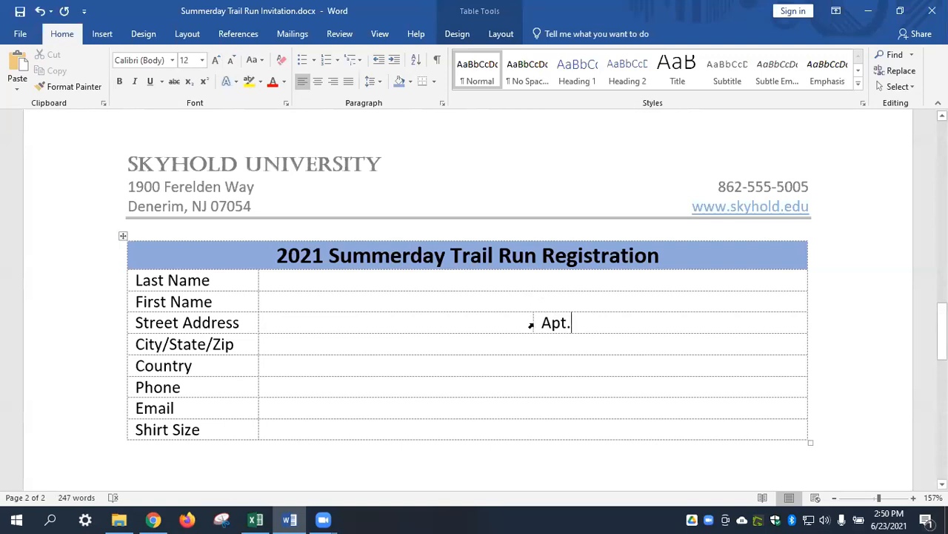
- Narrow the "Apt." cell to about 1.37 inches and split it into two columns
click(533, 325)
drag(536, 321, 665, 328)
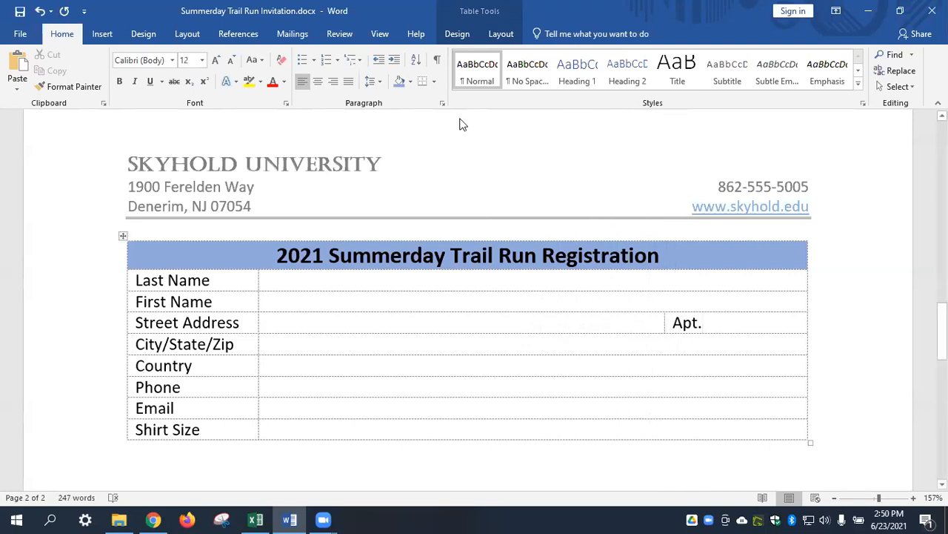
click(492, 12)
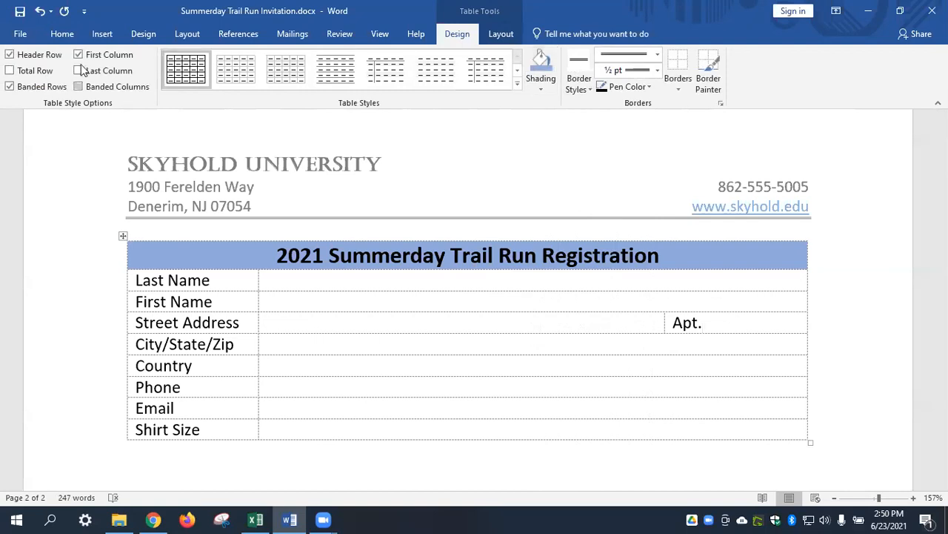
click(509, 33)
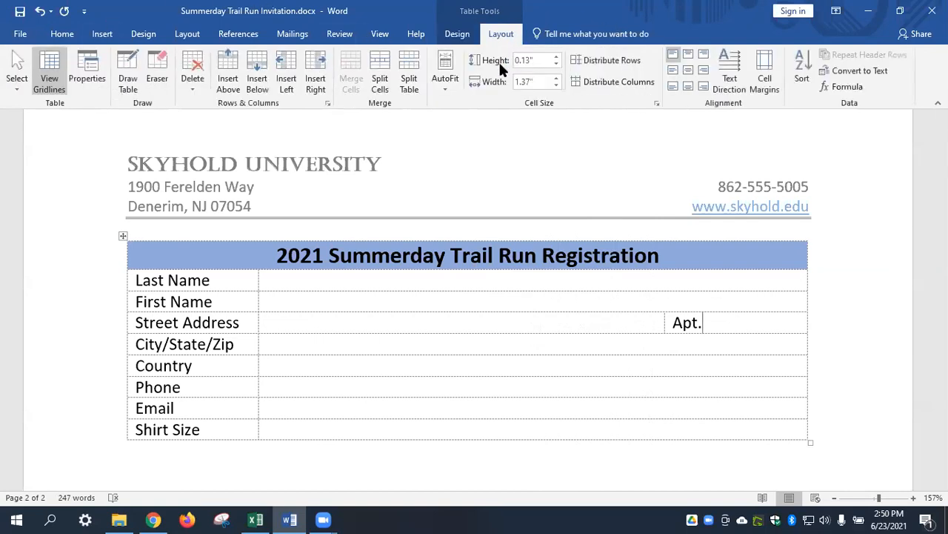
click(369, 78)
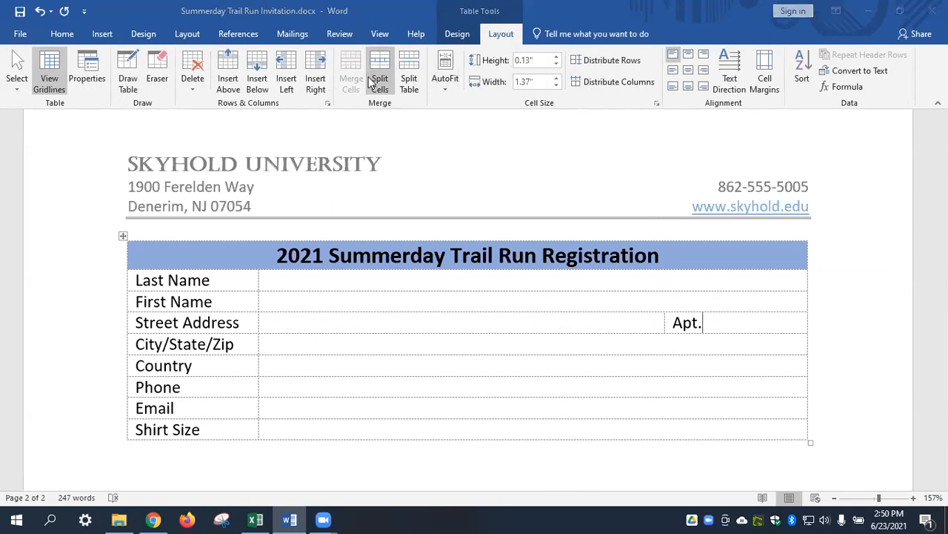
click(452, 281)
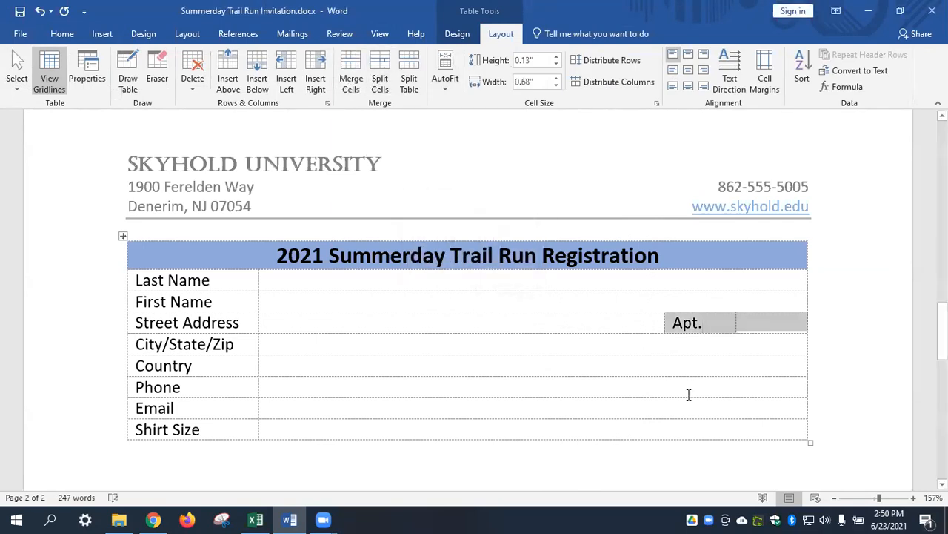
- Narrow the "Apt." label cell to fit its text, widening the blank cell beside it
click(740, 324)
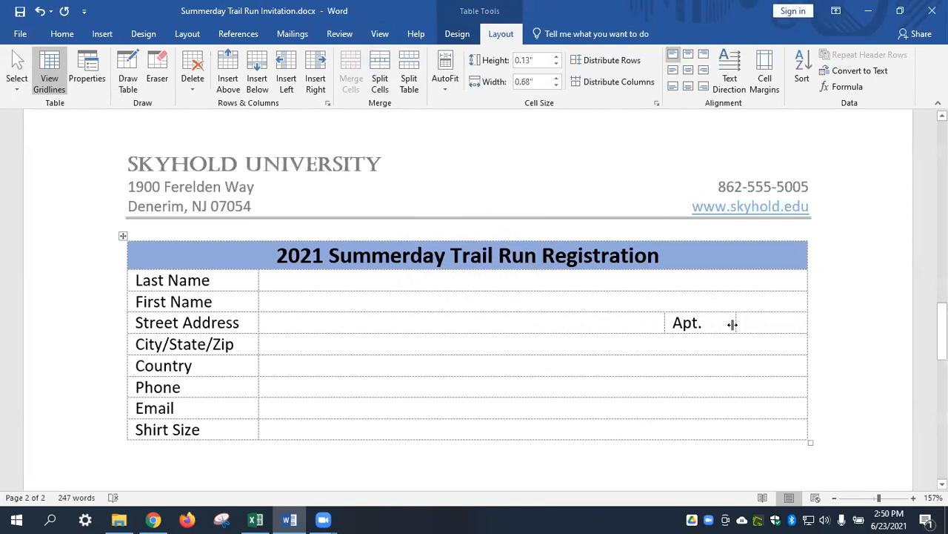
drag(727, 325, 710, 327)
click(320, 366)
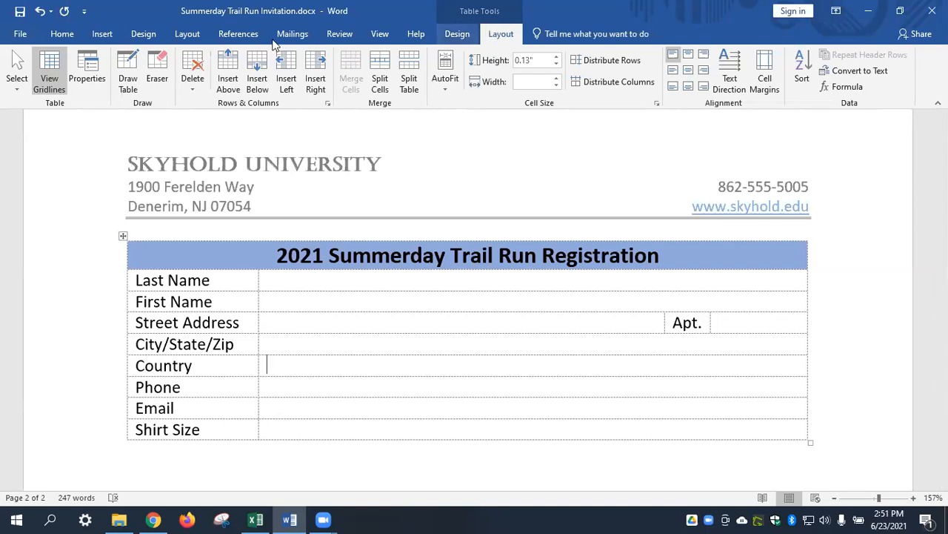
- Split the blank Country cell into two columns and one row, and move the "Phone" label into the new second cell
click(379, 80)
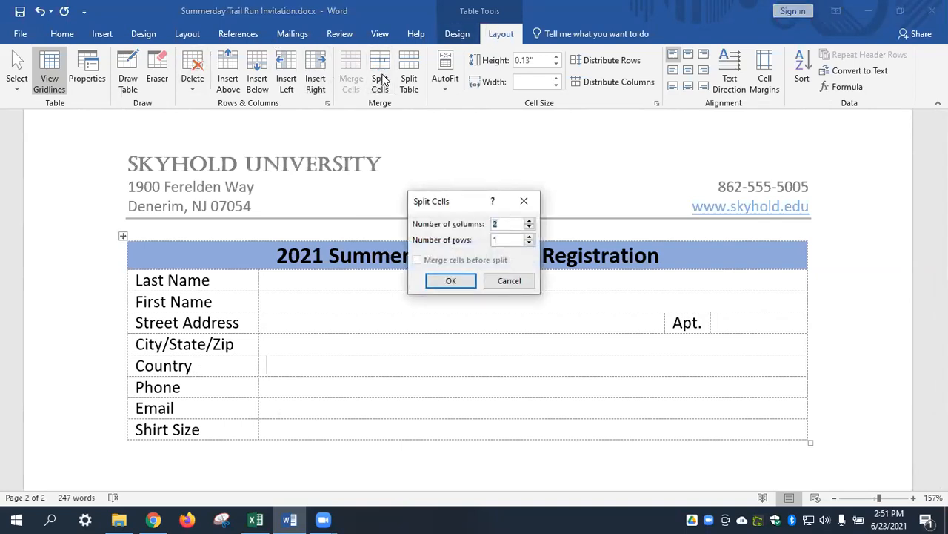
click(454, 280)
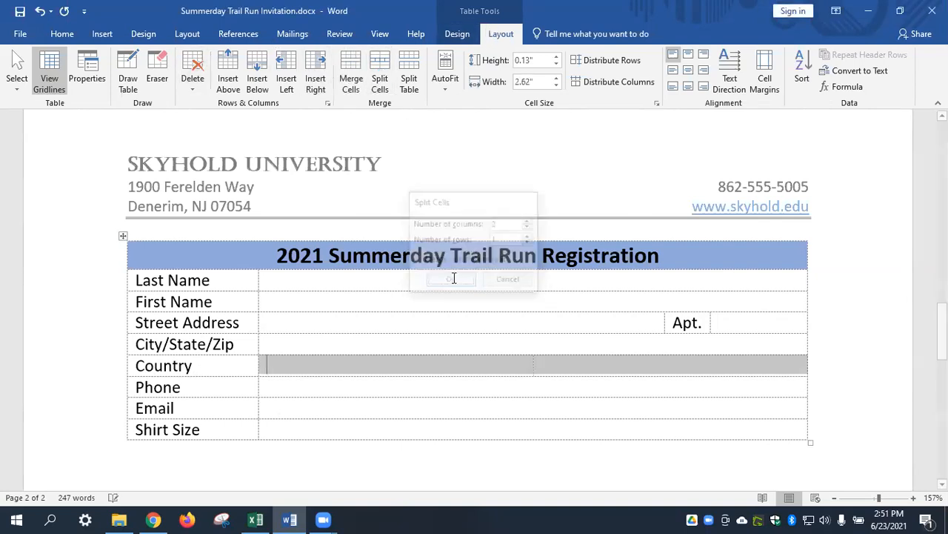
click(170, 406)
drag(180, 389, 552, 369)
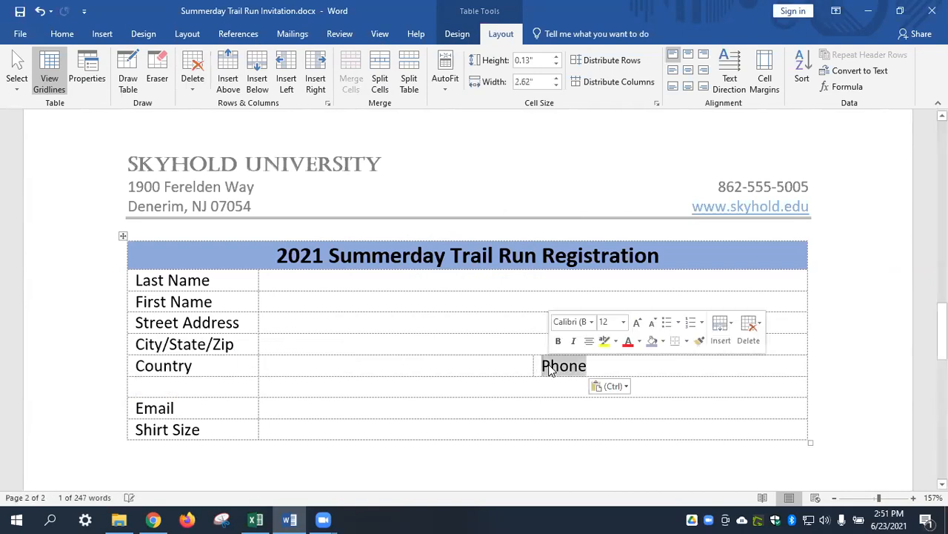
- Split the "Phone" cell into two columns and narrow the label cell to fit its text
click(597, 365)
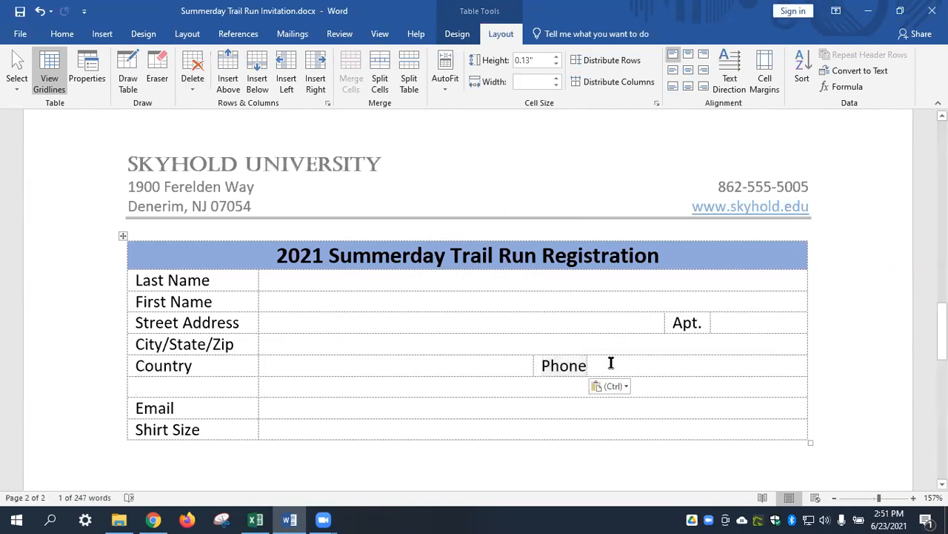
click(379, 78)
click(452, 280)
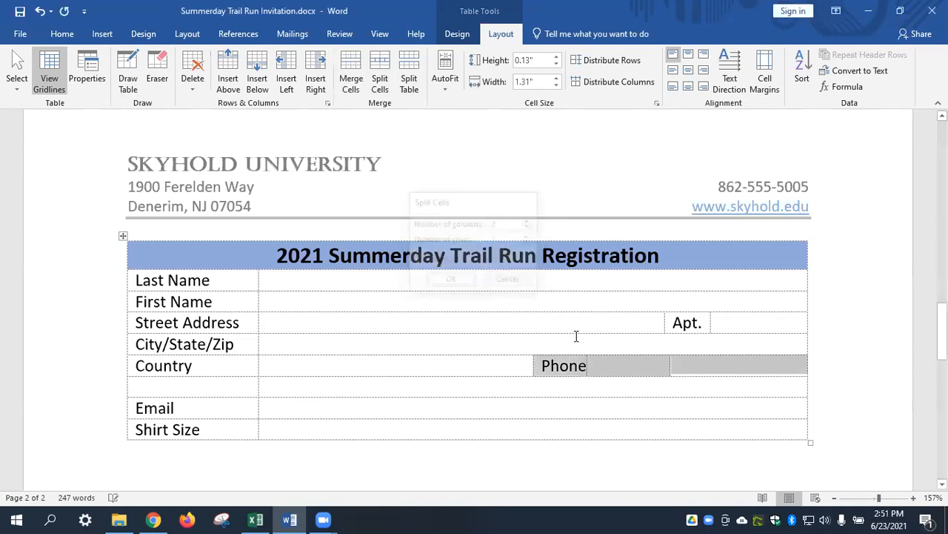
click(667, 367)
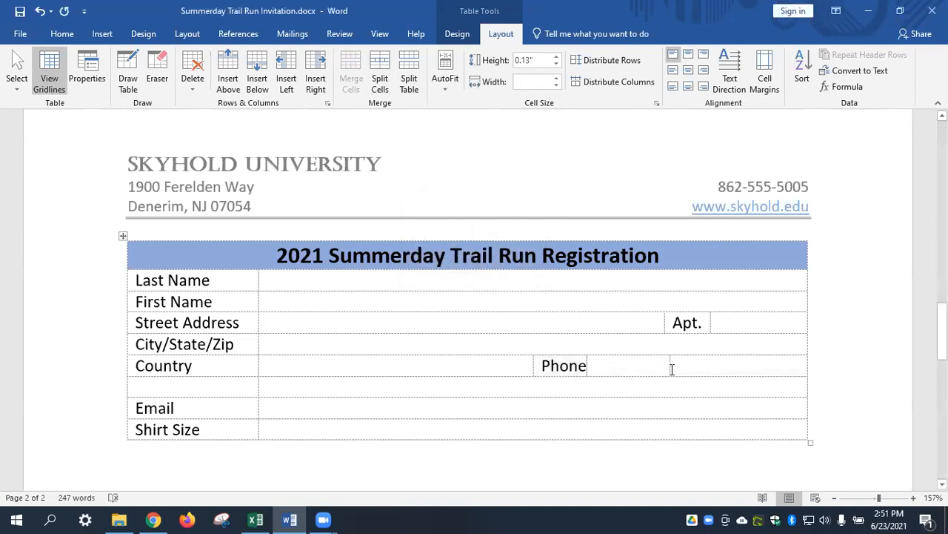
drag(670, 368, 789, 368)
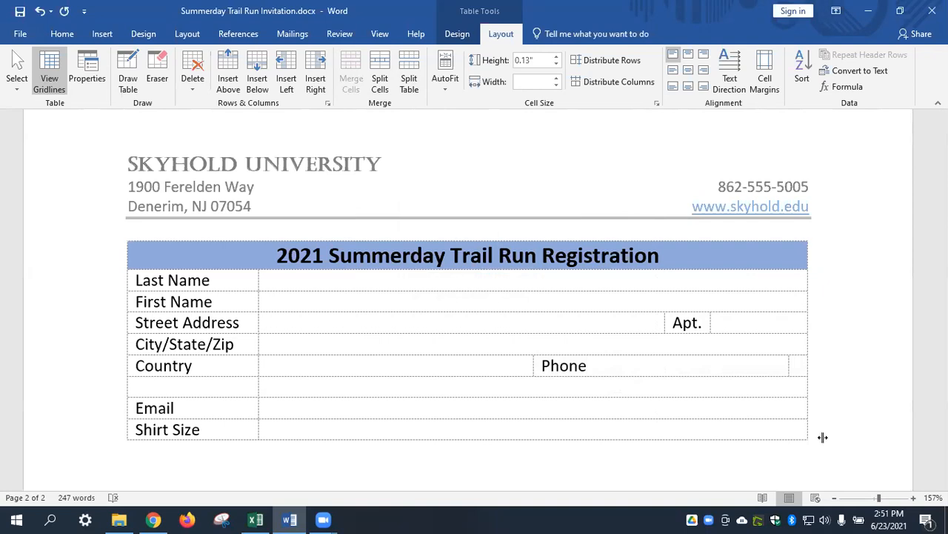
drag(788, 367, 605, 382)
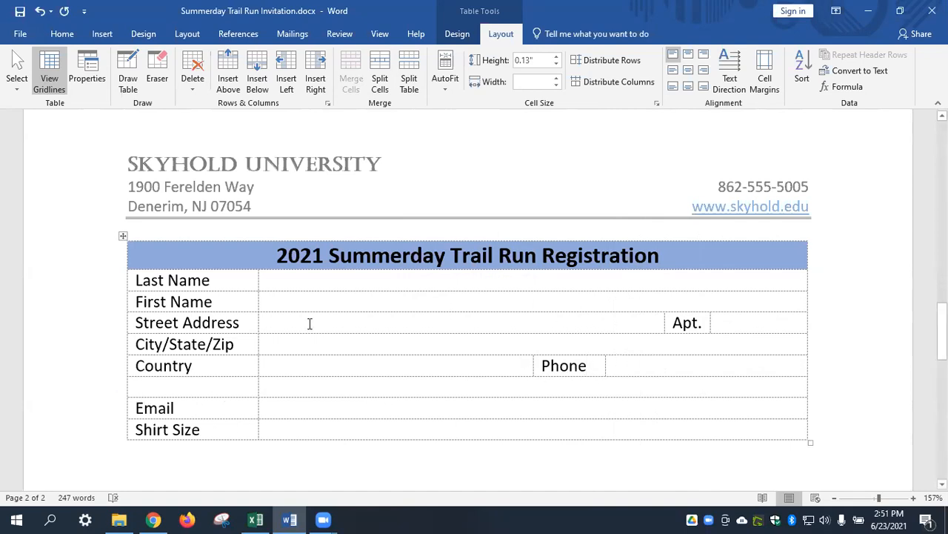
- Delete the empty row between the Country and Email rows
click(89, 387)
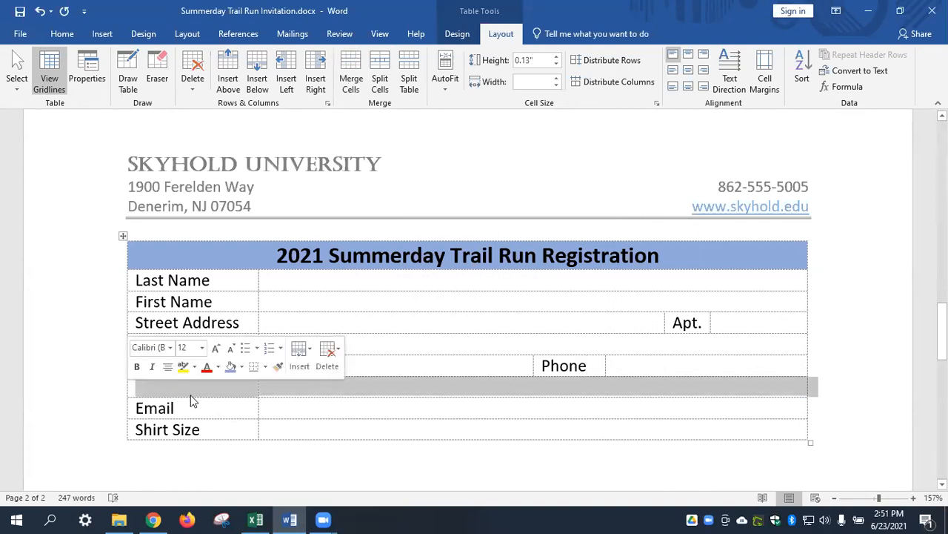
click(335, 357)
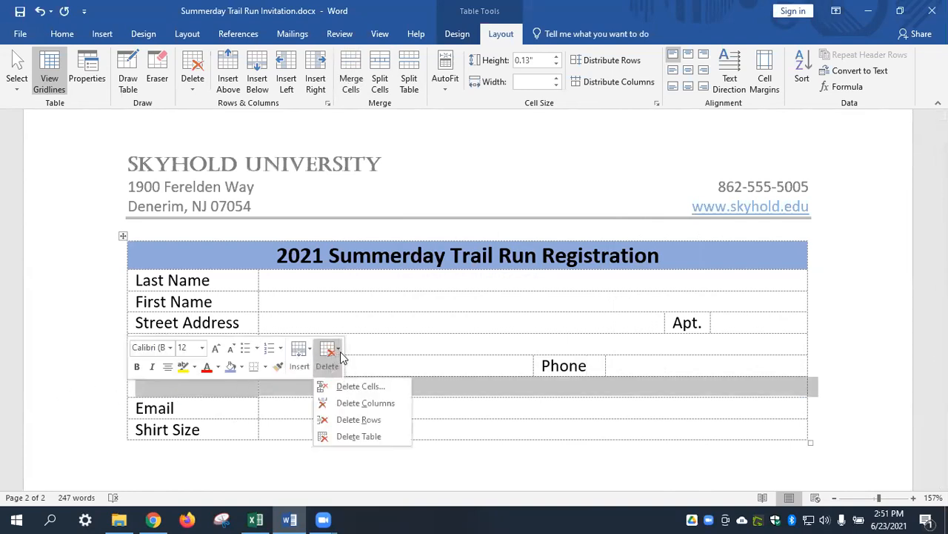
click(354, 420)
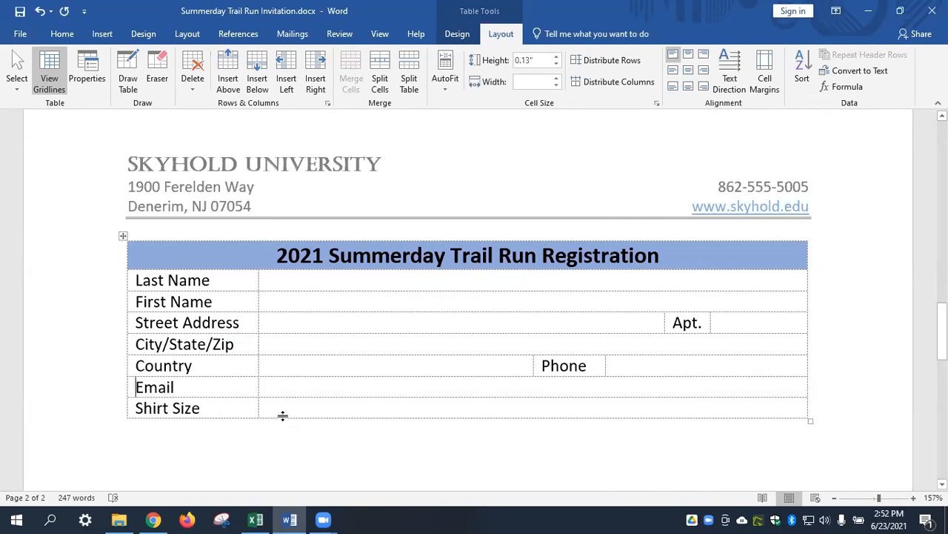
- Split the blank Shirt Size cell into six columns and one row
click(283, 406)
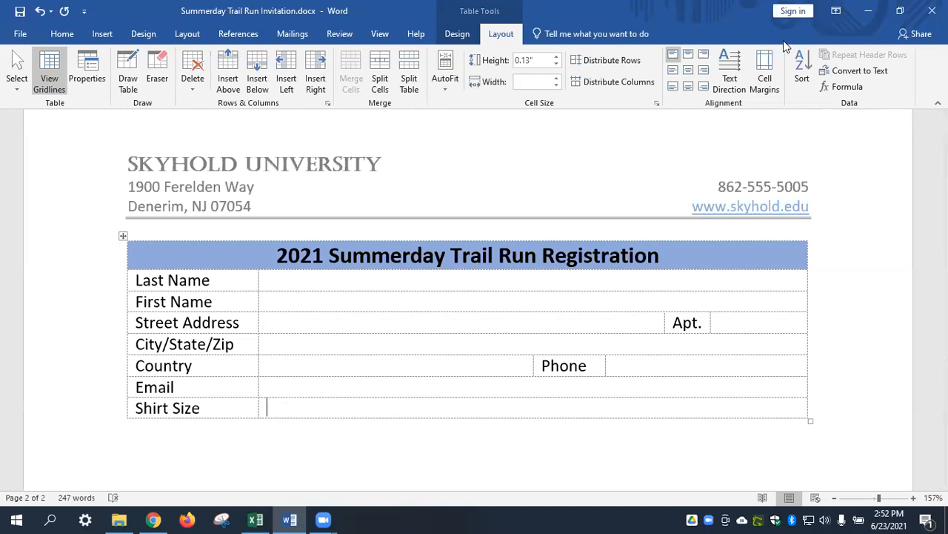
click(380, 78)
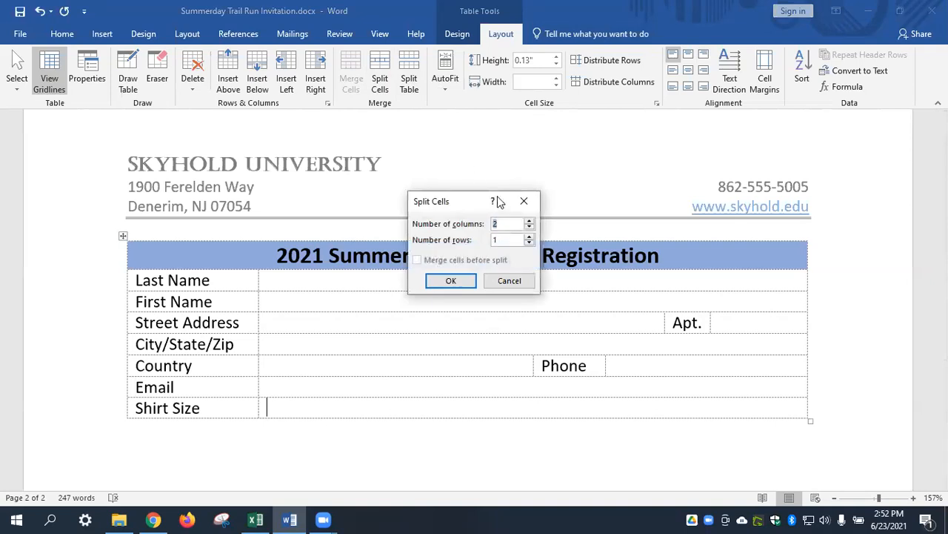
click(530, 221)
click(437, 285)
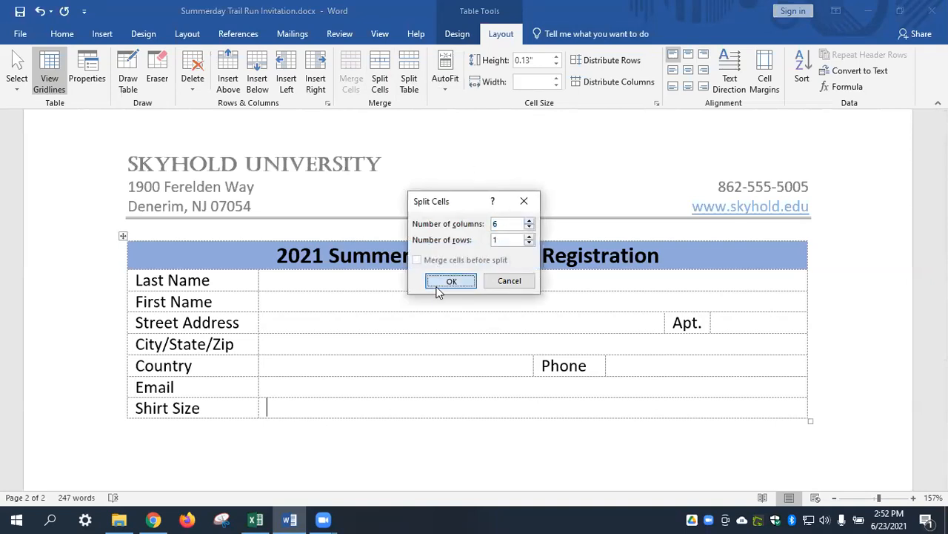
- Fill the six Shirt Size cells with XS, S, M, L, XL and XXL in order
click(311, 407)
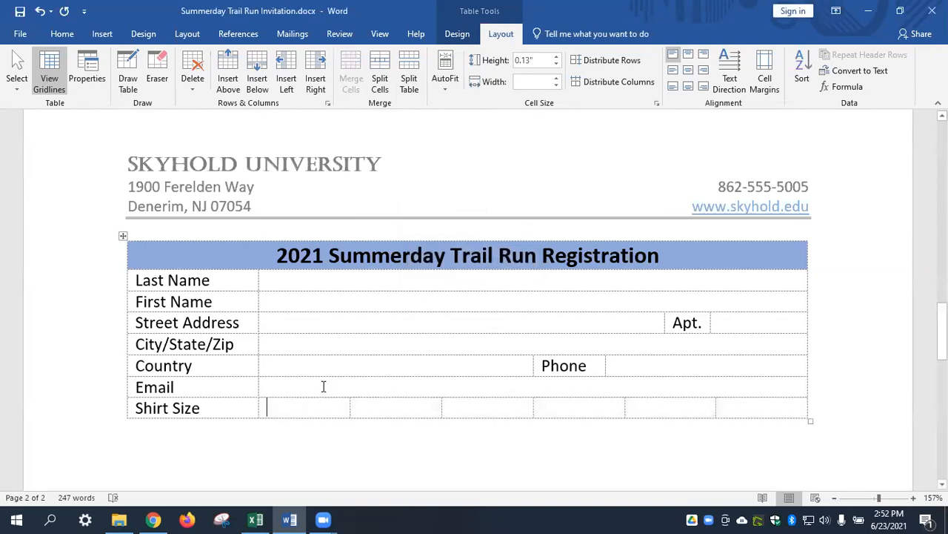
text(XS)
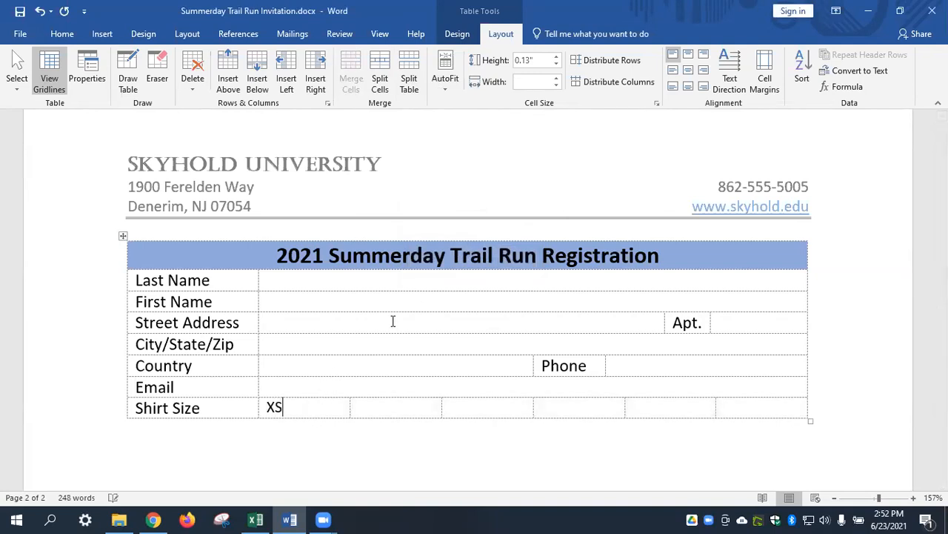
text(Sma)
key(BackSpace)
key(BackSpace)
text(M)
key(Tab)
key(Tab)
text(X)
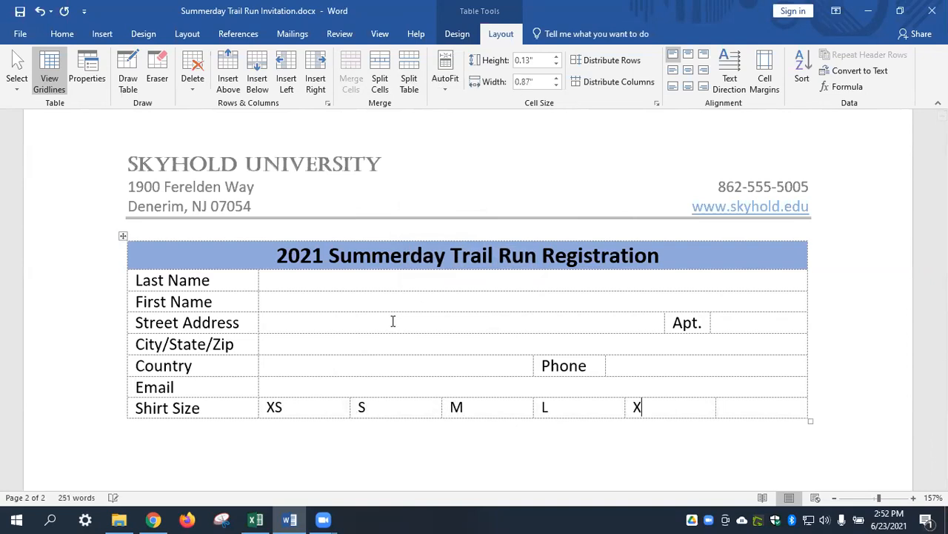
text(l)
key(BackSpace)
text(L)
key(Tab)
text(XXL)
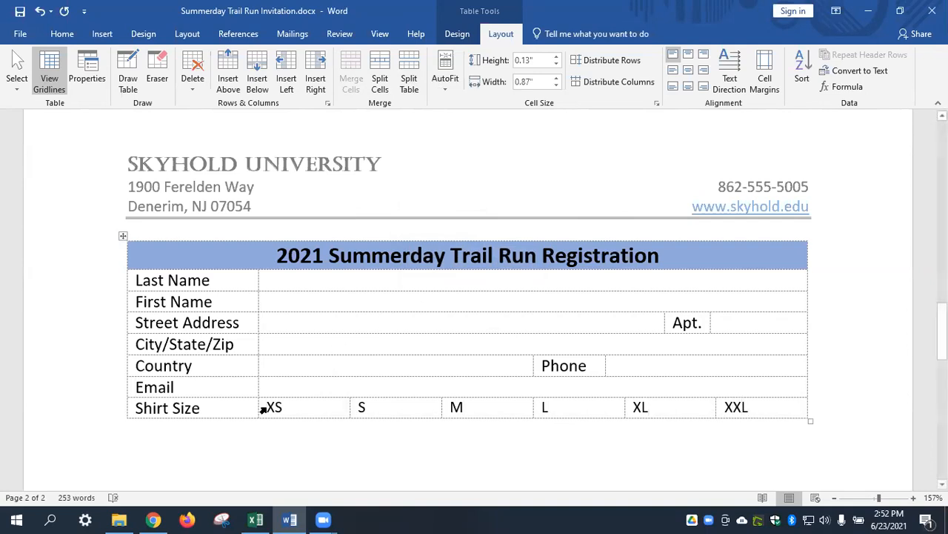
- Center the six shirt size entries horizontally in their cells
drag(272, 407, 776, 408)
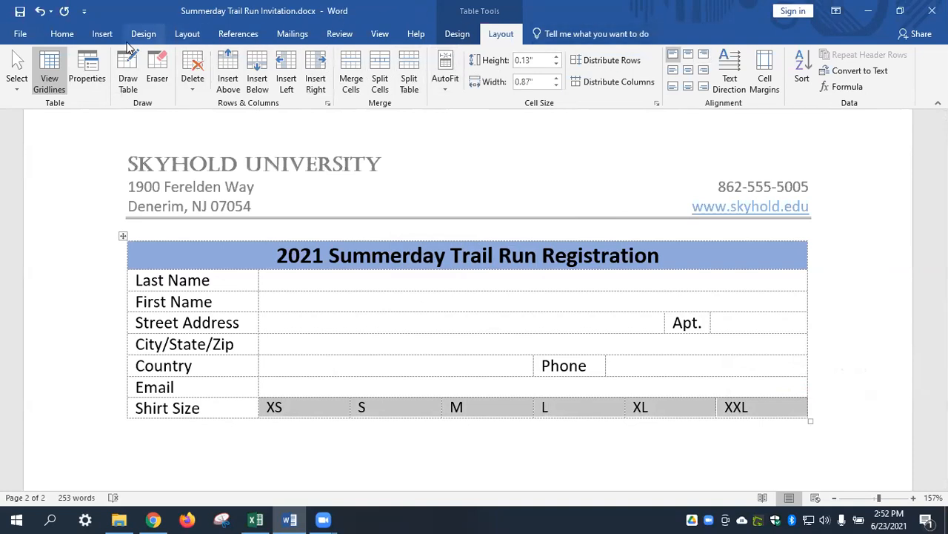
click(54, 35)
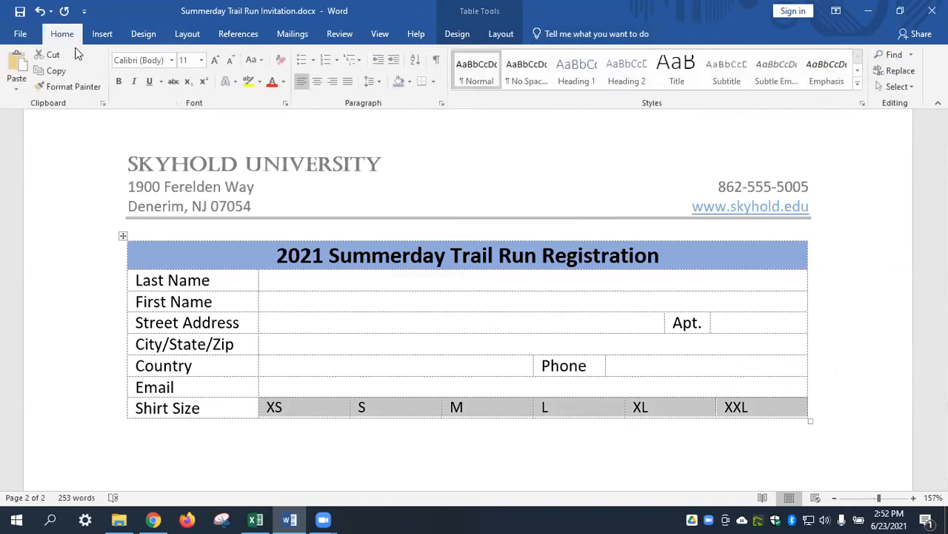
click(315, 83)
click(445, 432)
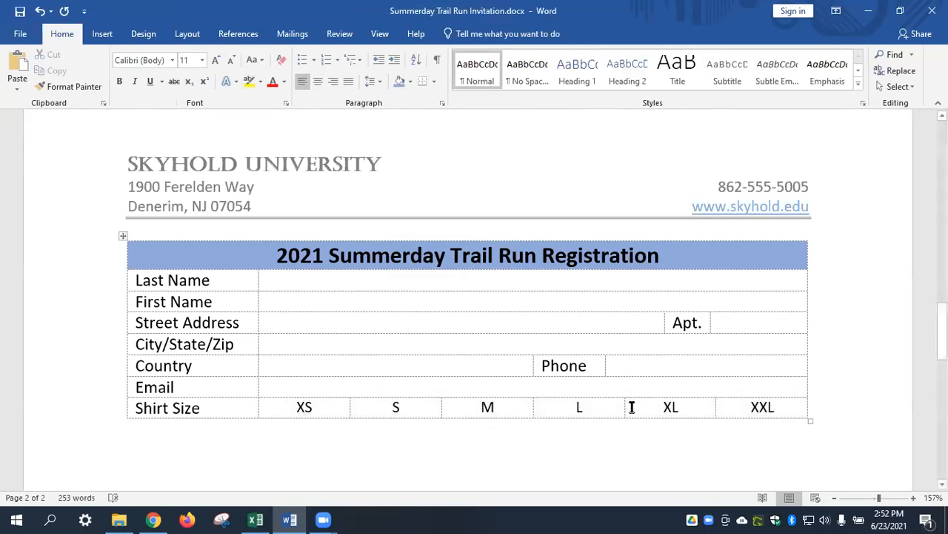
- Add "(Circle One)" on a second line below the "Shirt Size" label
click(207, 412)
text(()
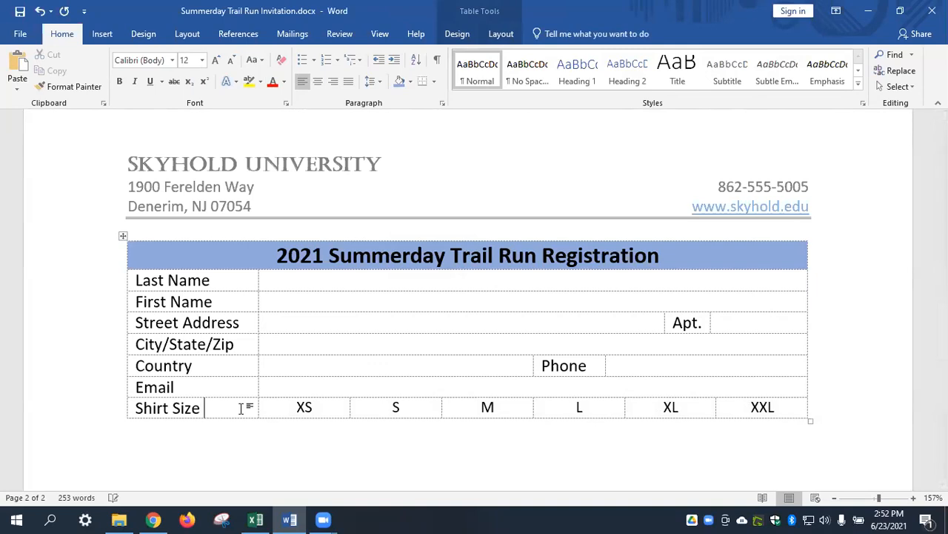
text(Circle One))
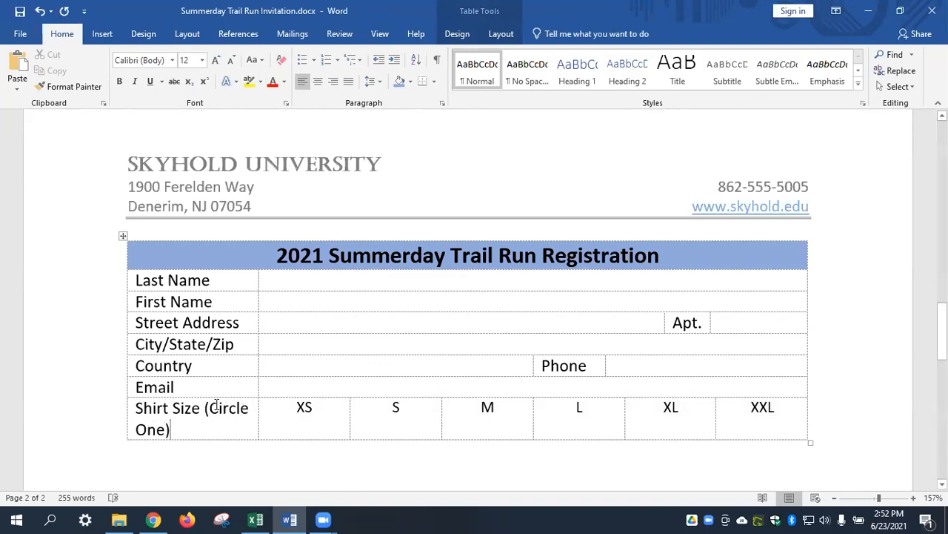
click(208, 408)
click(205, 408)
key(Return)
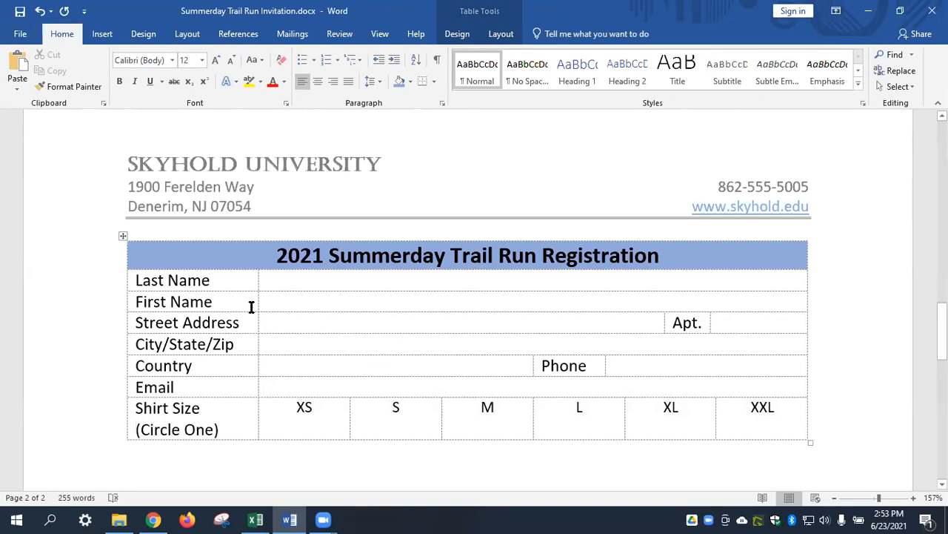
- Set the height of all rows from Last Name through Shirt Size to 0.5"
drag(92, 286, 121, 435)
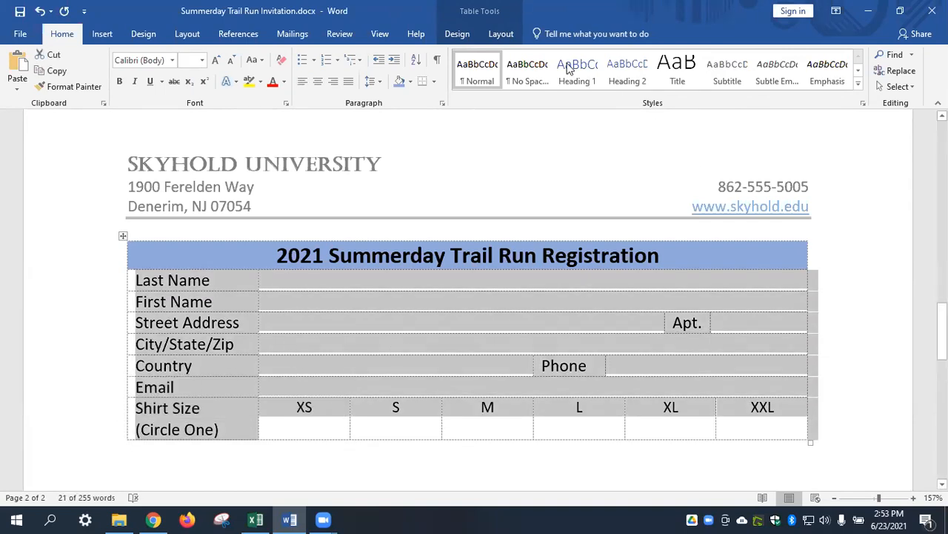
click(498, 34)
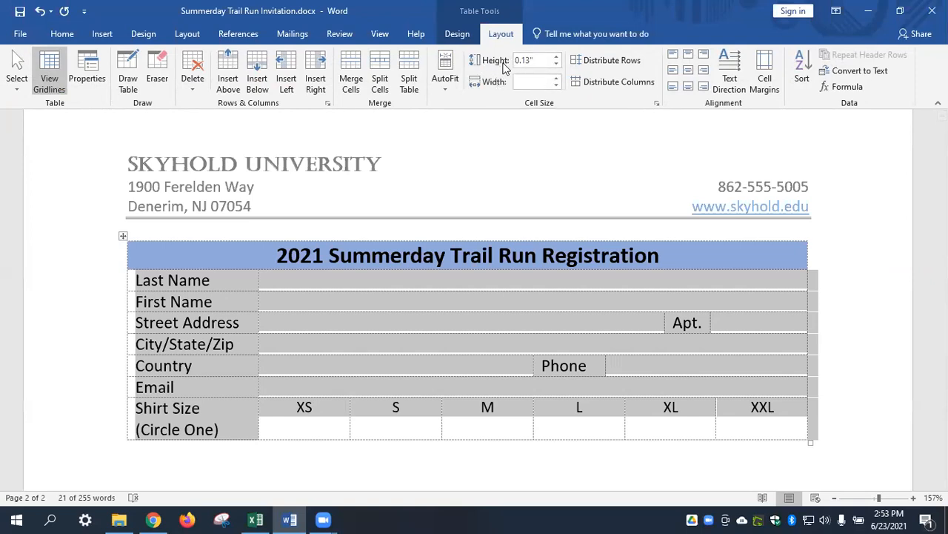
click(557, 57)
click(556, 57)
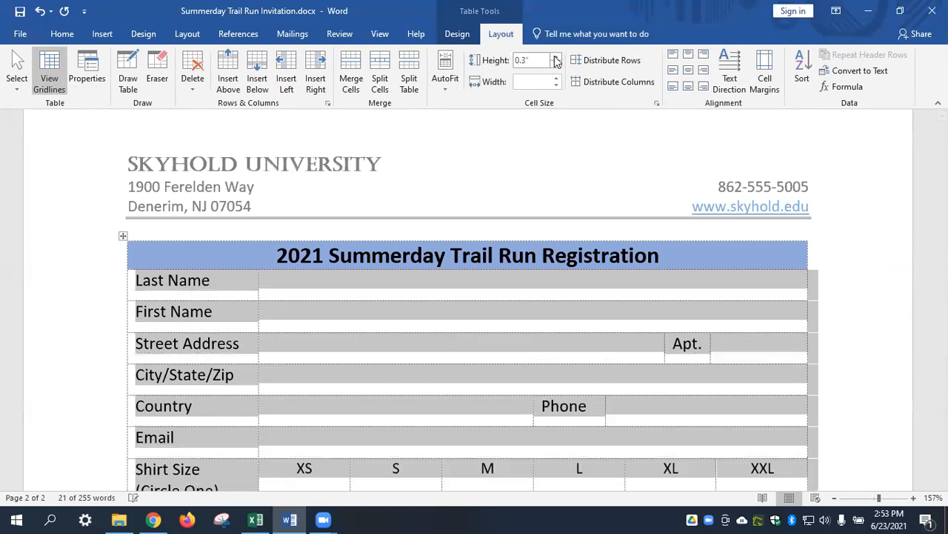
click(556, 57)
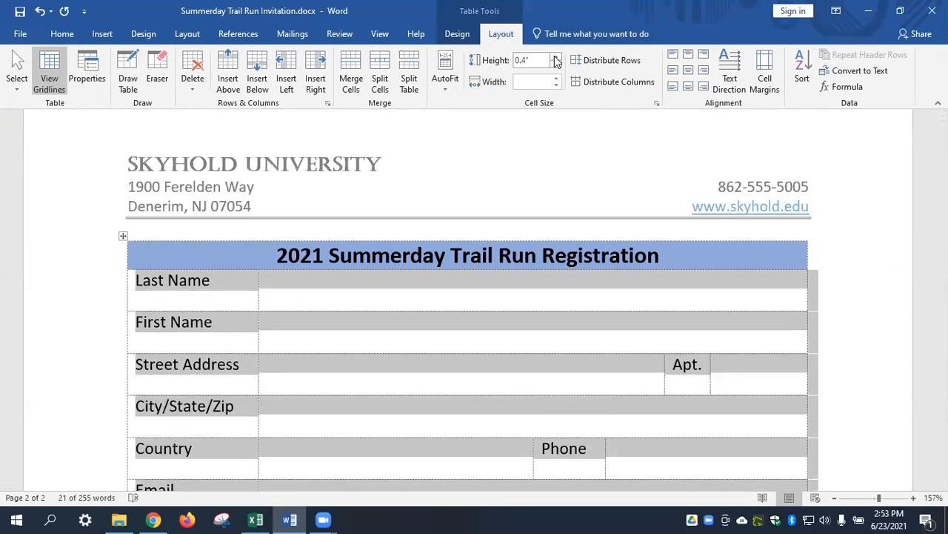
click(556, 58)
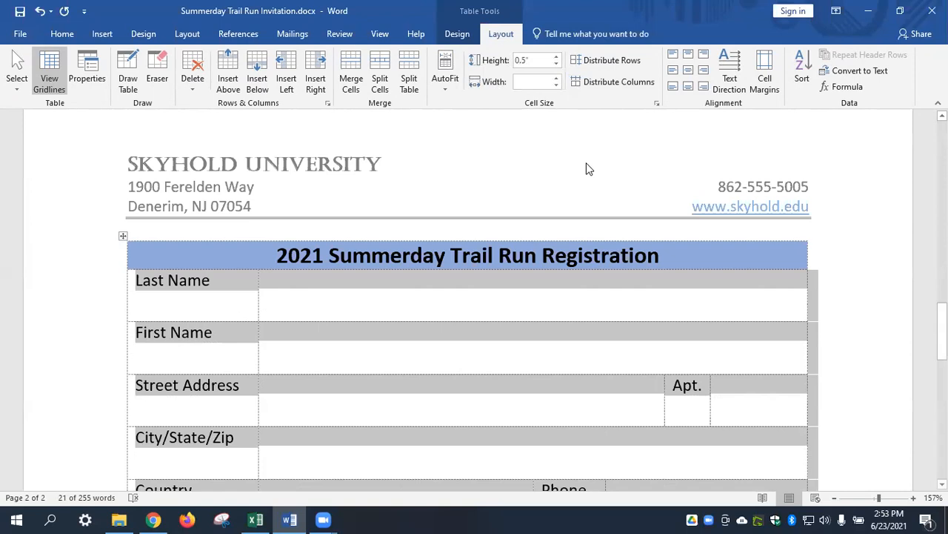
- Align the text in all rows below the title row to the bottom left of their cells
scroll(585, 169, down, 5)
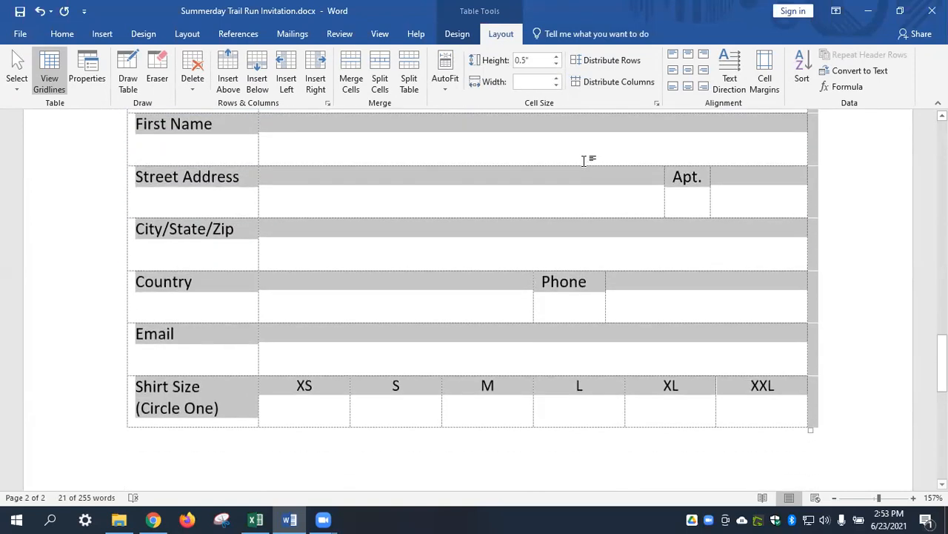
scroll(584, 159, up, 3)
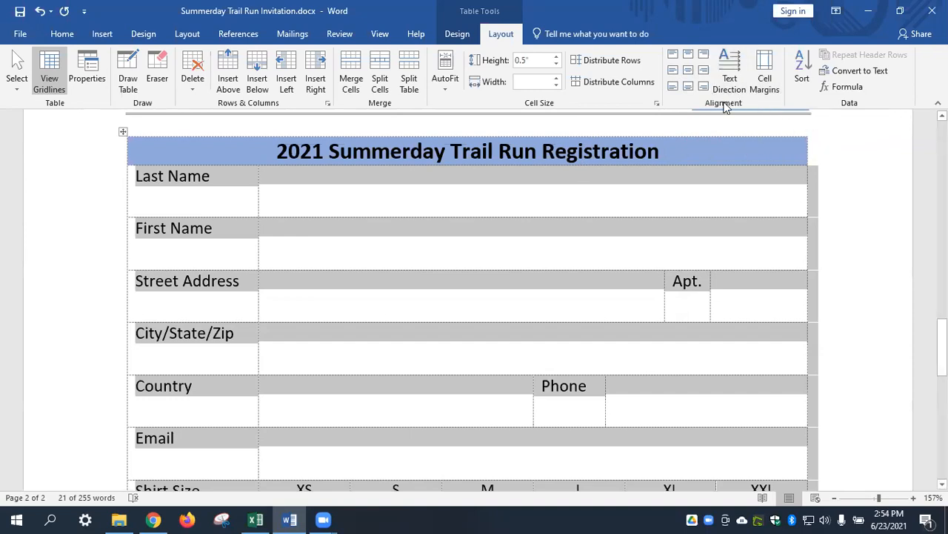
click(675, 86)
click(518, 259)
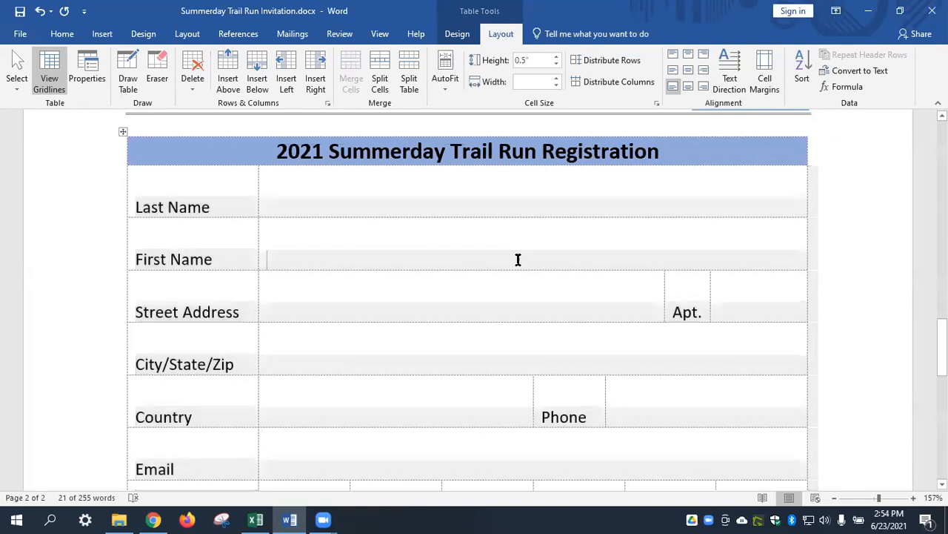
- Center the bottom-aligned shirt sizes XS through XXL horizontally again
scroll(449, 271, down, 3)
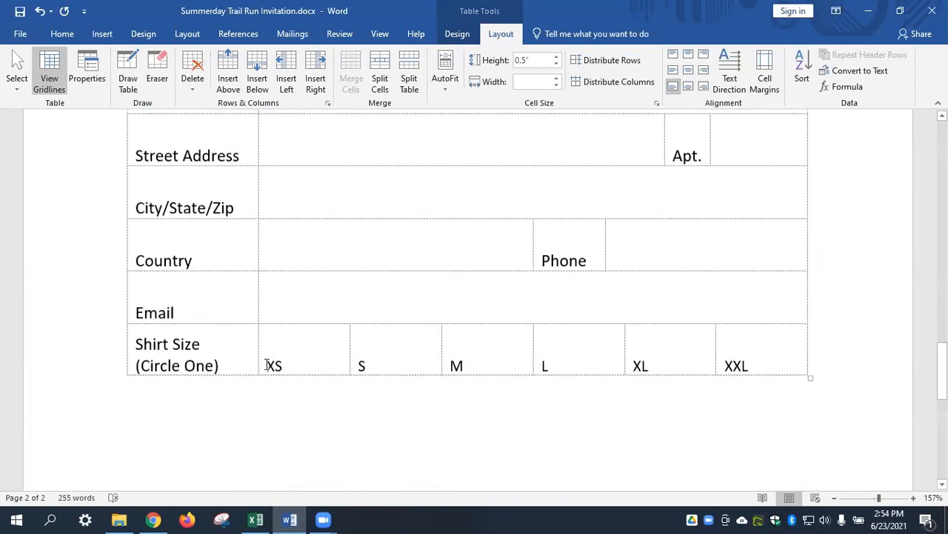
drag(271, 366, 746, 366)
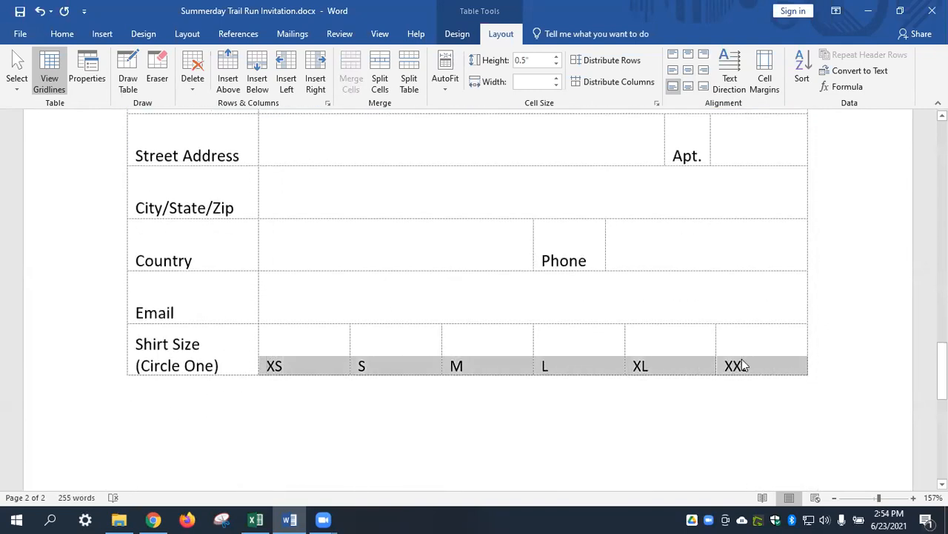
click(62, 33)
click(320, 84)
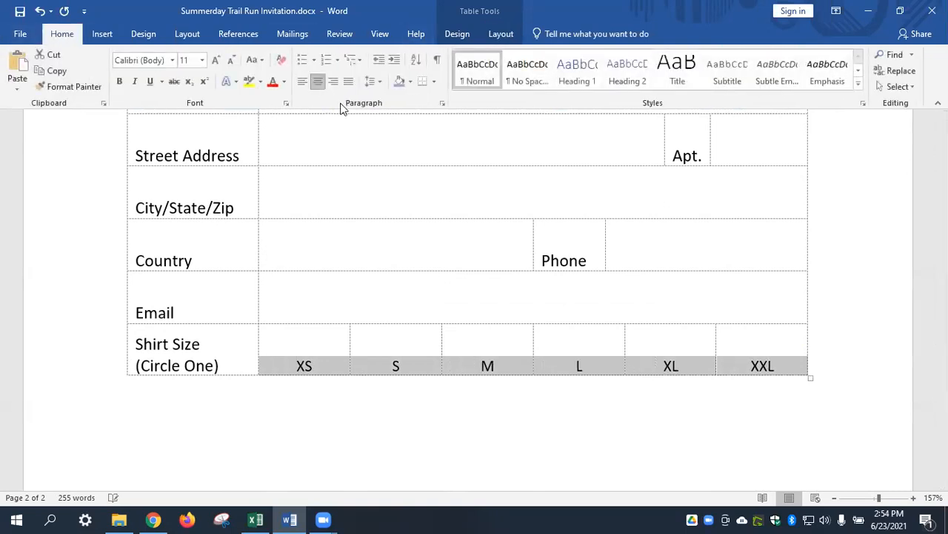
click(476, 309)
scroll(537, 316, up, 5)
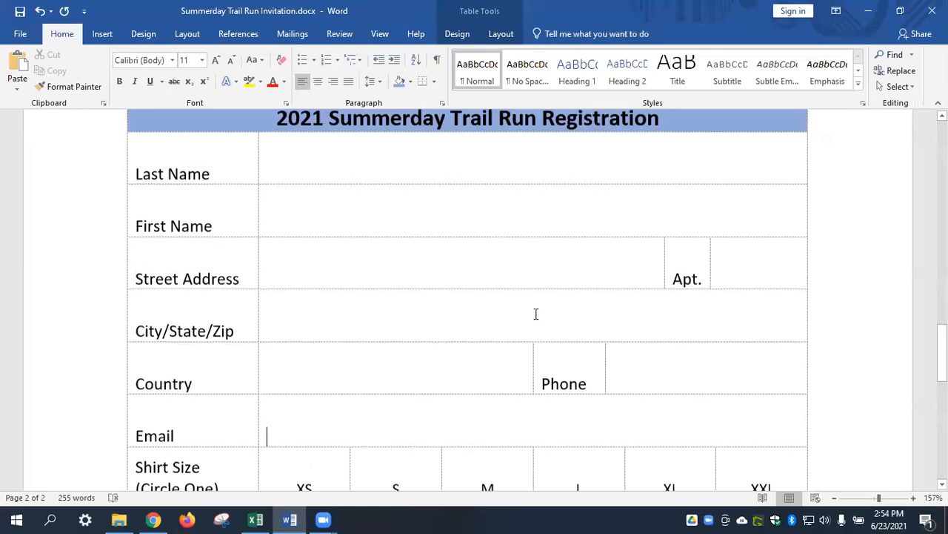
scroll(191, 254, down, 3)
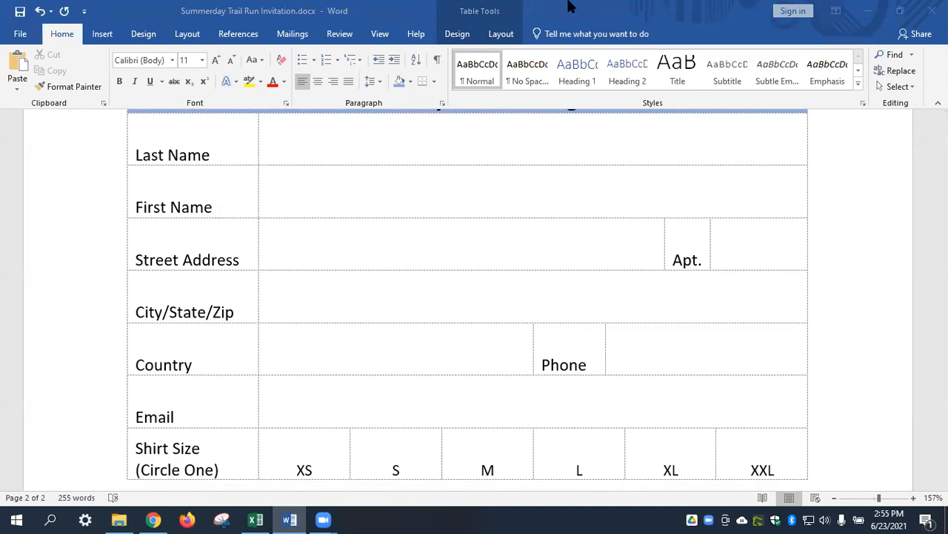
scroll(296, 333, up, 3)
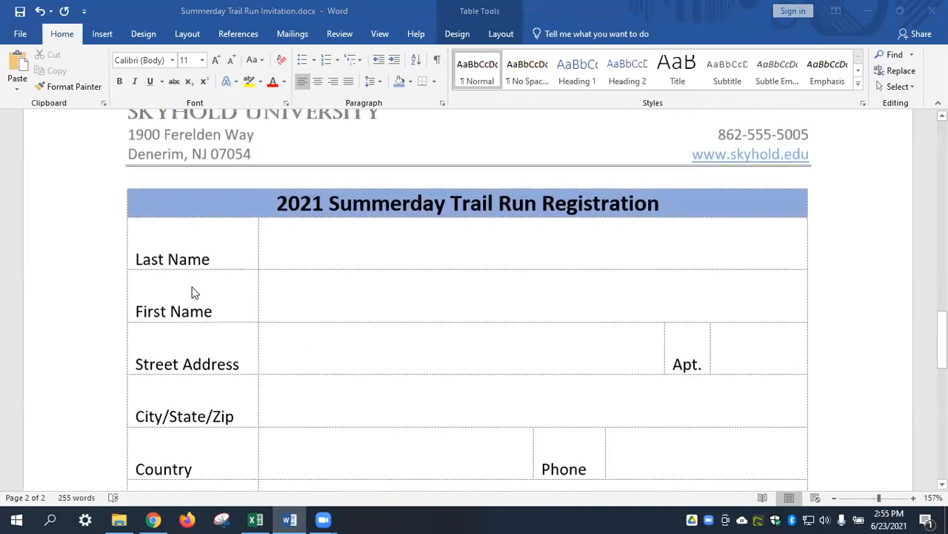
scroll(197, 291, down, 5)
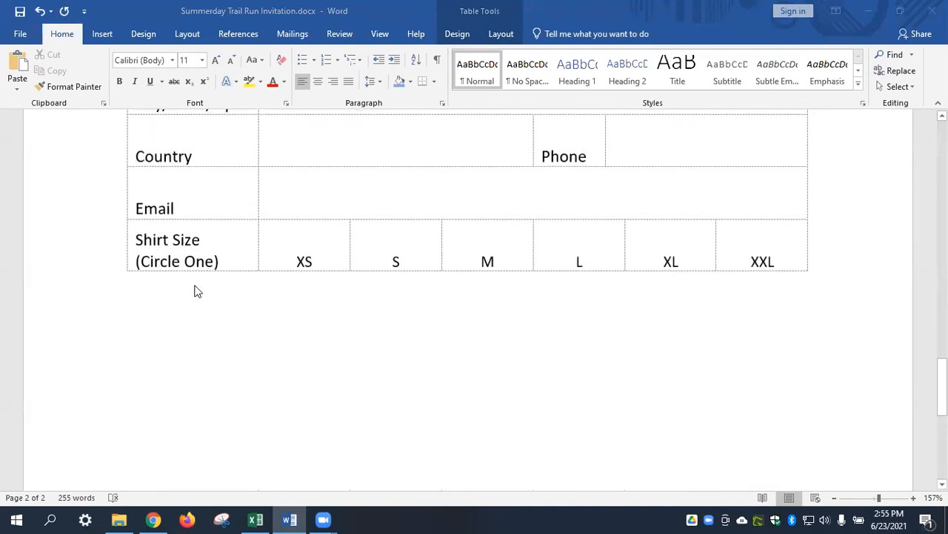
- Select the whole registration table and apply a solid black single-line outside border with a 2 ¼ pt weight
scroll(196, 291, up, 3)
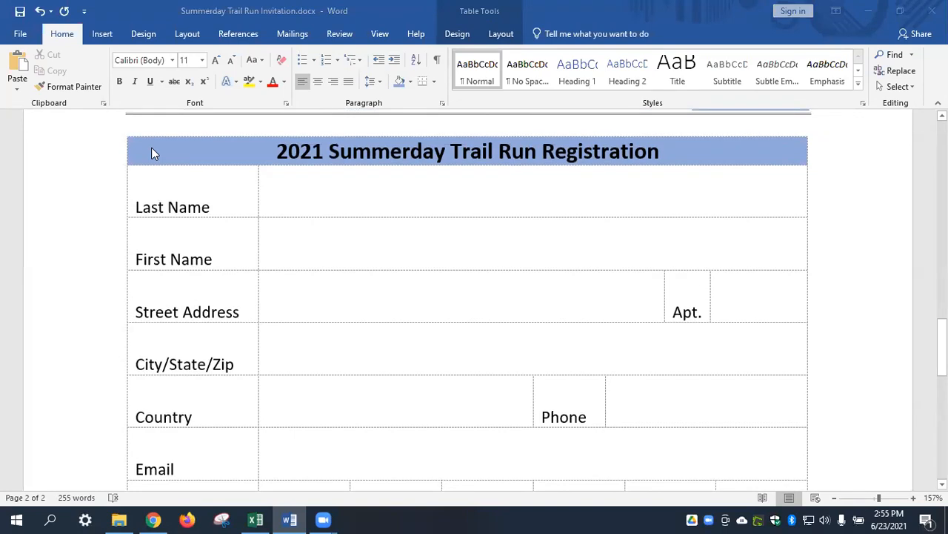
drag(158, 151, 775, 265)
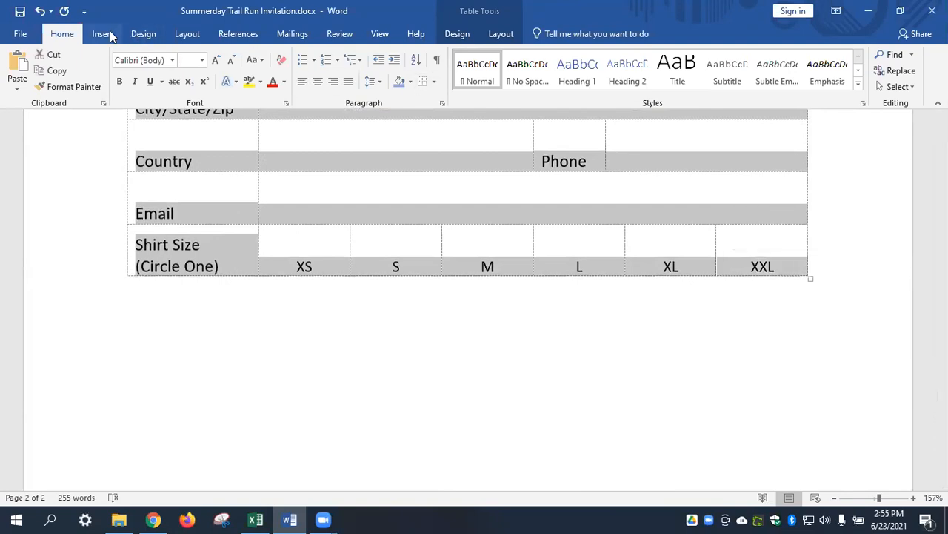
click(507, 35)
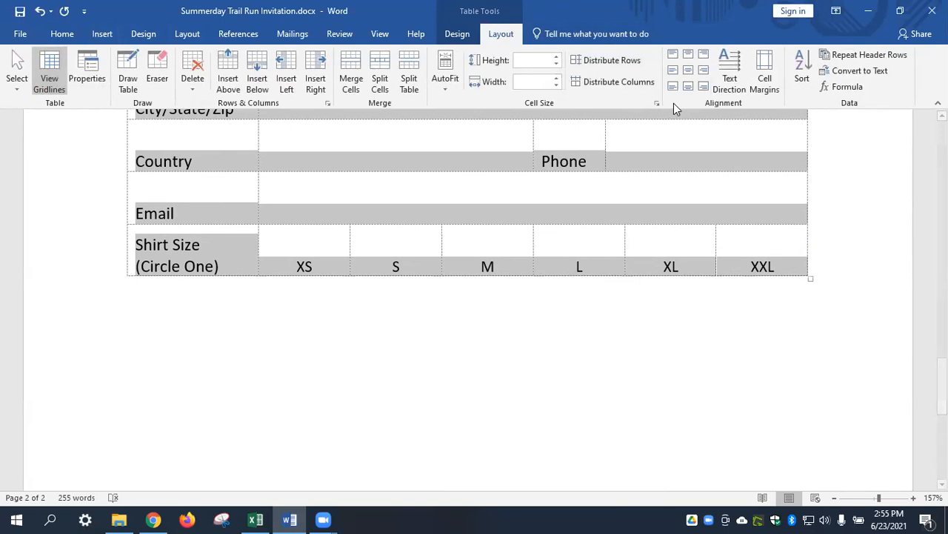
click(457, 34)
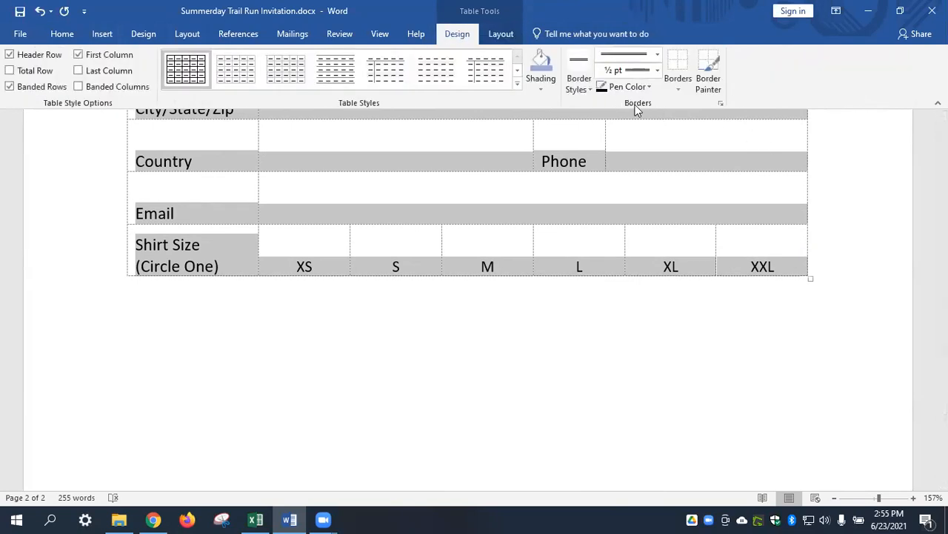
click(577, 87)
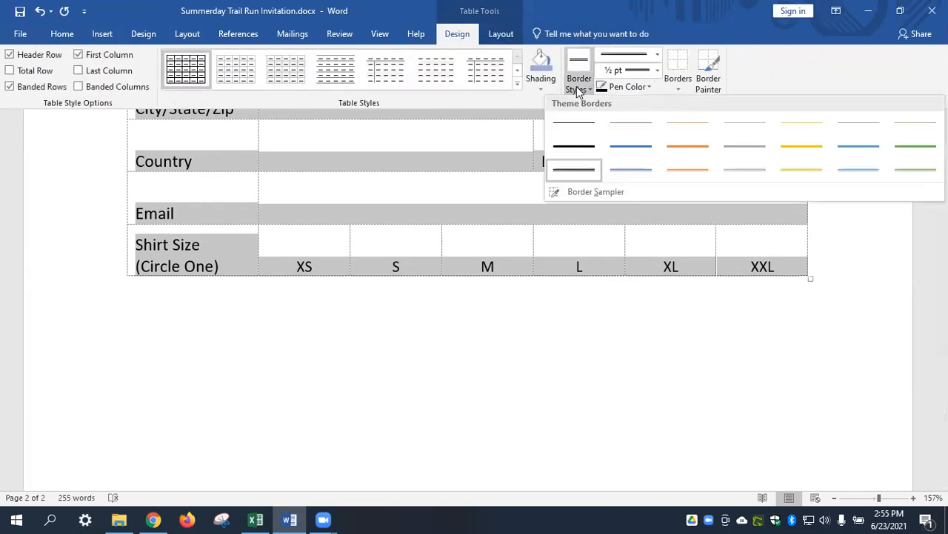
click(586, 148)
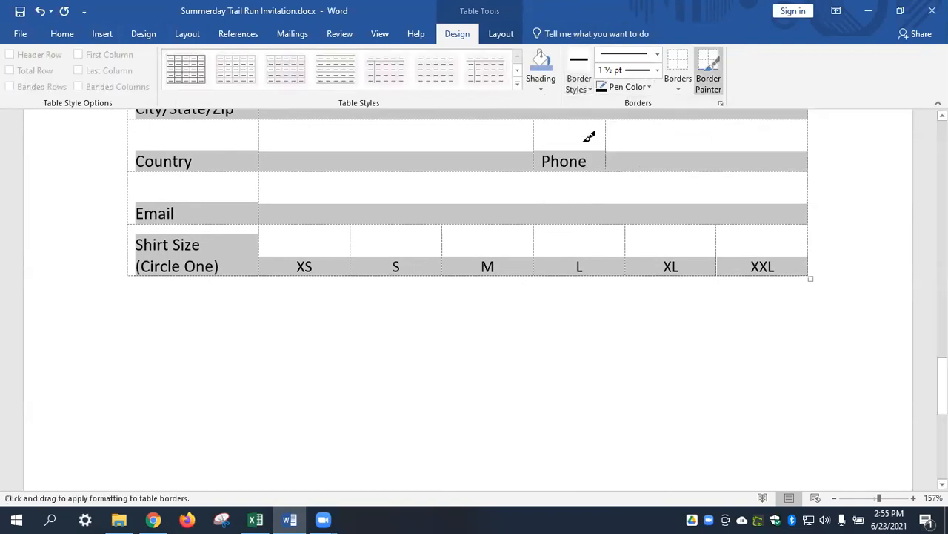
click(657, 72)
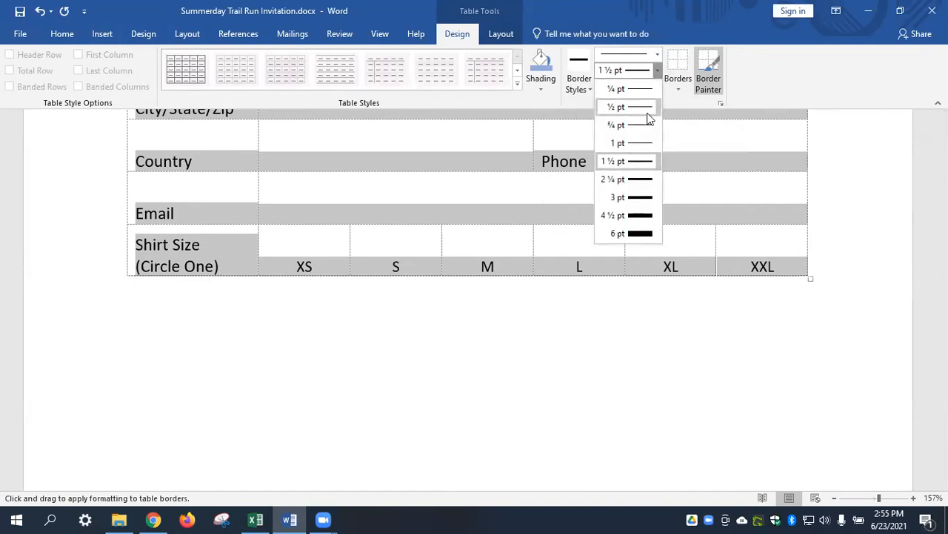
click(650, 182)
click(676, 84)
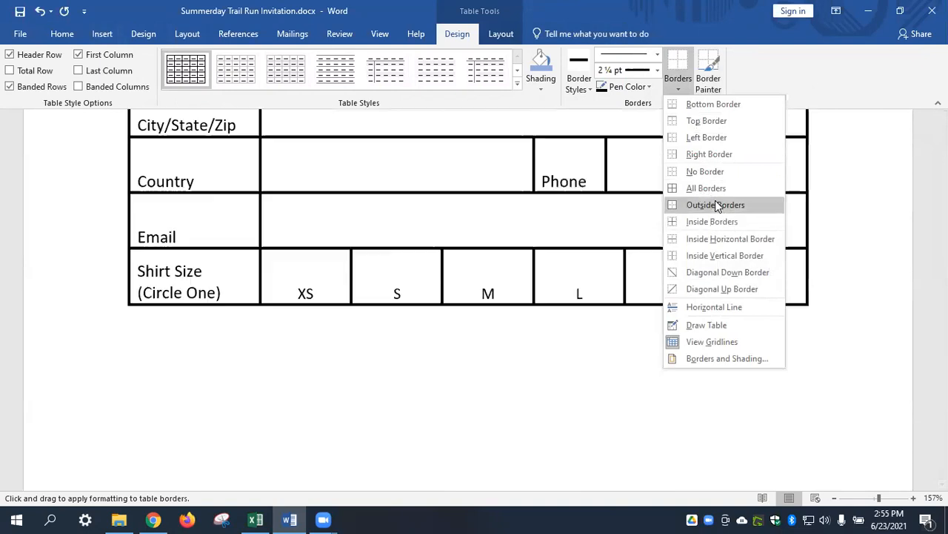
click(715, 203)
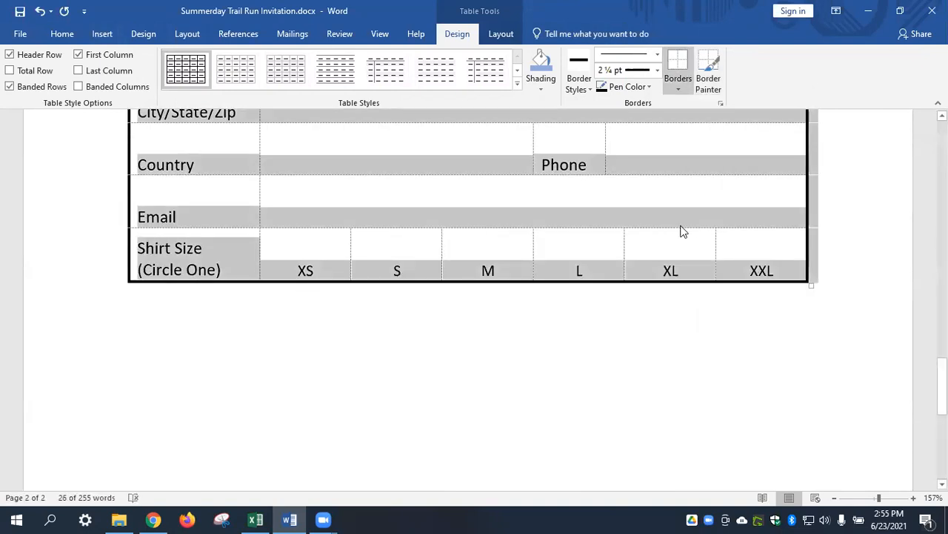
- Add a 2 ¼ pt bottom border to the "2021 Summerday Trail Run Registration" title row
scroll(683, 231, up, 6)
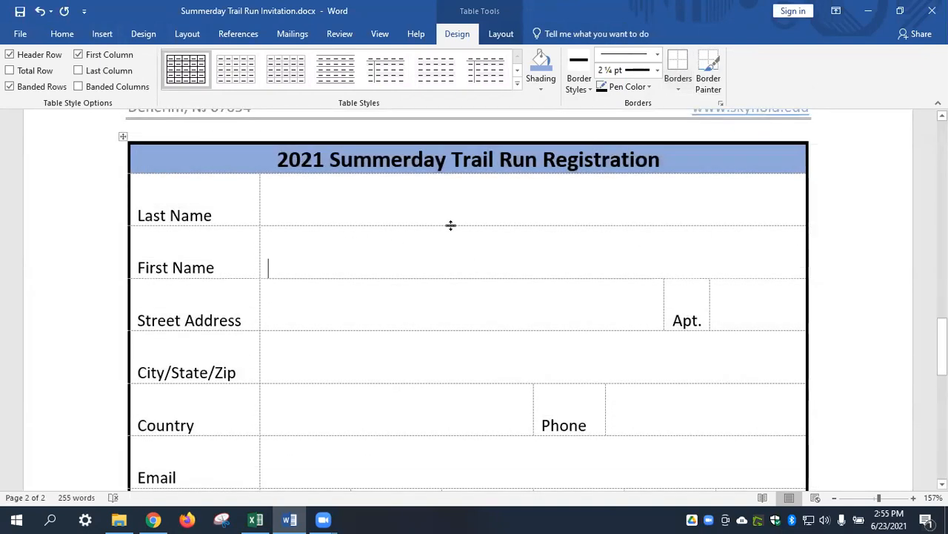
click(201, 174)
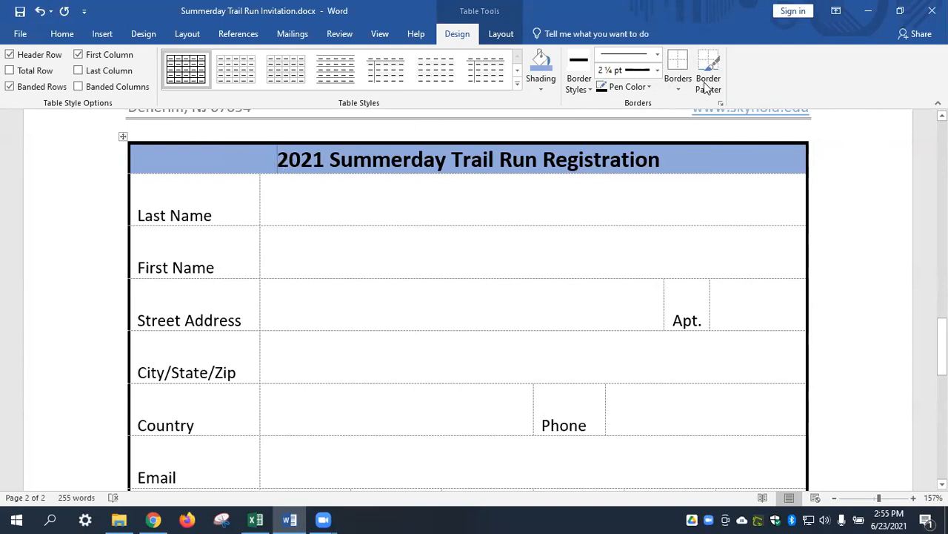
click(679, 87)
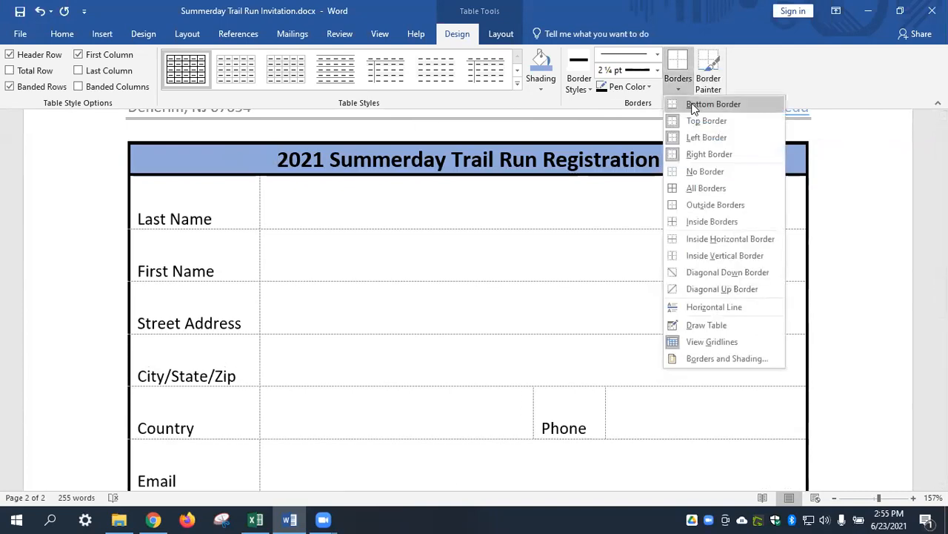
click(694, 105)
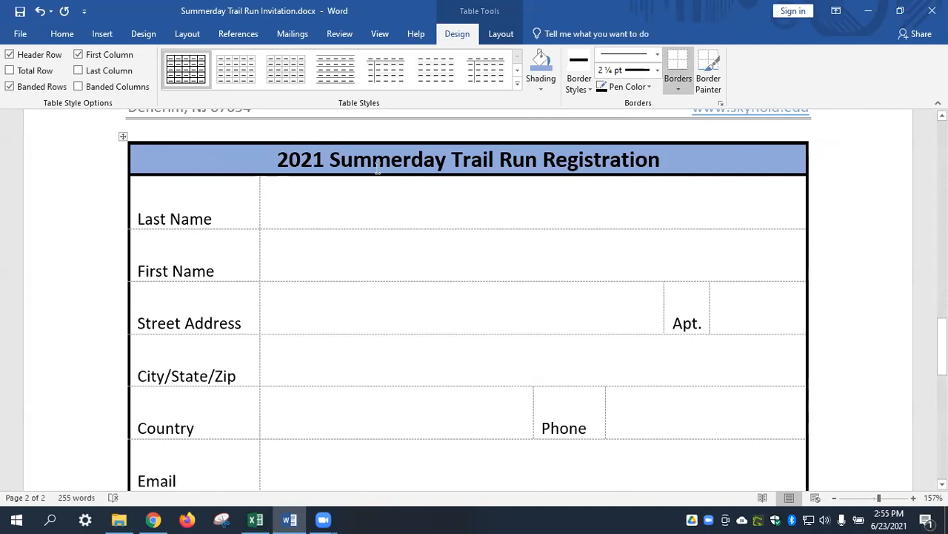
- Add a 1 pt bottom border to the blank cells beside Last Name and First Name
click(403, 200)
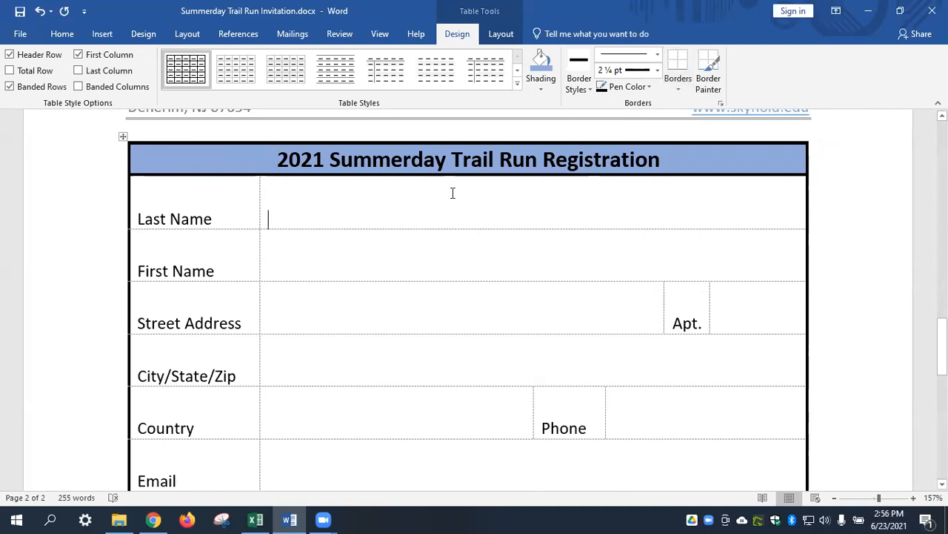
click(658, 70)
click(657, 140)
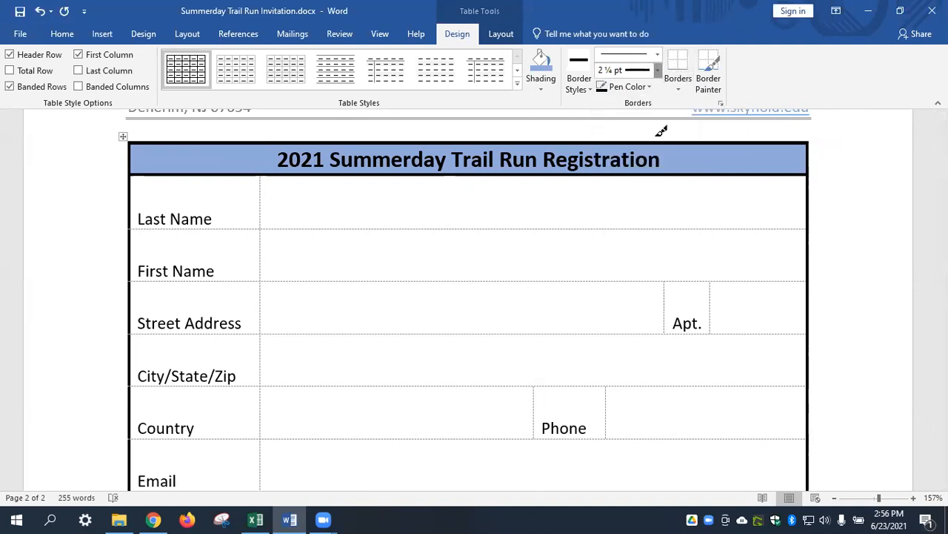
click(680, 87)
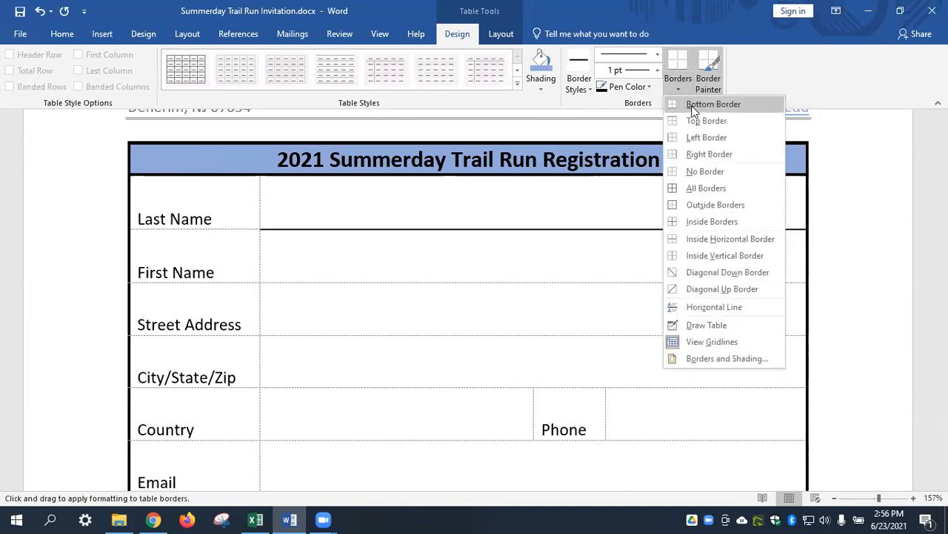
click(694, 107)
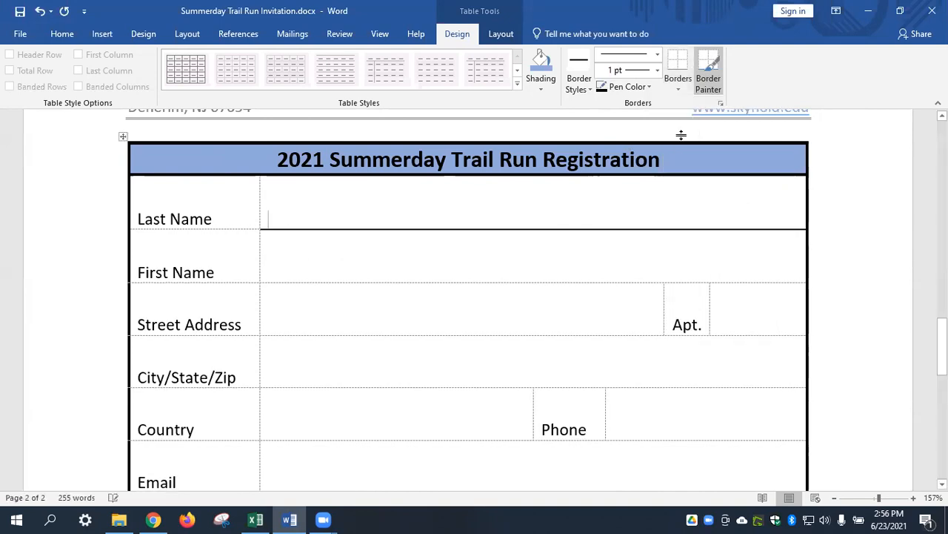
click(345, 269)
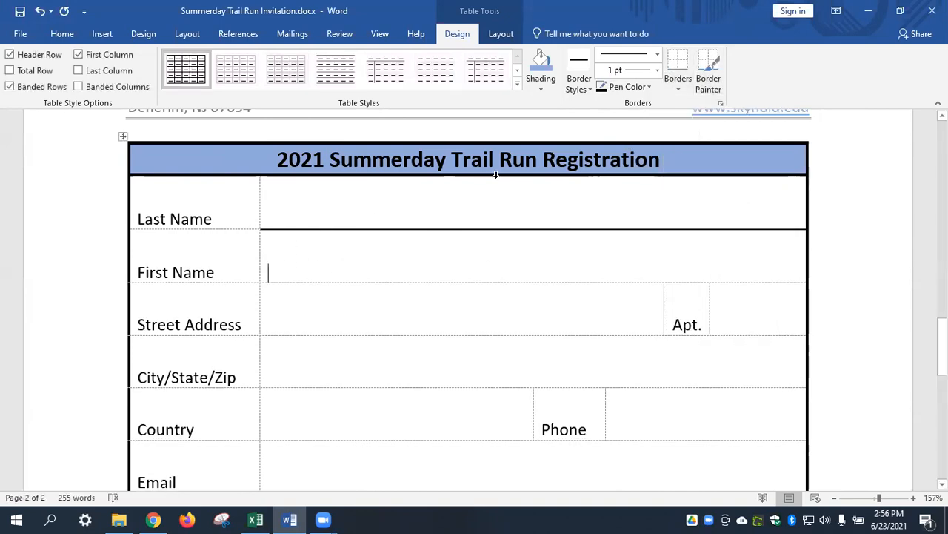
click(683, 69)
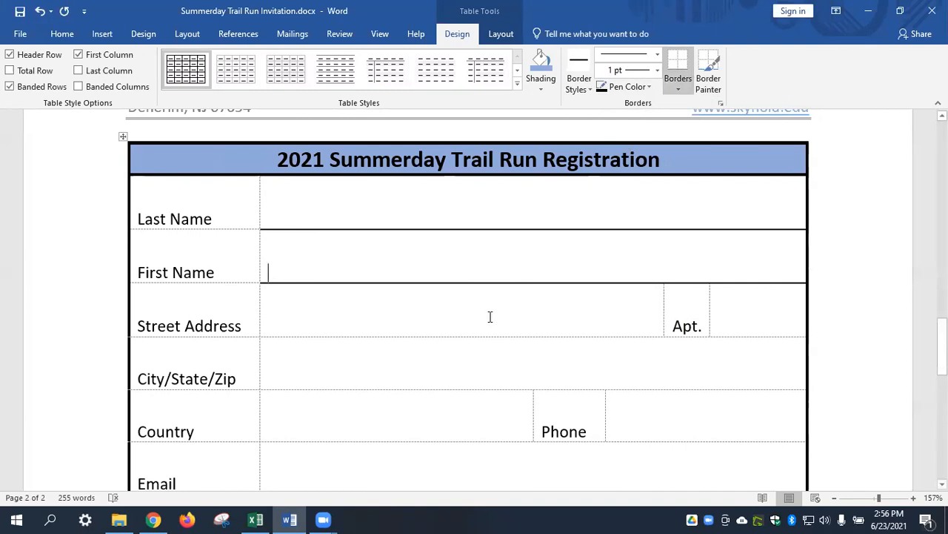
- Add a 1 pt bottom border to the blank cells beside Street Address and Apt
click(489, 318)
click(675, 71)
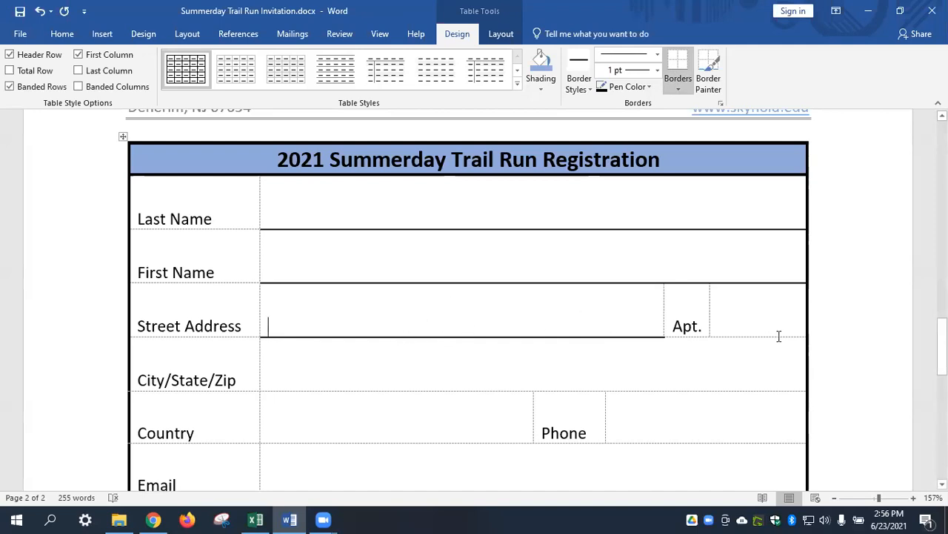
click(756, 320)
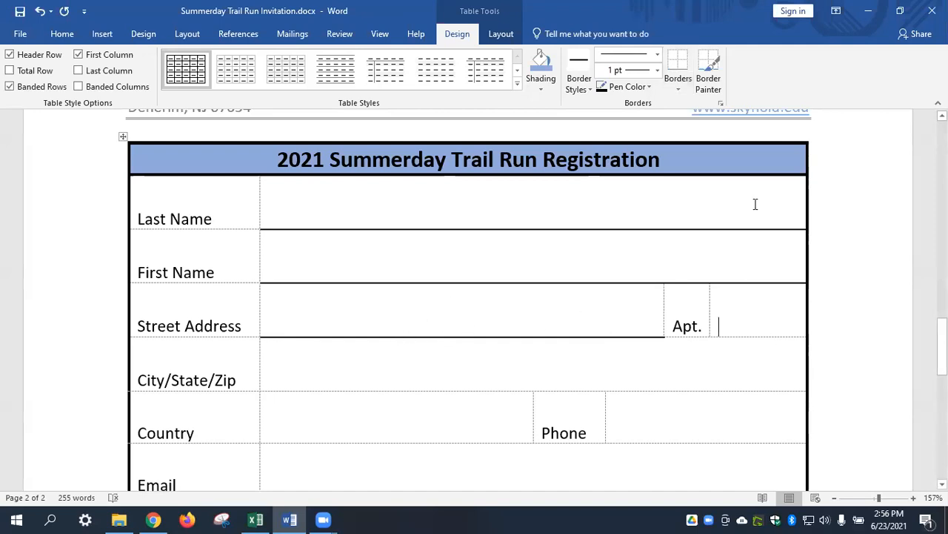
click(678, 66)
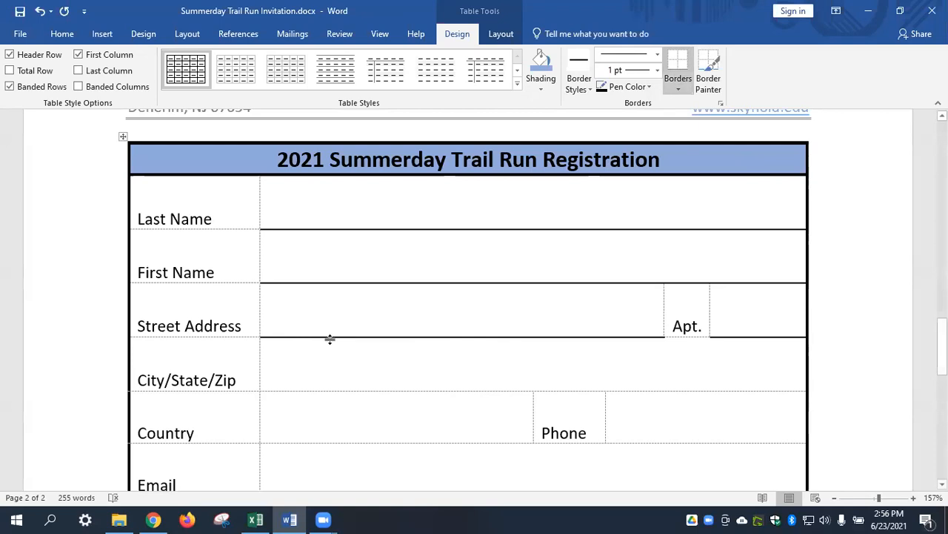
- Add a 1 pt bottom border to the blank cell beside City/State/Zip
scroll(302, 366, down, 1)
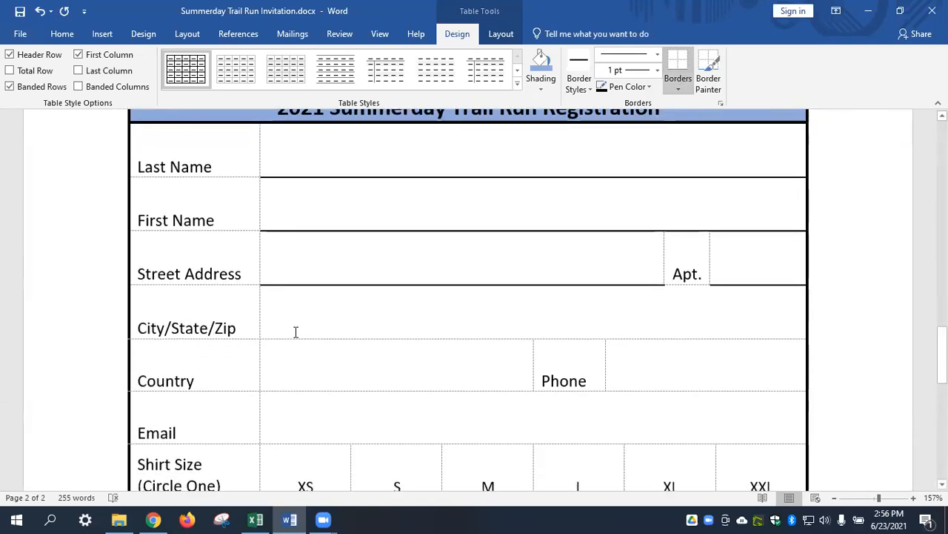
click(294, 333)
click(678, 65)
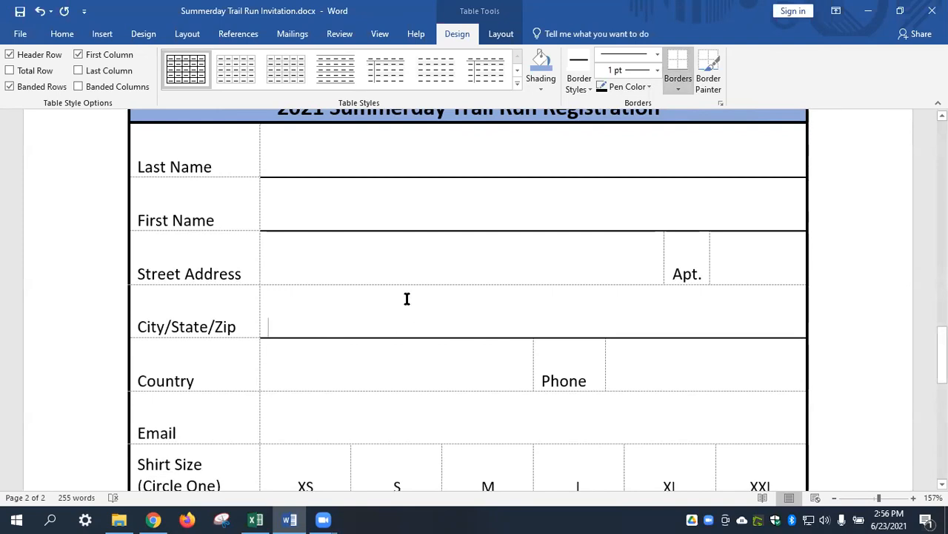
click(296, 326)
- Reapply the 1 pt bottom border to the blank cells beside Street Address and Apt
click(315, 275)
click(678, 65)
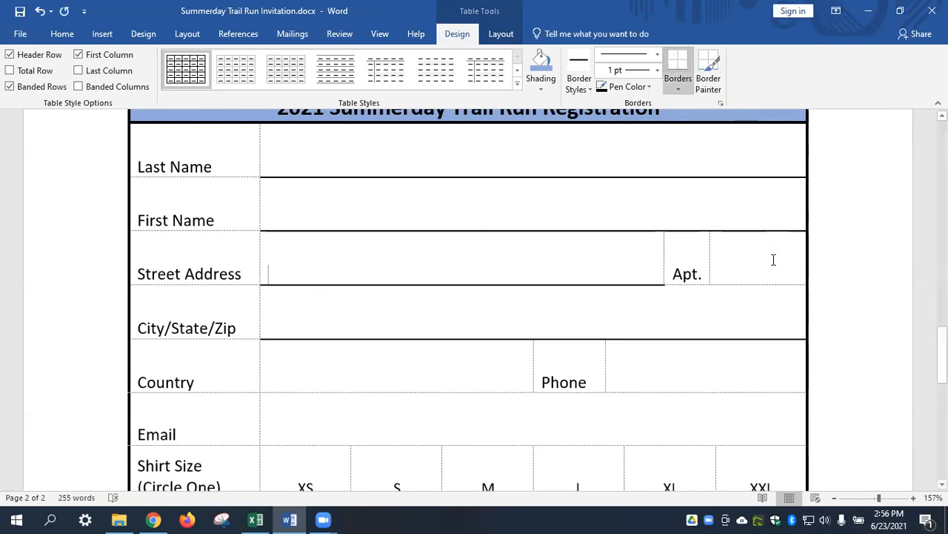
click(773, 259)
click(678, 70)
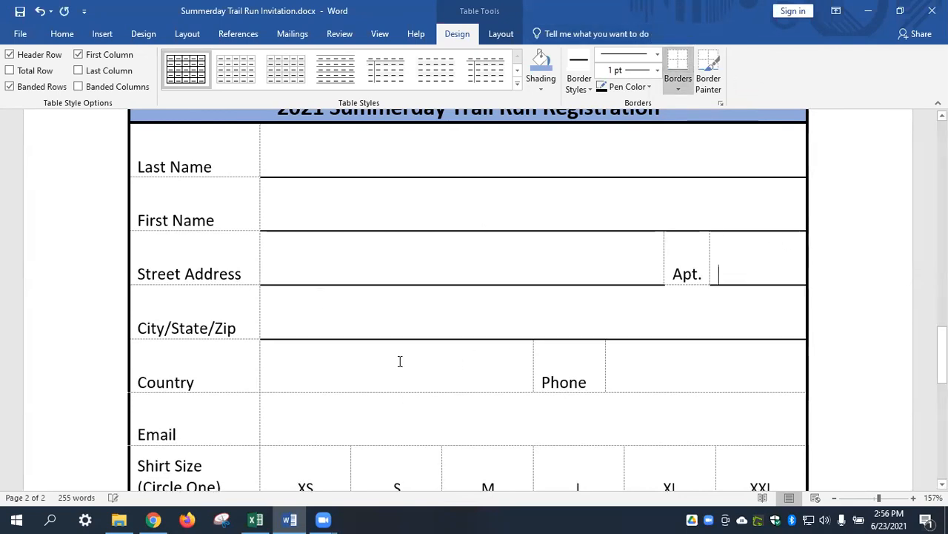
- Add a 1 pt bottom border to the blank cells beside Country and Phone
scroll(400, 371, down, 1)
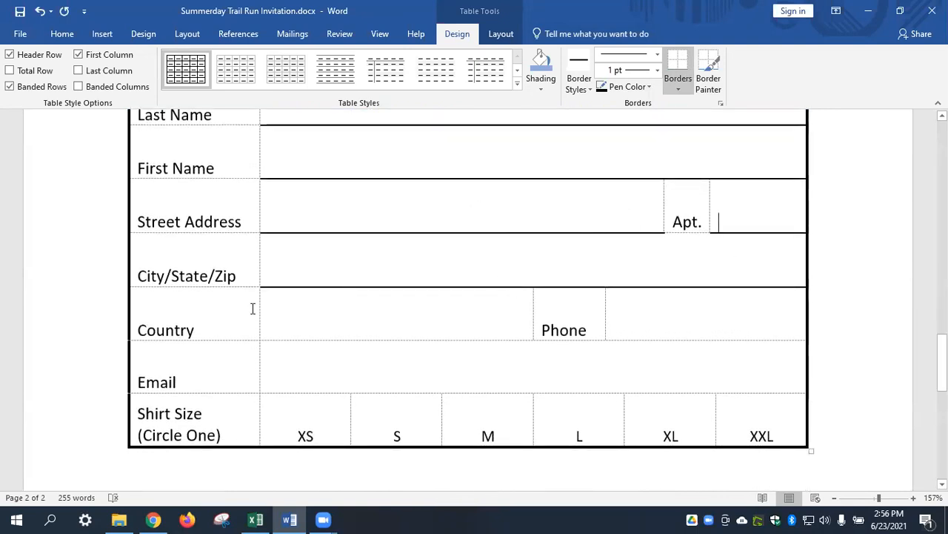
click(343, 326)
click(678, 65)
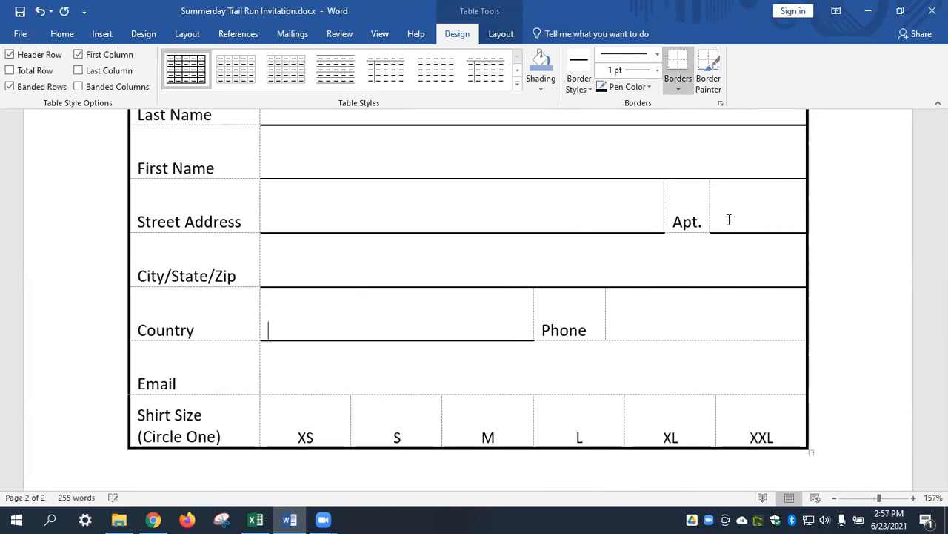
click(710, 297)
click(676, 66)
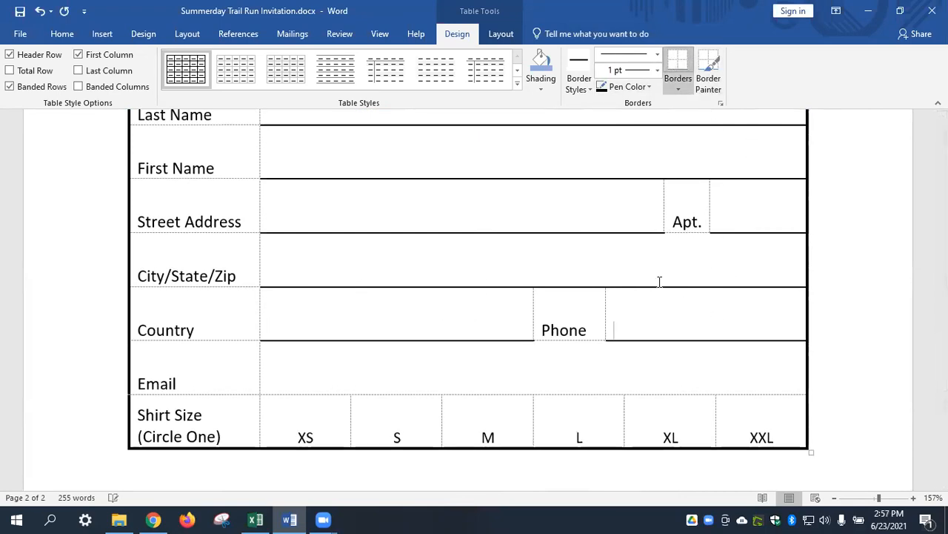
- Add a 1 pt bottom border to the blank Email cell and reapply it to the blank cells beside Country and Phone
click(444, 376)
click(683, 64)
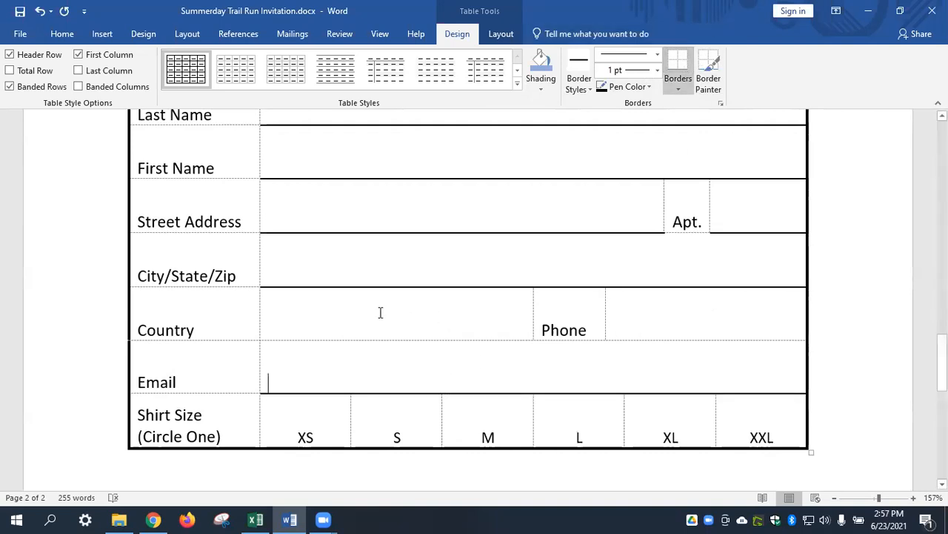
click(399, 326)
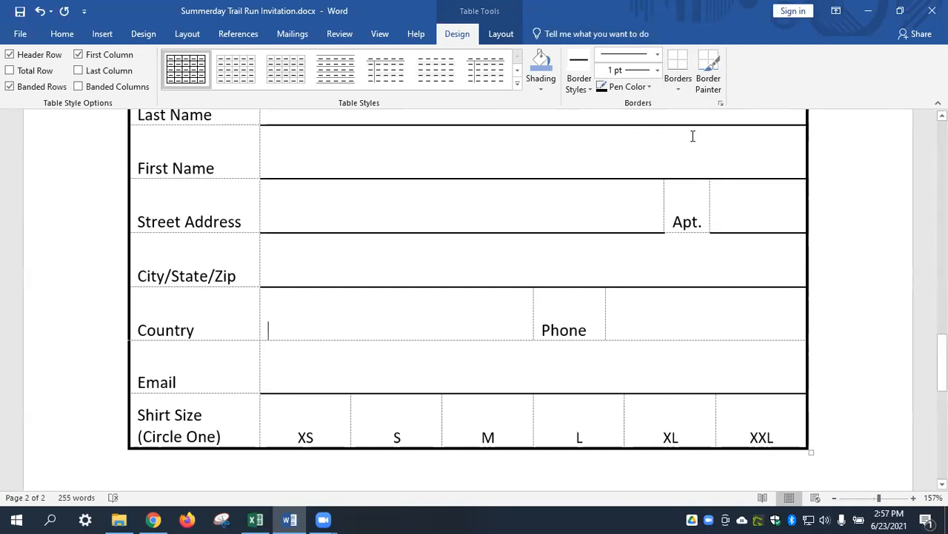
click(678, 75)
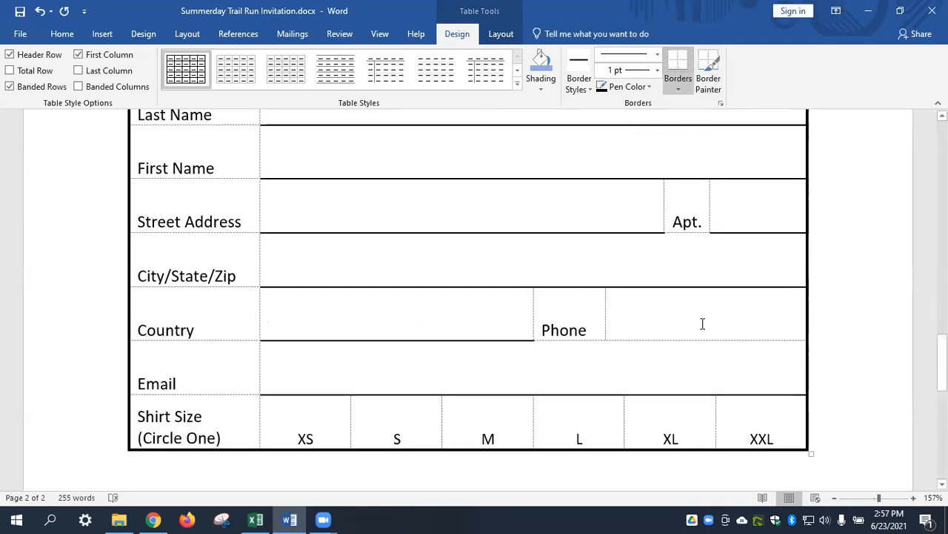
click(702, 324)
click(678, 74)
- Hide the table gridlines on the registration form so only the applied borders show
scroll(335, 368, up, 2)
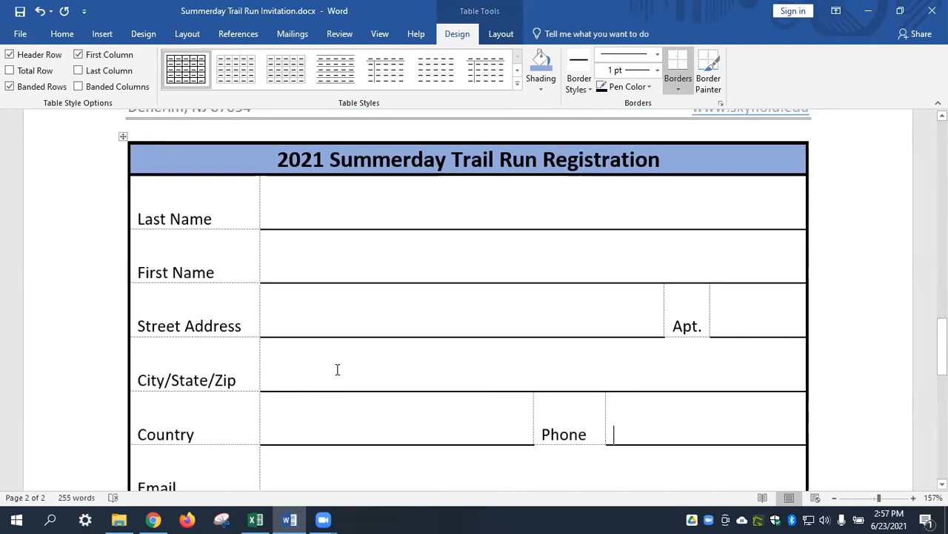
scroll(337, 369, down, 3)
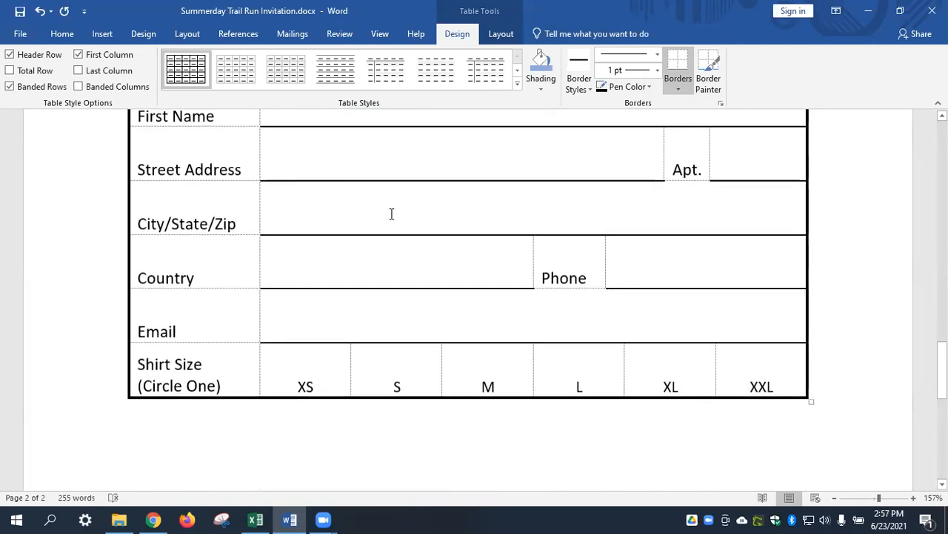
scroll(398, 236, up, 5)
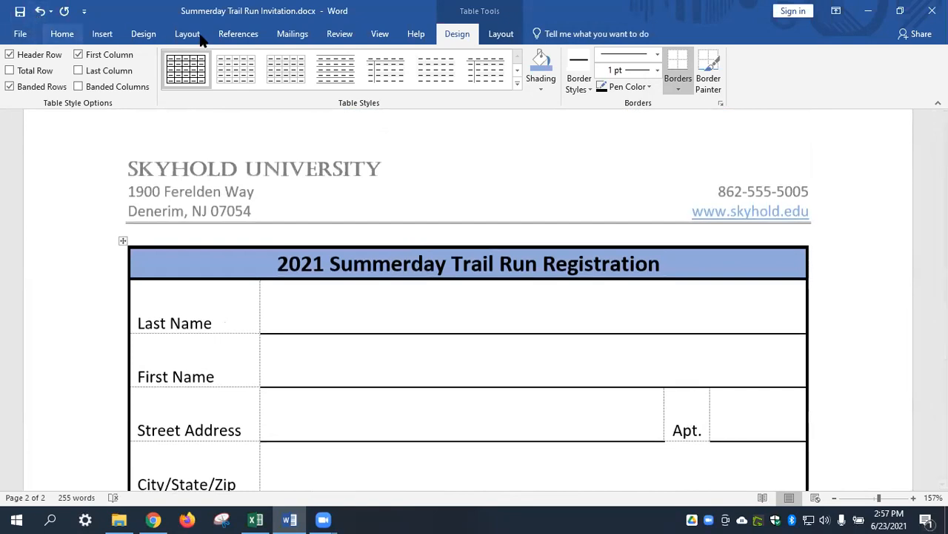
click(501, 34)
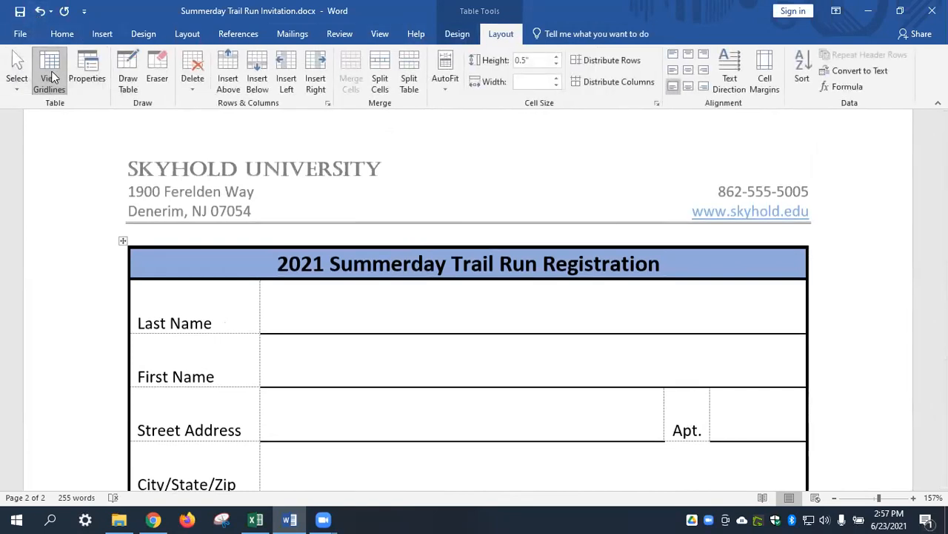
click(56, 69)
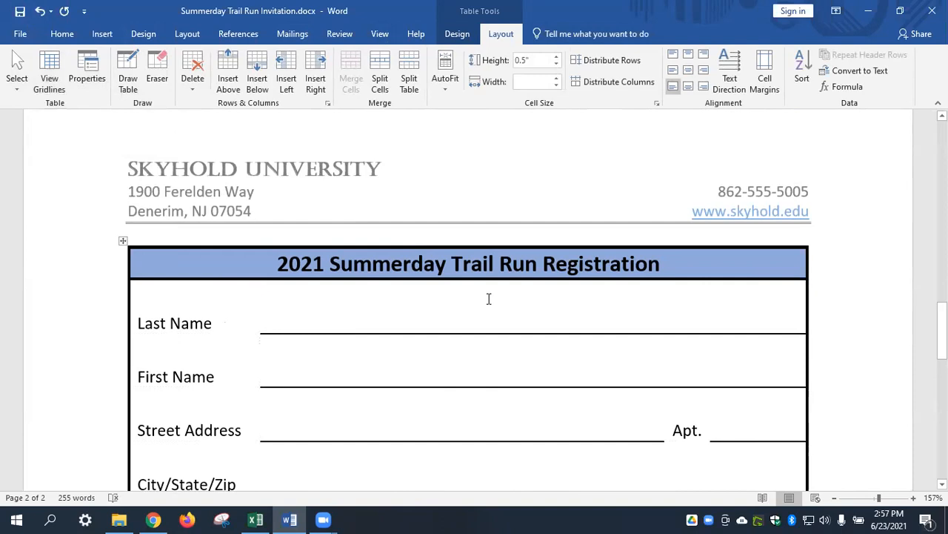
- Examine the registration form without gridlines, from the title row down to the shirt size row
scroll(485, 297, down, 5)
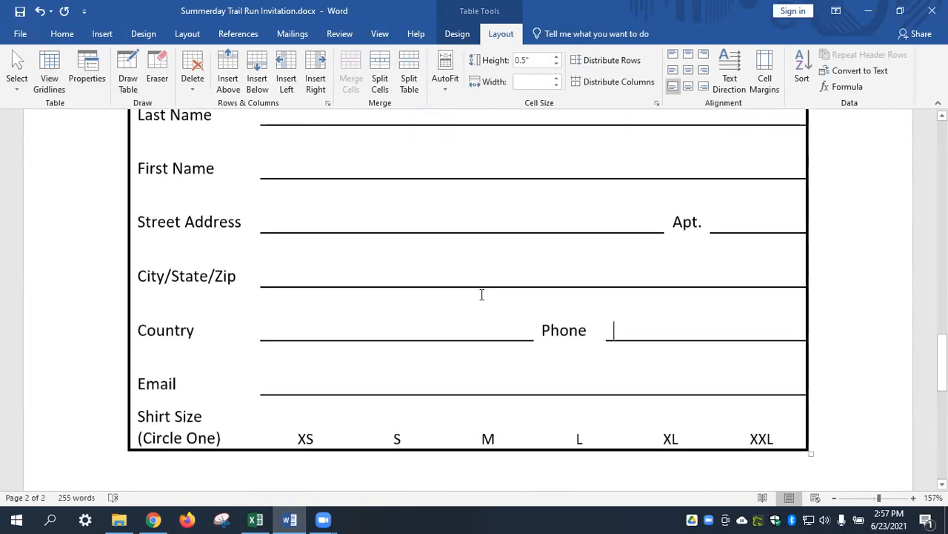
scroll(481, 295, up, 3)
scroll(482, 294, up, 3)
scroll(481, 294, down, 9)
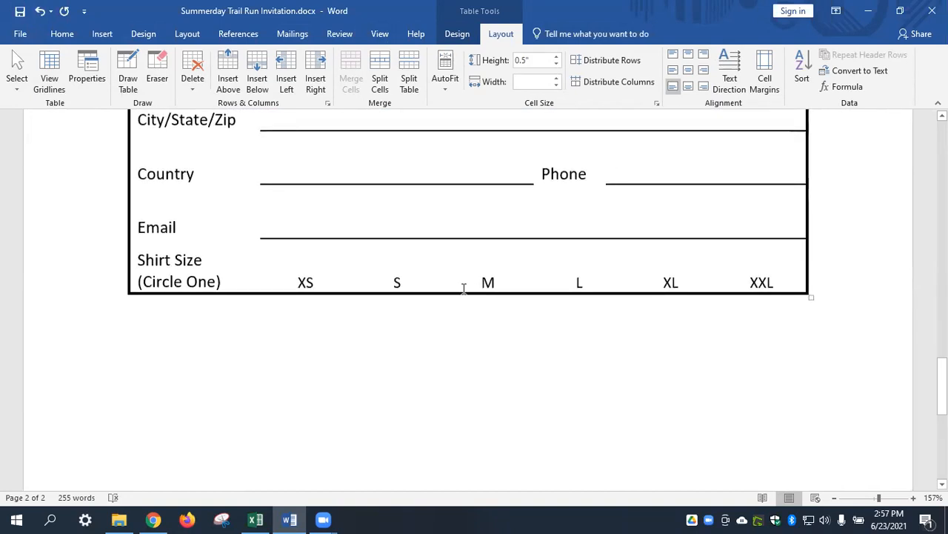
scroll(432, 239, up, 1)
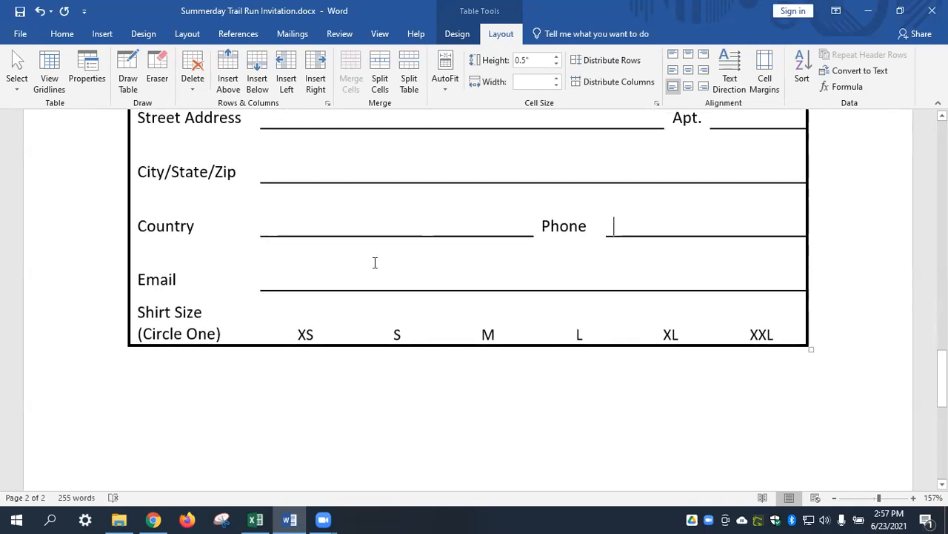
scroll(375, 262, up, 5)
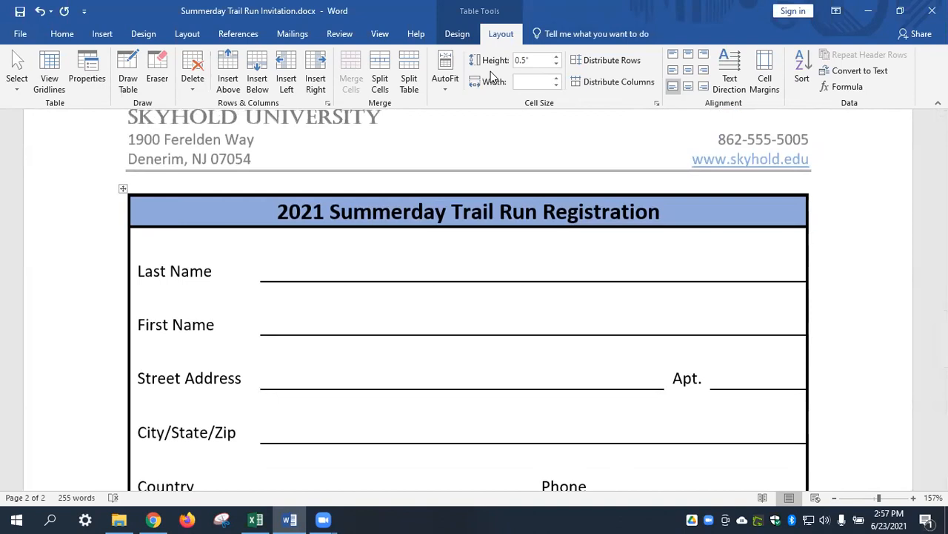
click(493, 10)
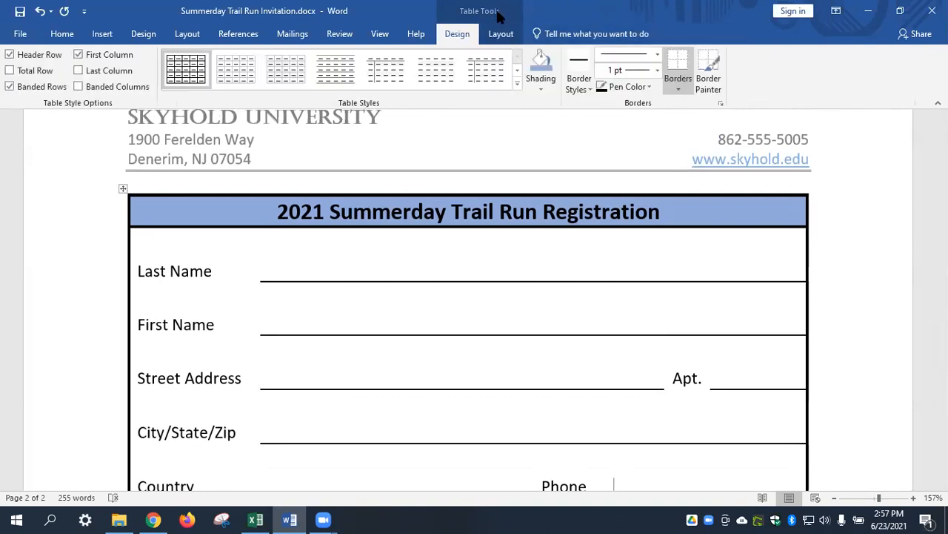
click(744, 516)
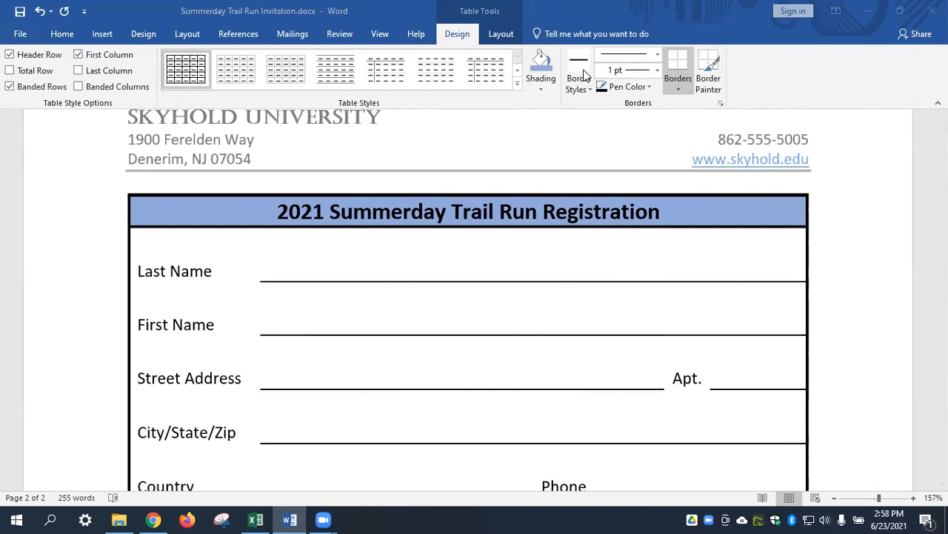
- Paint the blue ½ pt double-line border style along the line under the Email cell, above the XS to L shirt sizes
scroll(437, 367, down, 4)
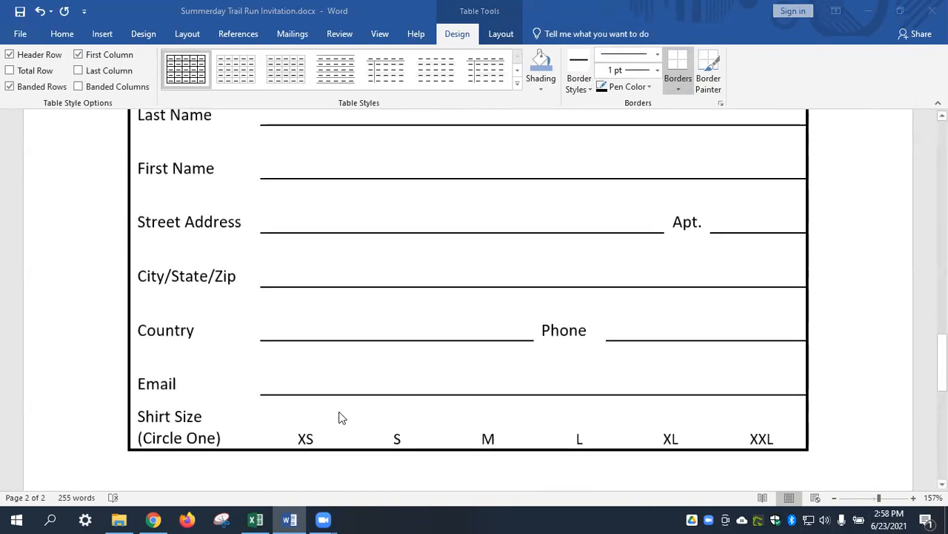
click(345, 387)
click(577, 89)
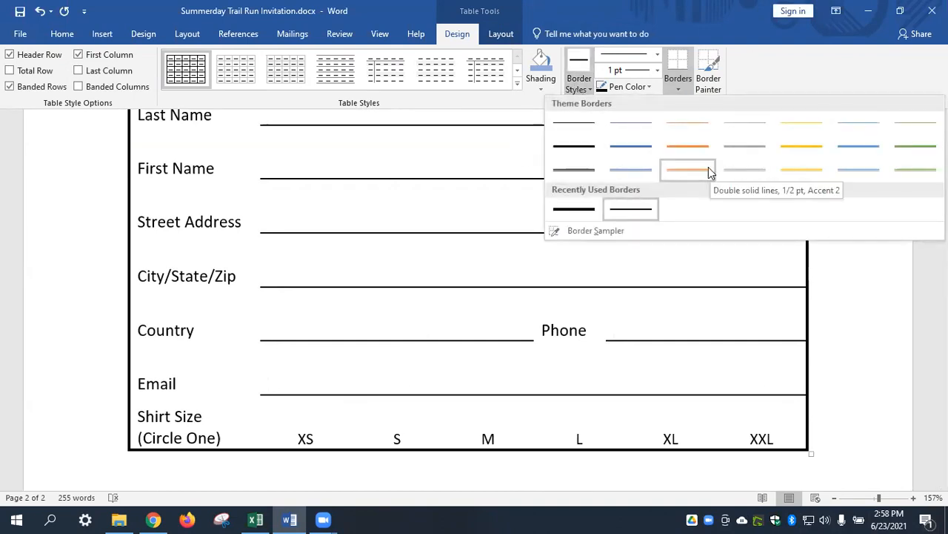
click(639, 172)
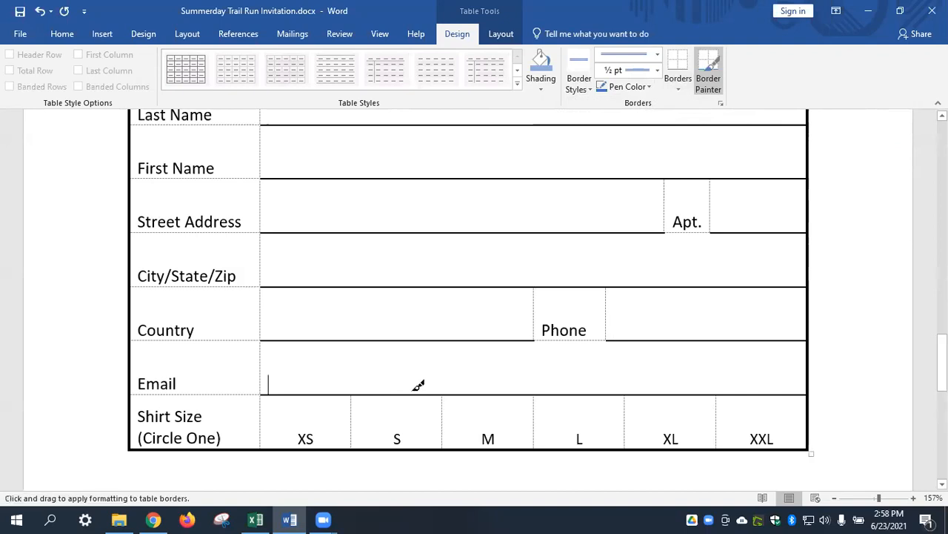
click(387, 394)
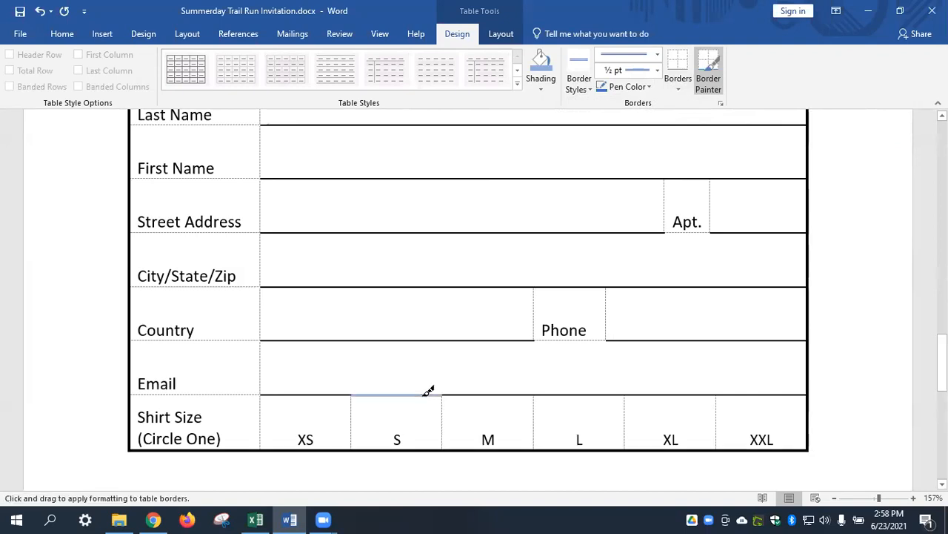
click(342, 394)
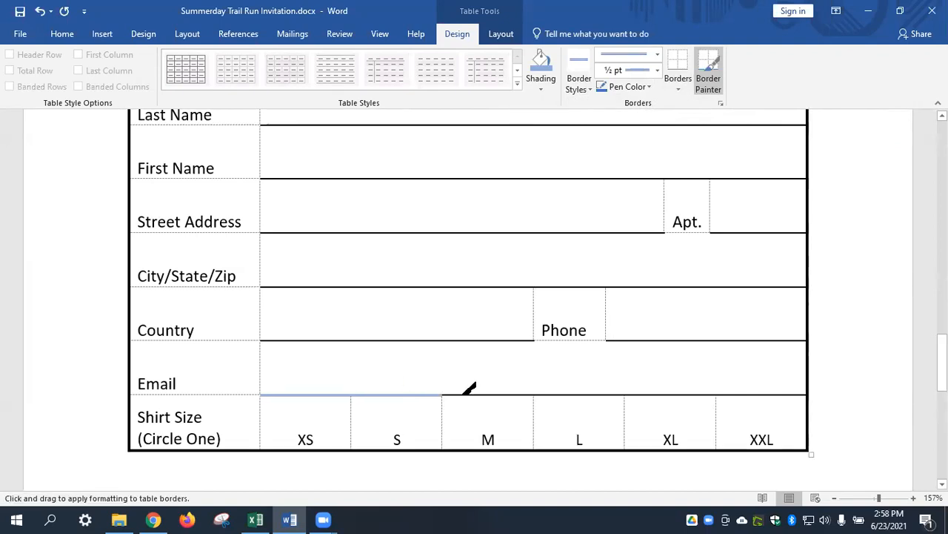
drag(465, 393, 511, 394)
click(585, 392)
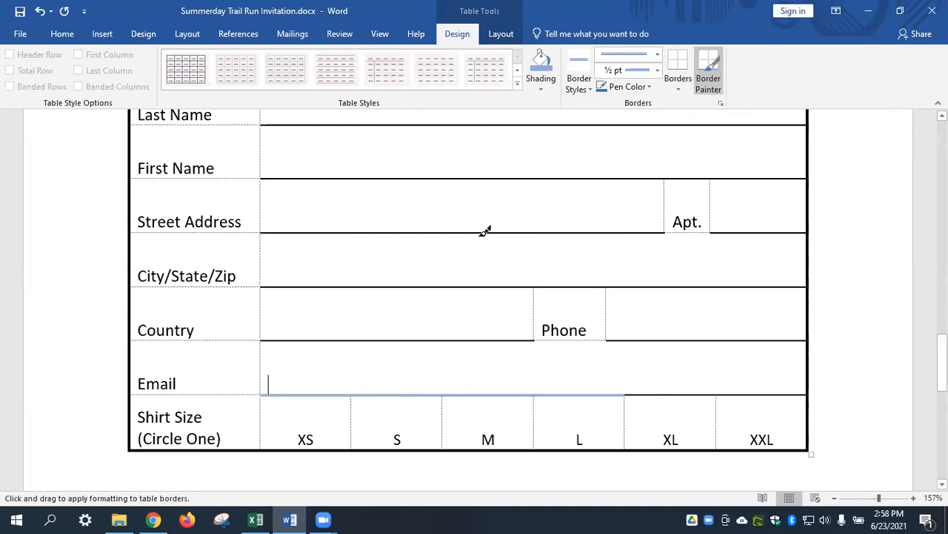
- Undo the blue border segments painted under the Email cell and turn off the Border Painter
click(41, 14)
click(41, 14)
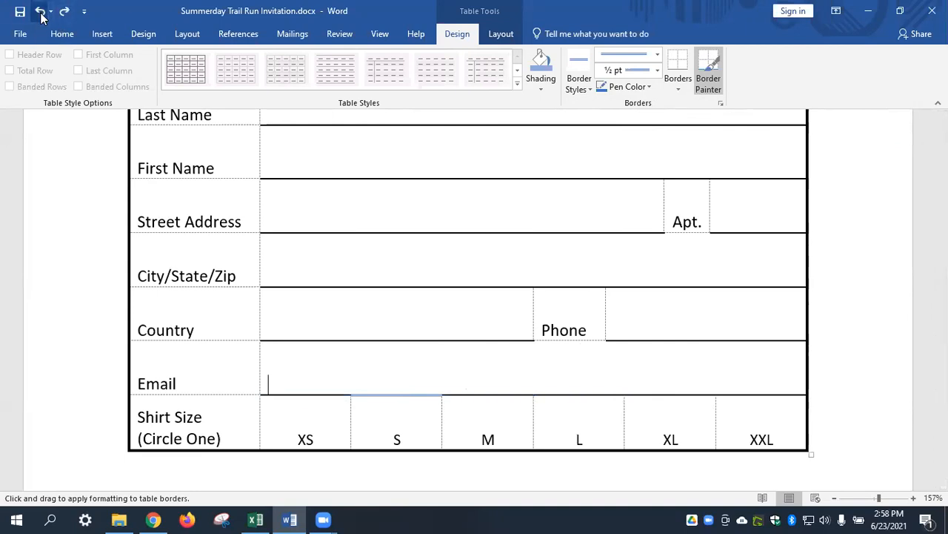
click(41, 14)
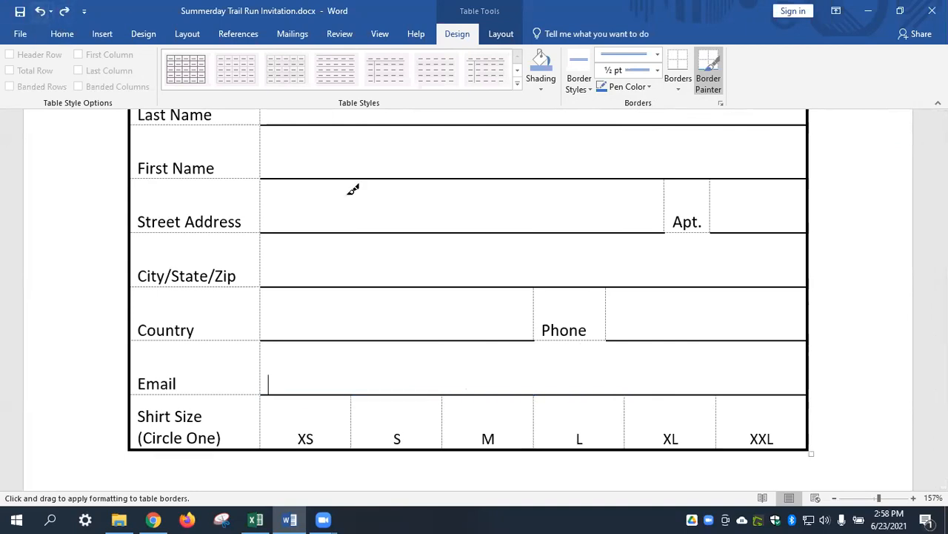
click(706, 72)
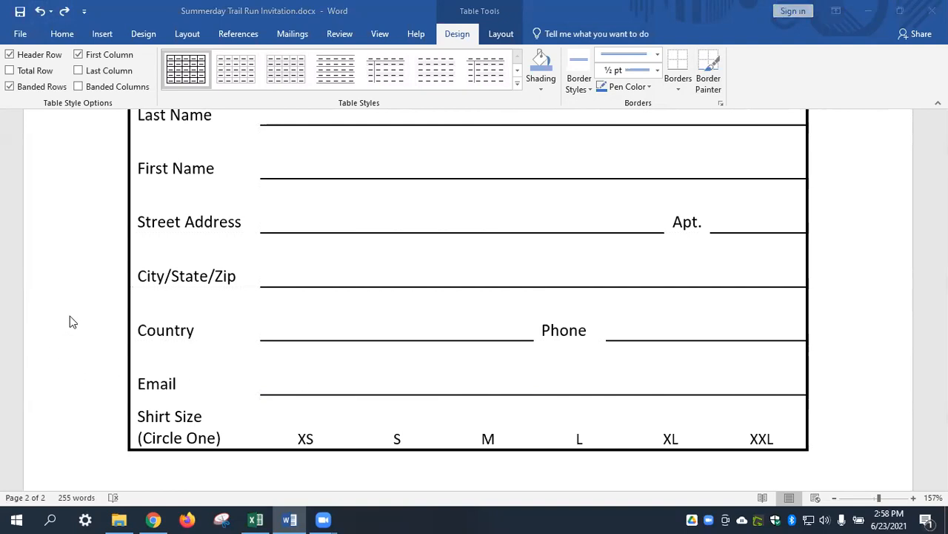
- Open the print preview to check the letter page and the registration form page
click(919, 281)
click(23, 36)
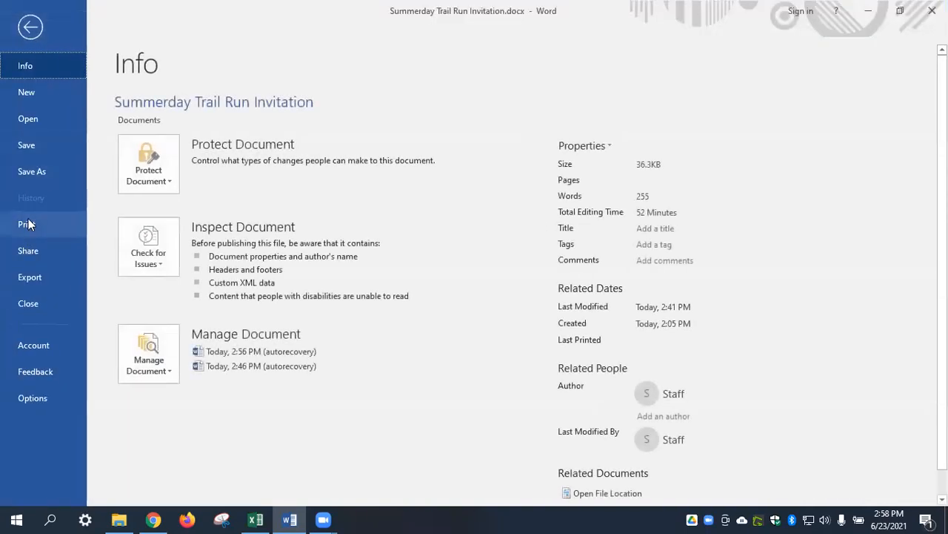
click(28, 221)
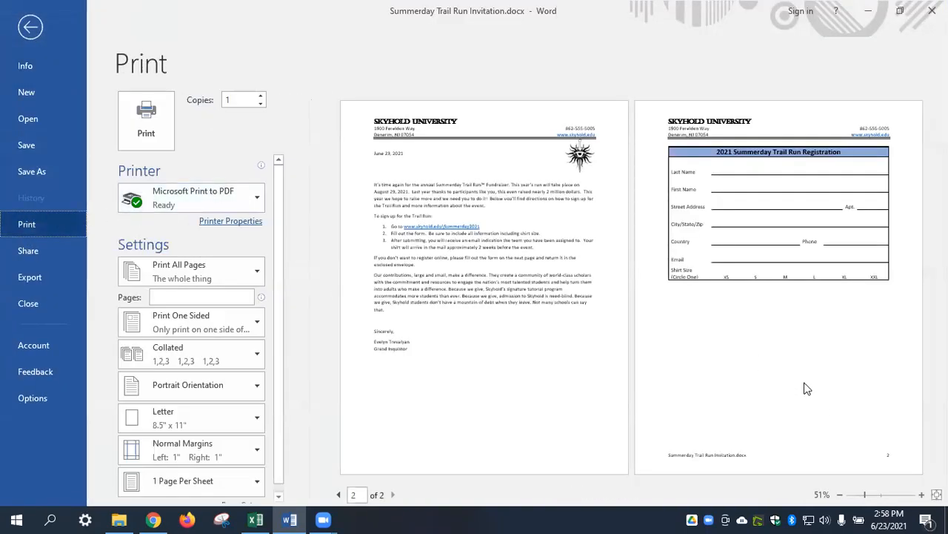